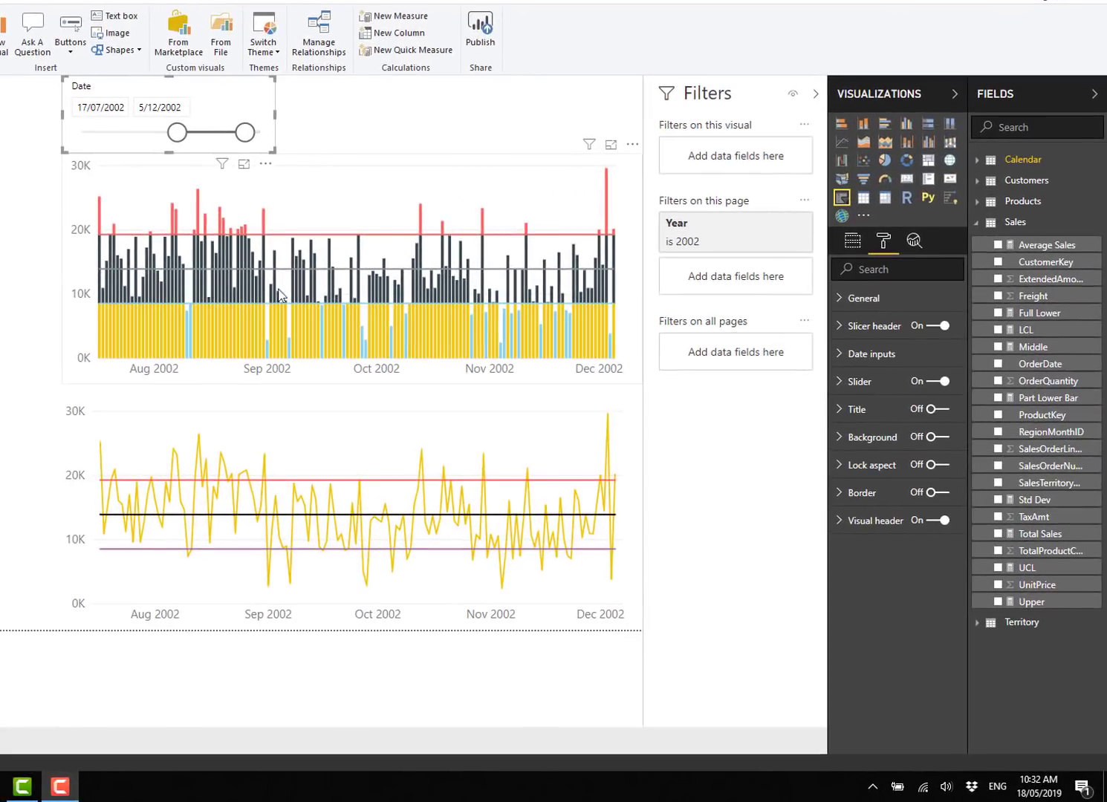
Drag the Date slicer's end handle left so the range ends on 11/11/2002
mouse_move(366, 320)
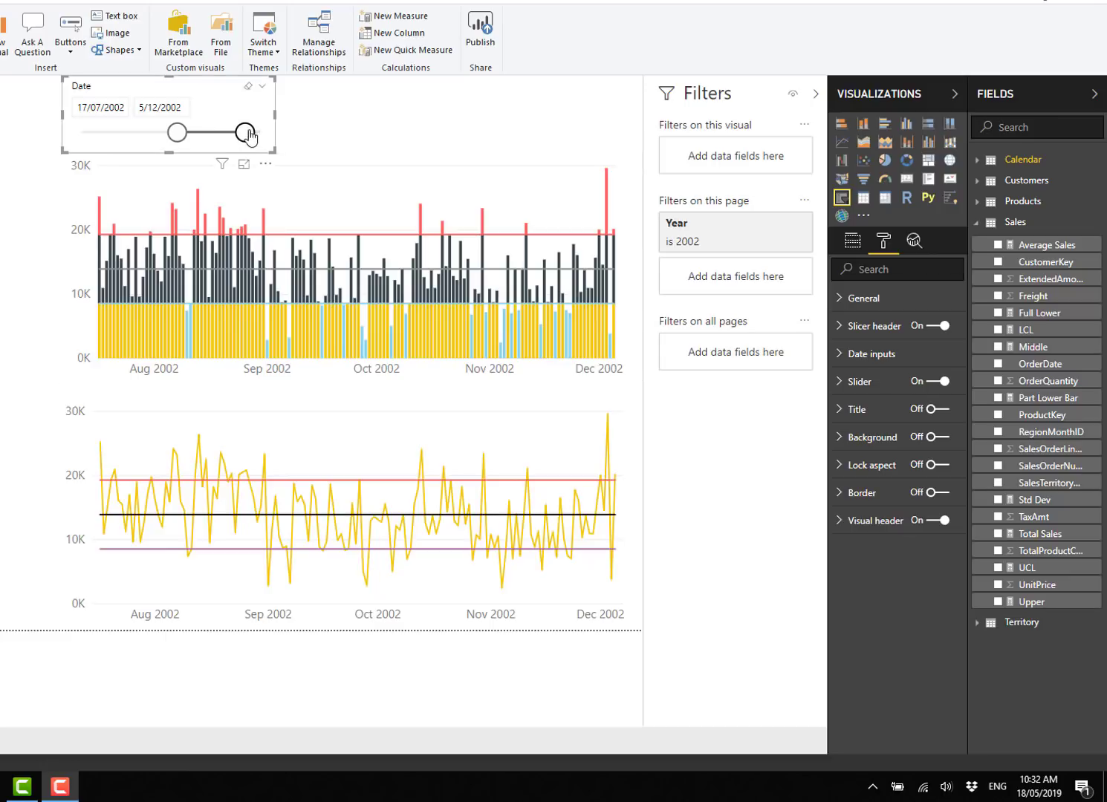
drag(245, 132, 233, 133)
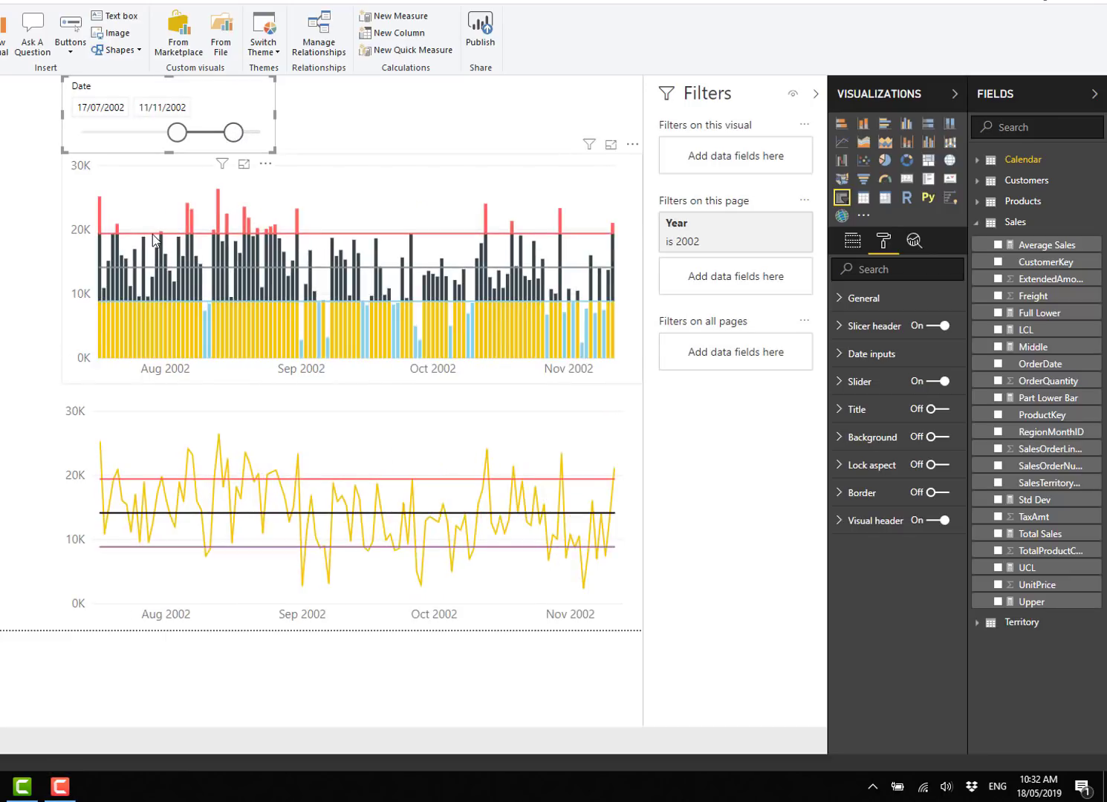
mouse_move(138, 306)
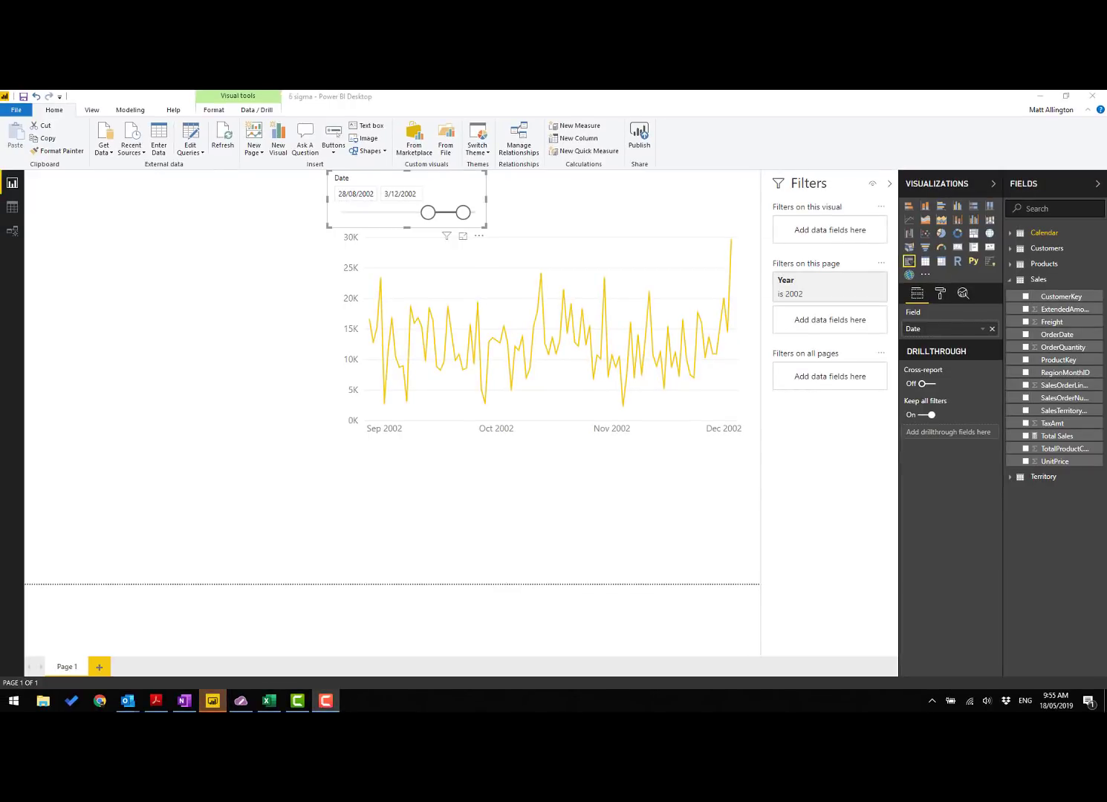
click(14, 232)
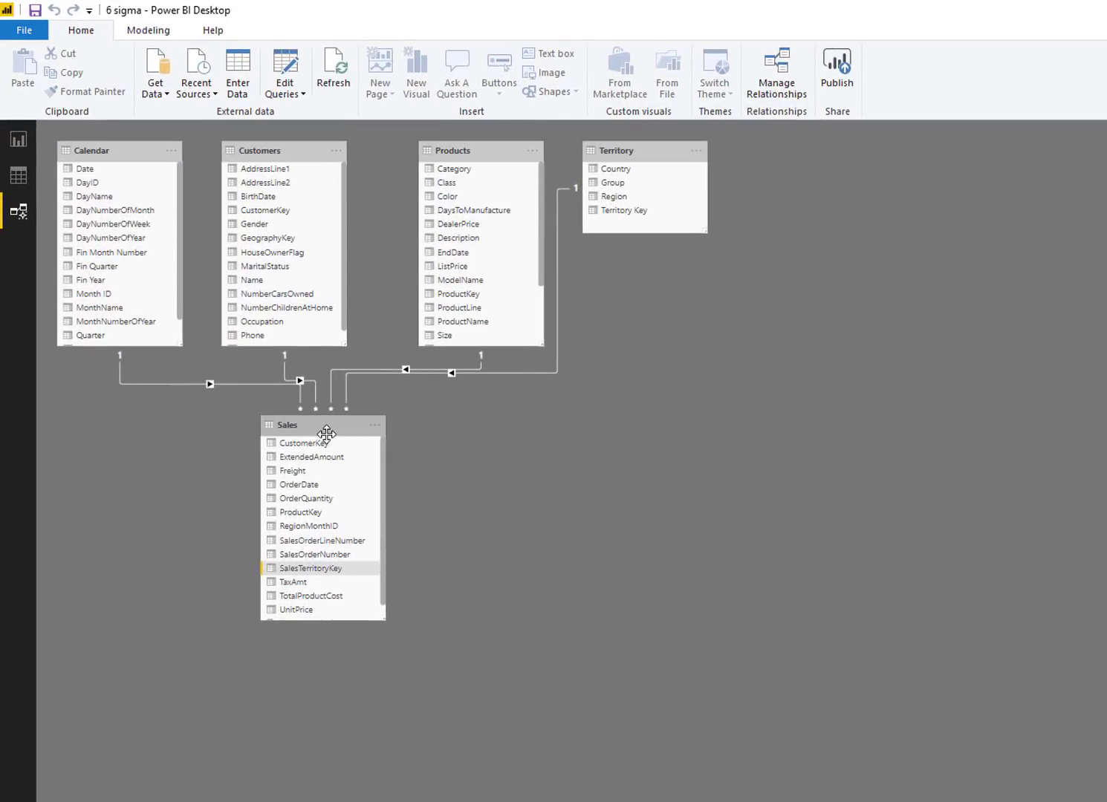
click(19, 176)
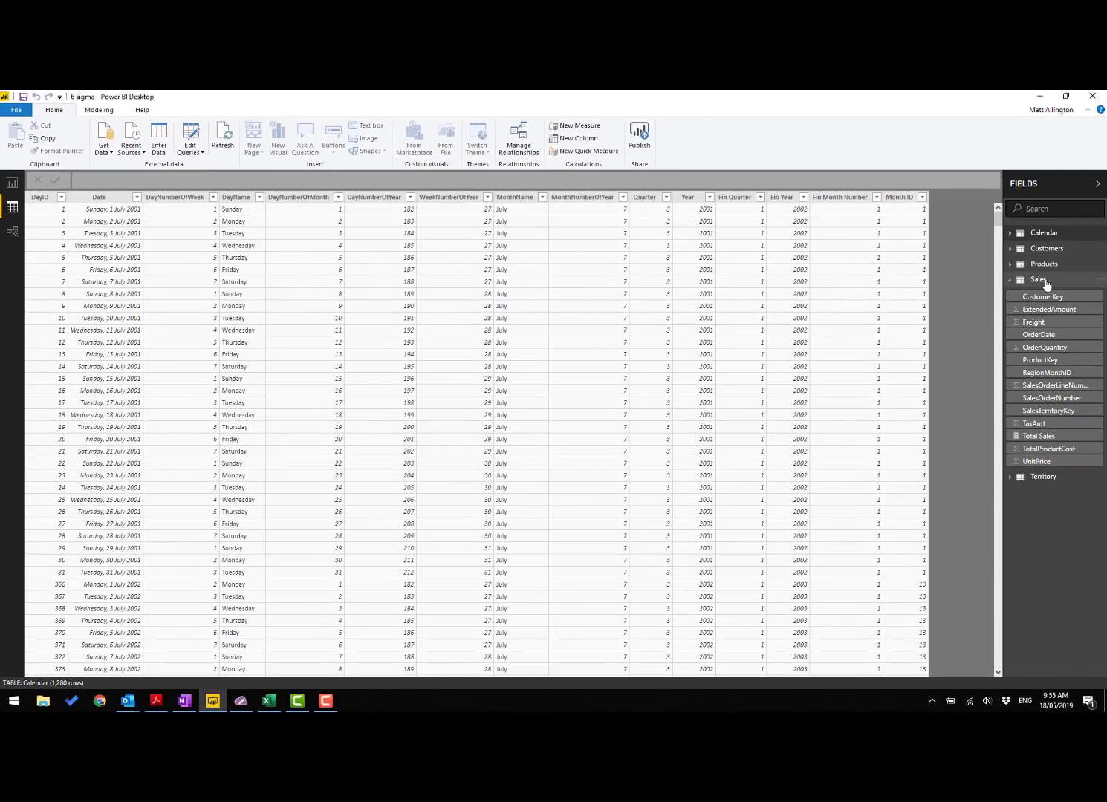
click(1042, 280)
click(1044, 281)
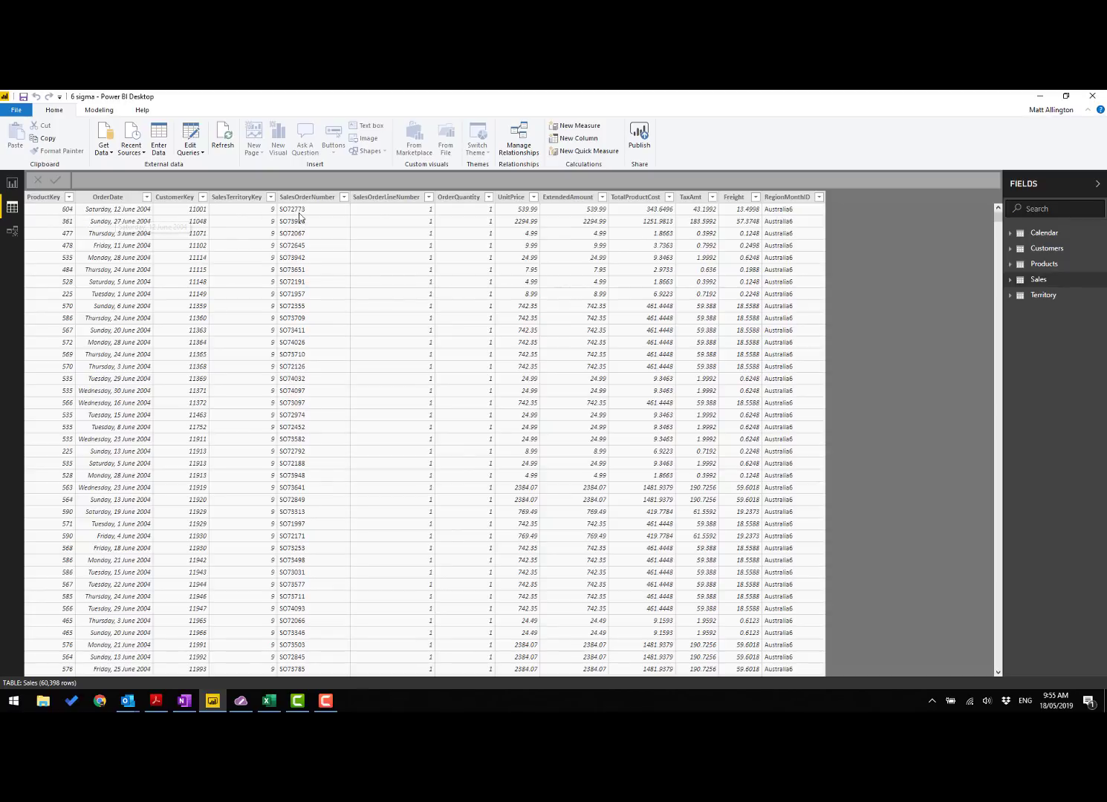
click(580, 198)
click(11, 183)
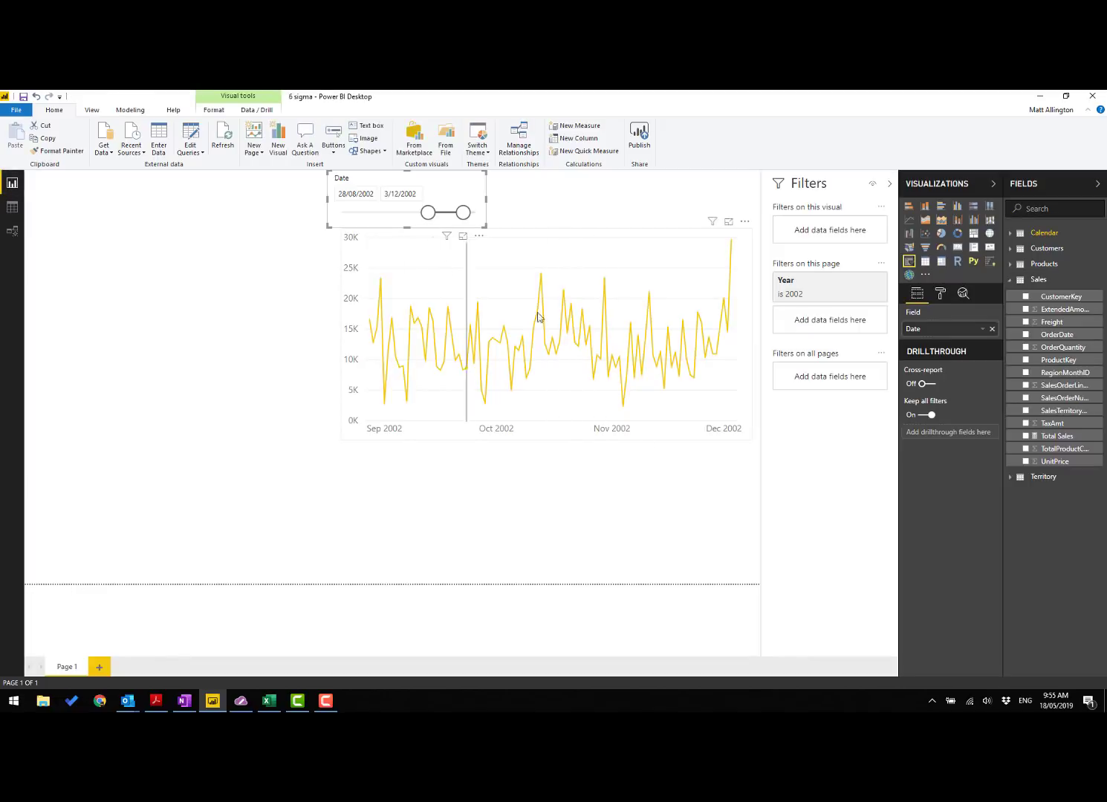
Slightly resize the sales line chart and view the Total Sales measure's DAX formula
click(401, 436)
drag(342, 438, 336, 440)
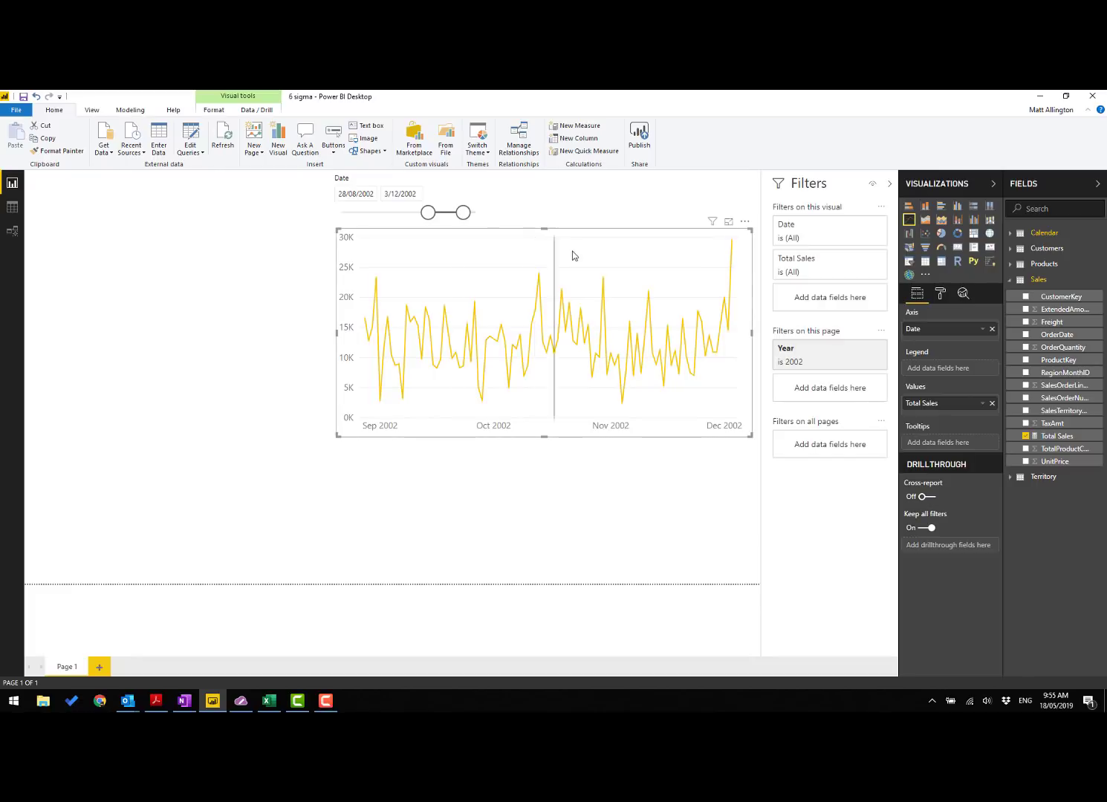
click(1055, 437)
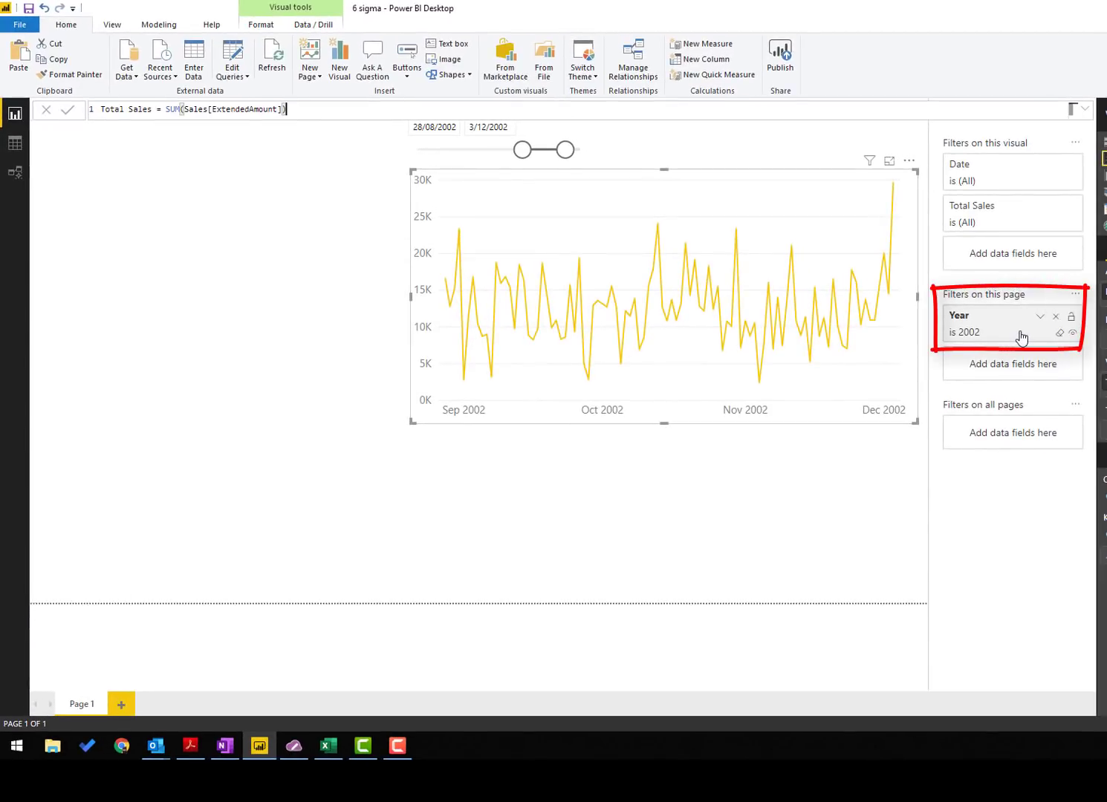
Set the Date slicer to 11/09/2002–17/11/2002 and begin a new measure in the Sales table
drag(524, 150, 557, 154)
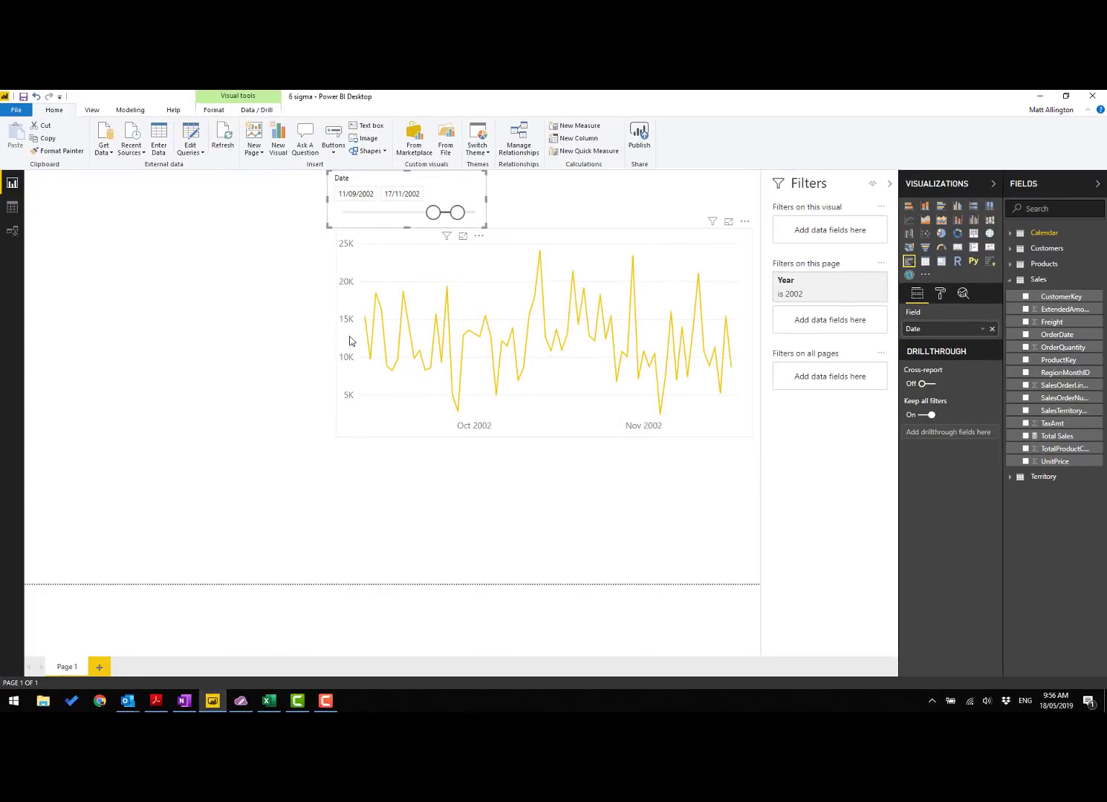
right_click(1037, 281)
Create Average Sales = AVERAGE(Sales[ExtendedAmount]) and add it to the line chart's values
click(1038, 294)
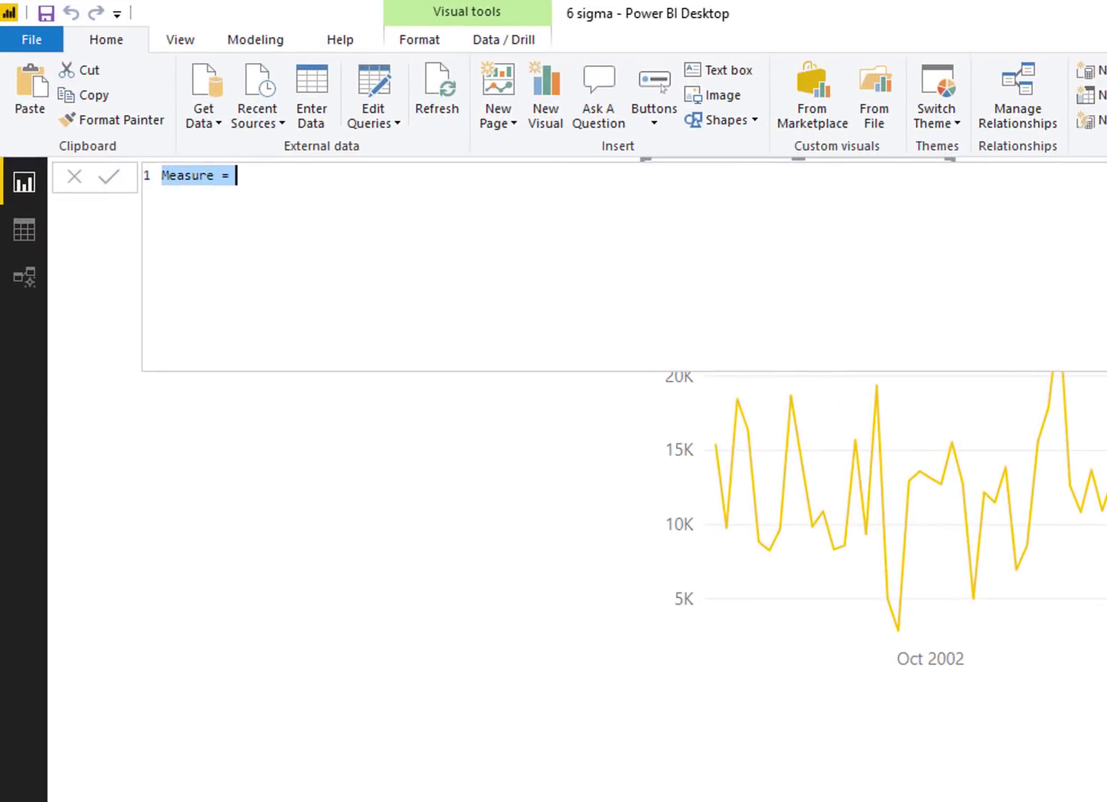
text(A)
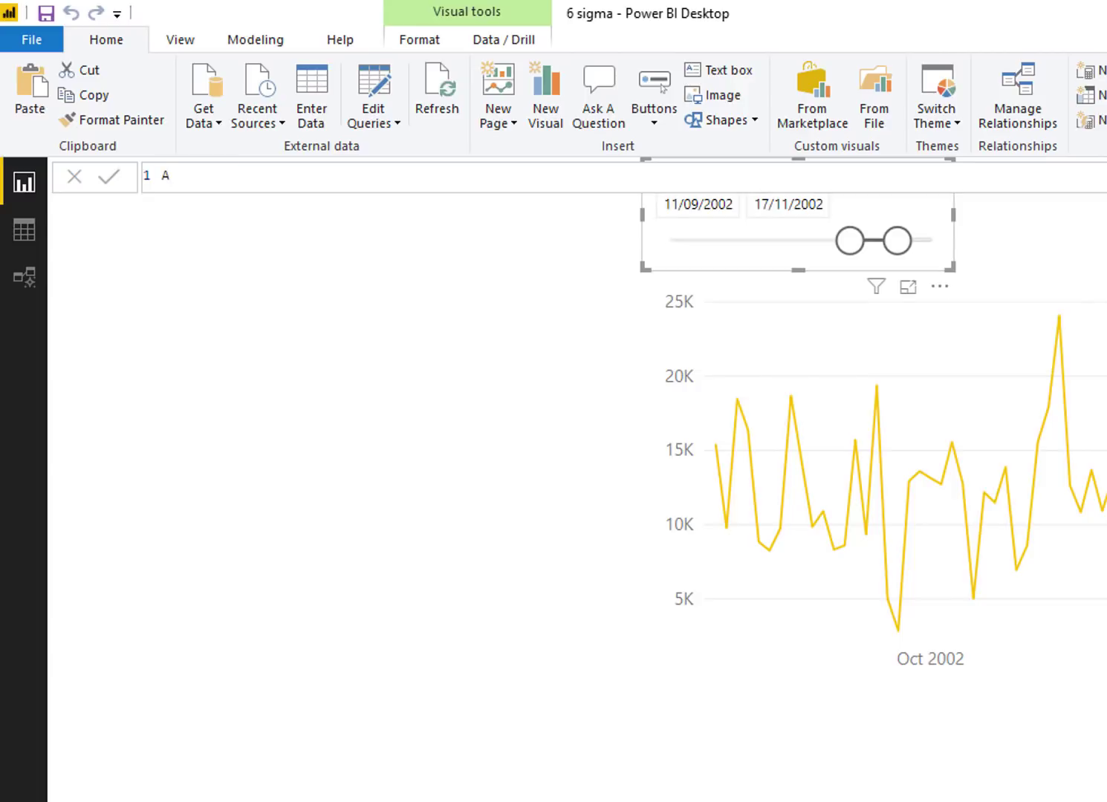
text(verage Sales = ave)
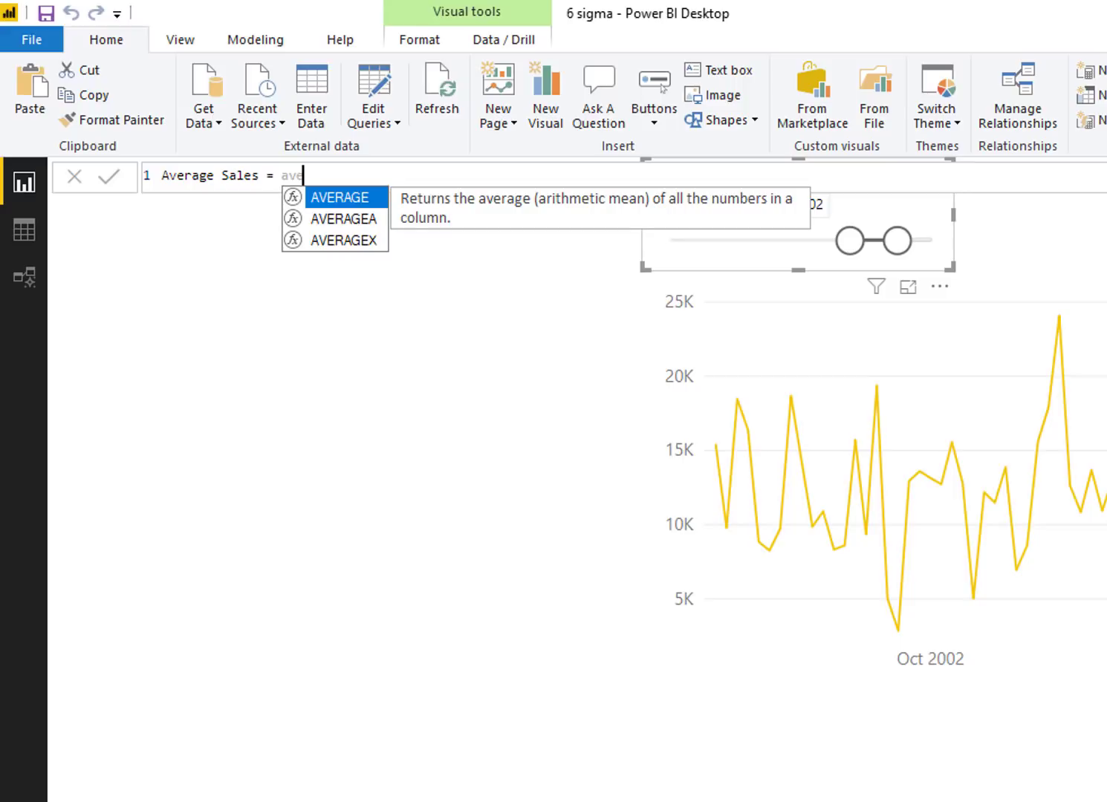
key(Tab)
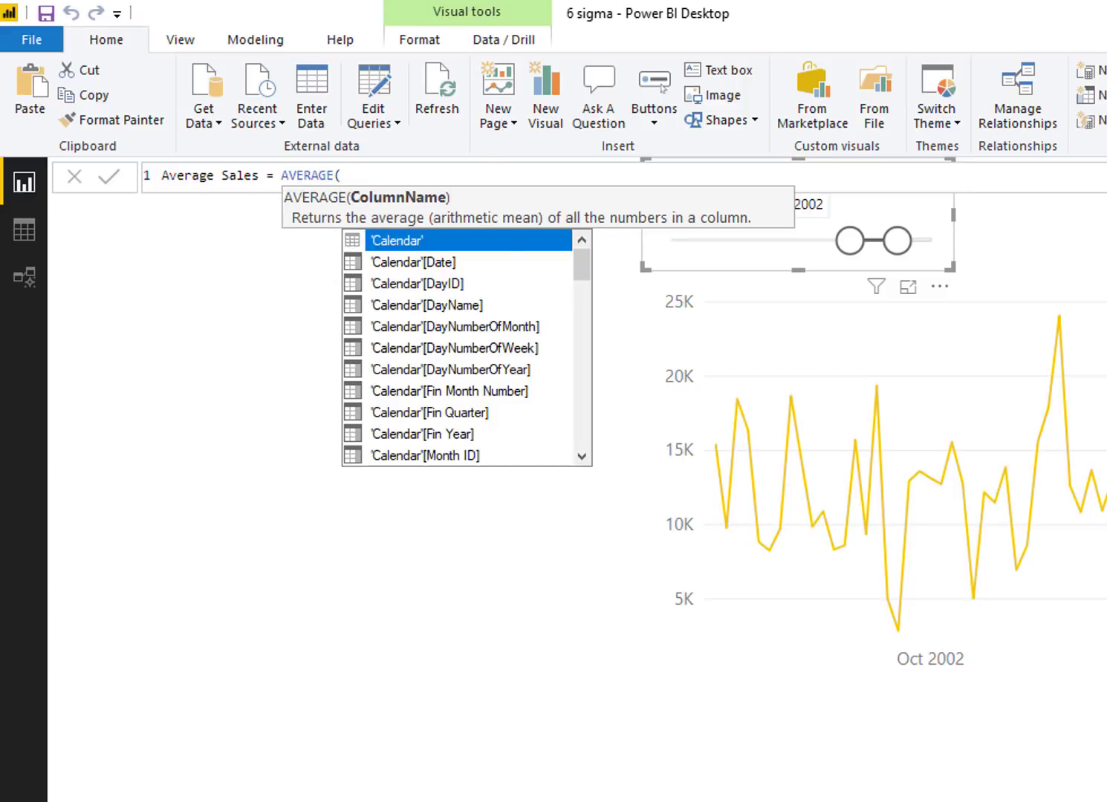
text(ext)
key(Tab)
text())
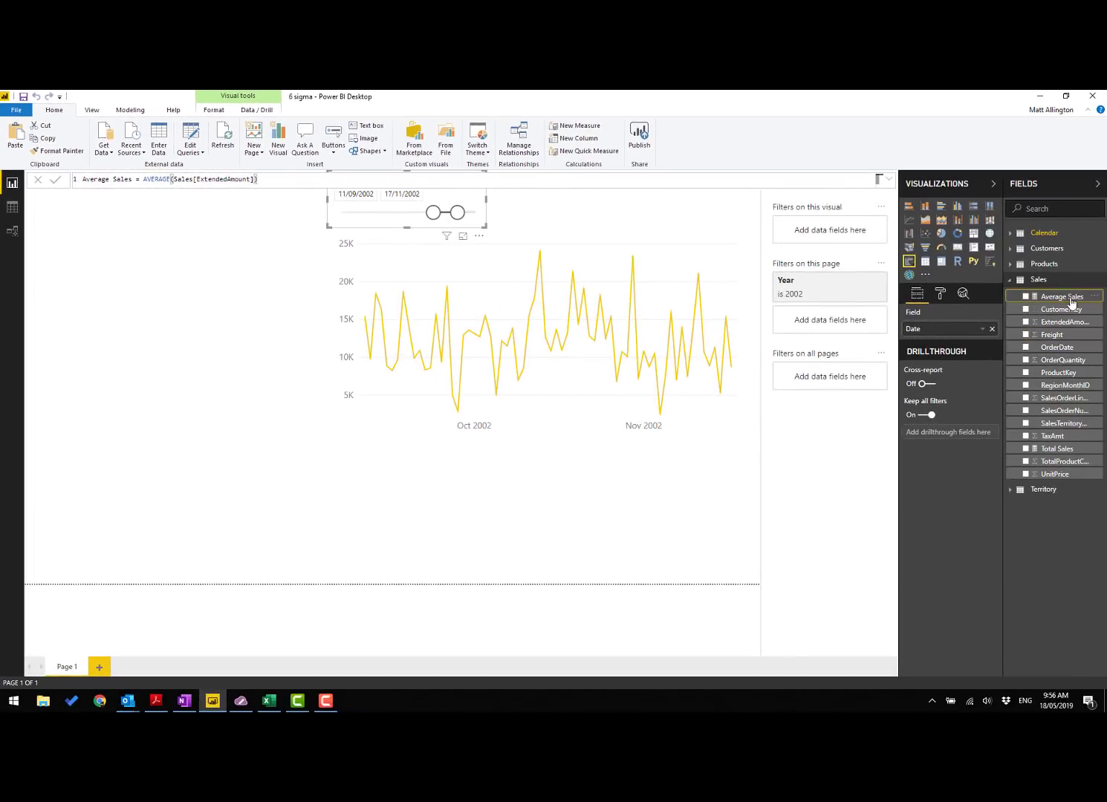
drag(1071, 302, 665, 429)
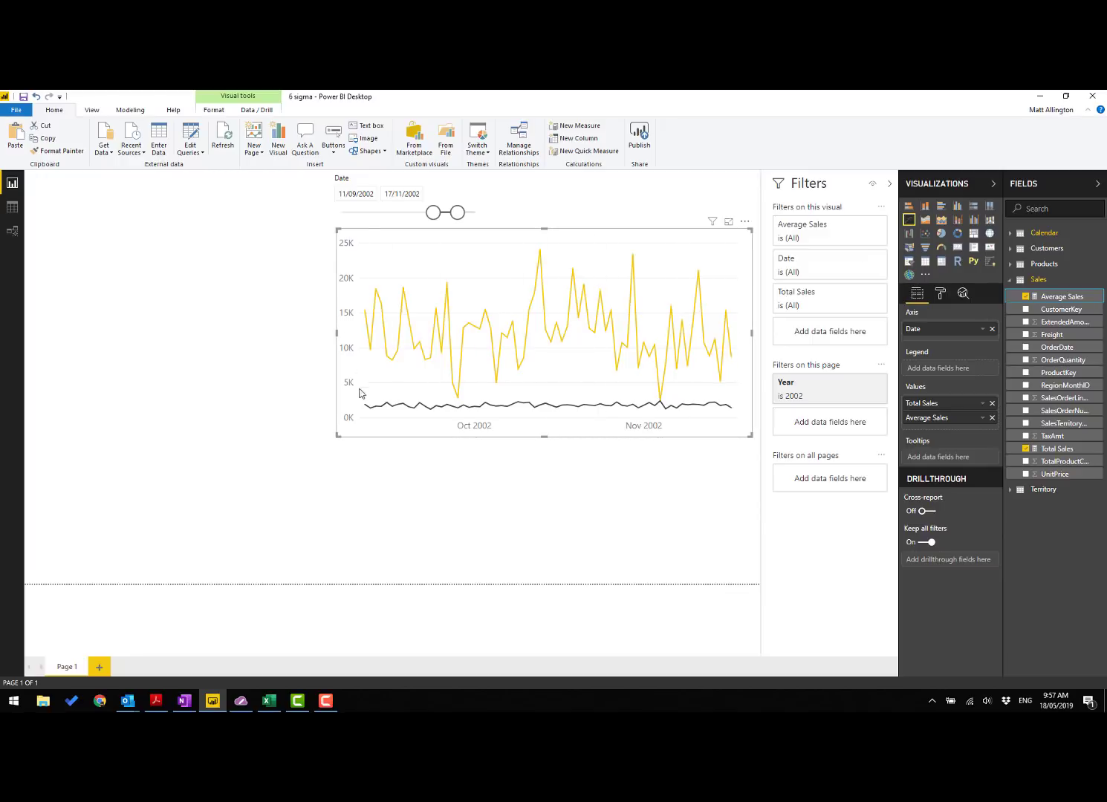
Switch the line chart to a table visual sorted by Average Sales
mouse_move(426, 412)
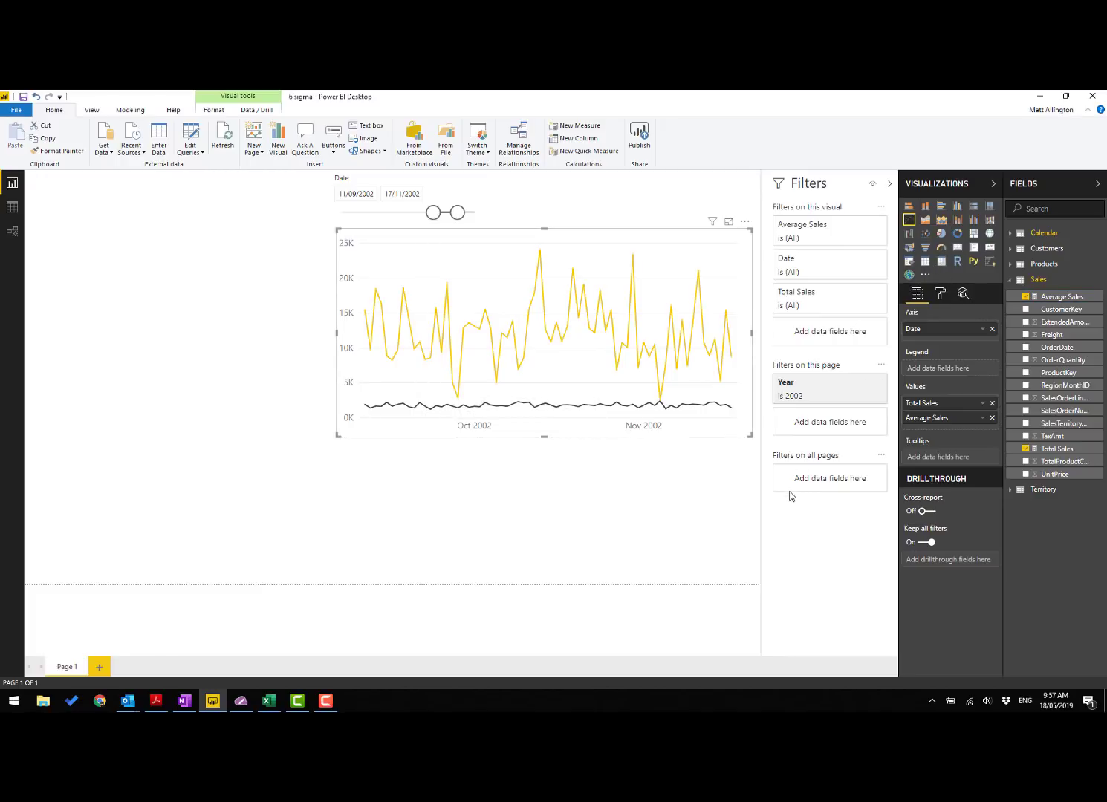
click(941, 261)
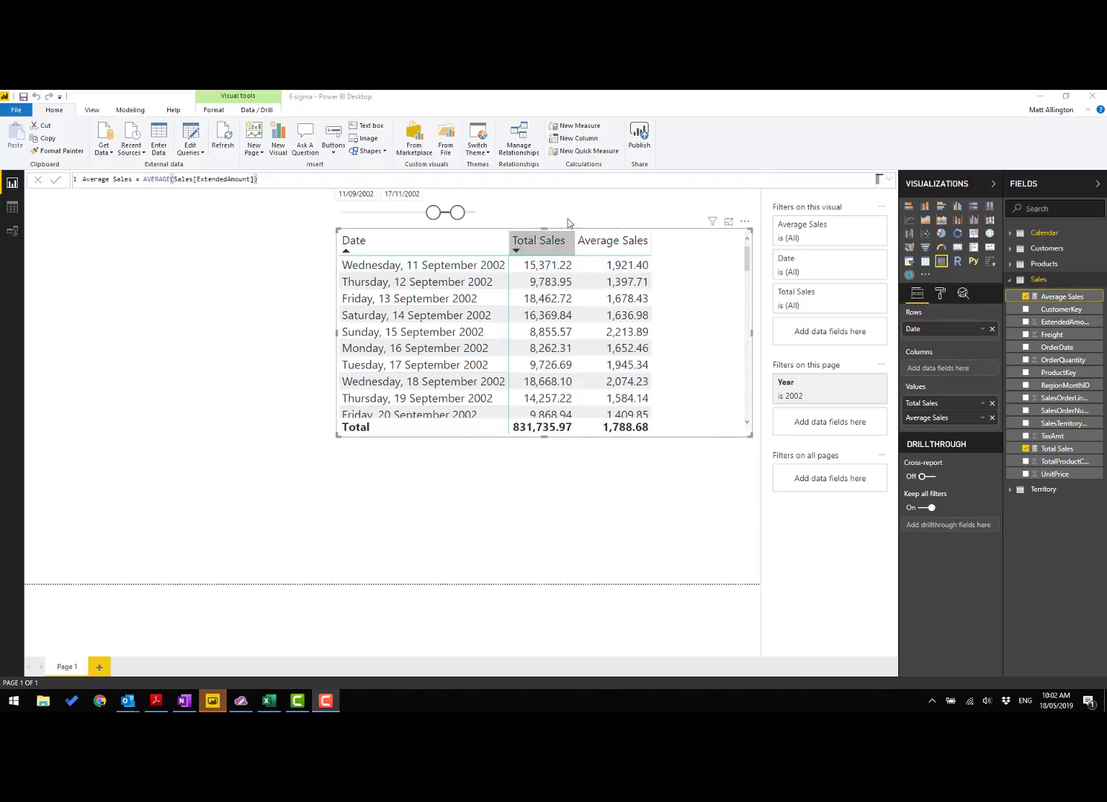
click(616, 244)
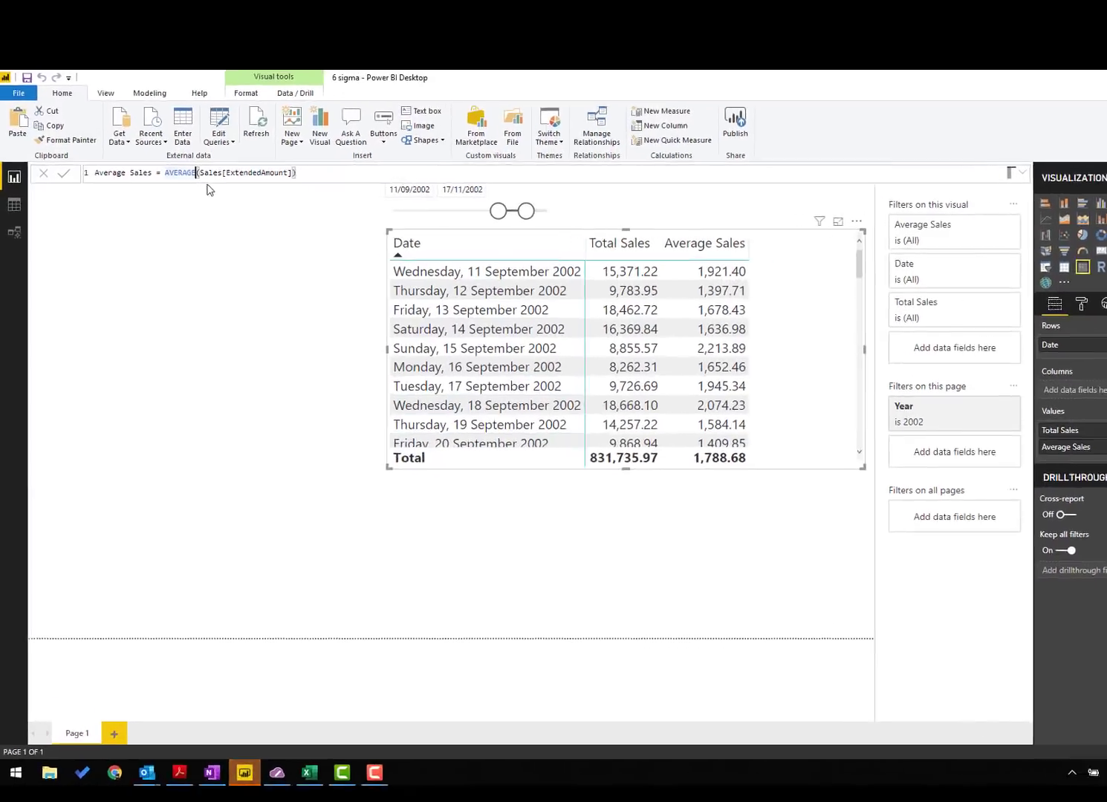
Redefine Average Sales as AVERAGEX('Calendar',[Total Sales]), totalling 12,231.41
text(X)
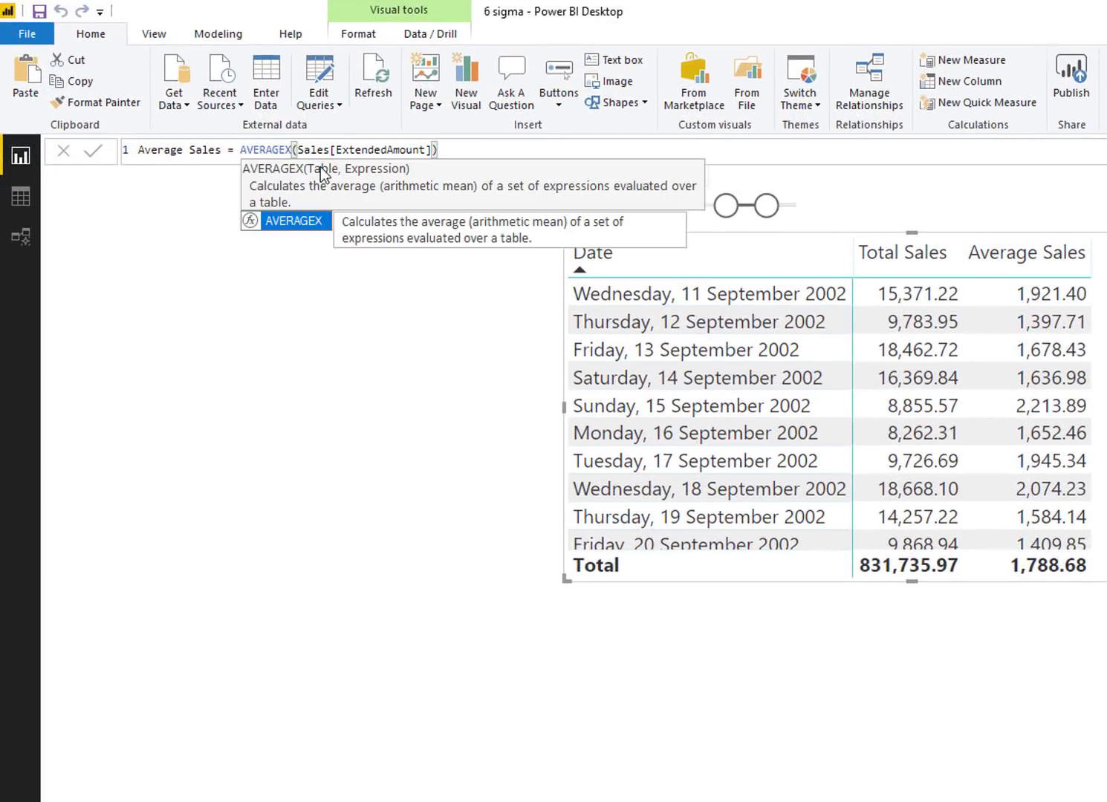
key(Right)
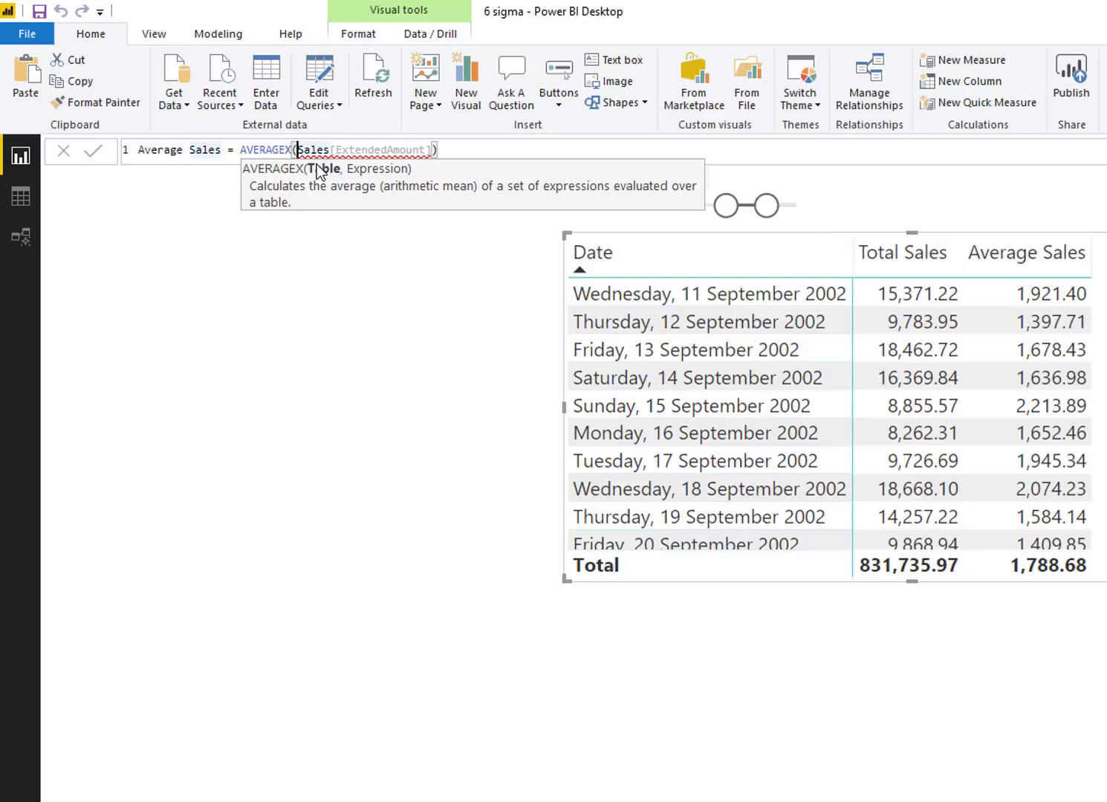
text(cal)
key(Down)
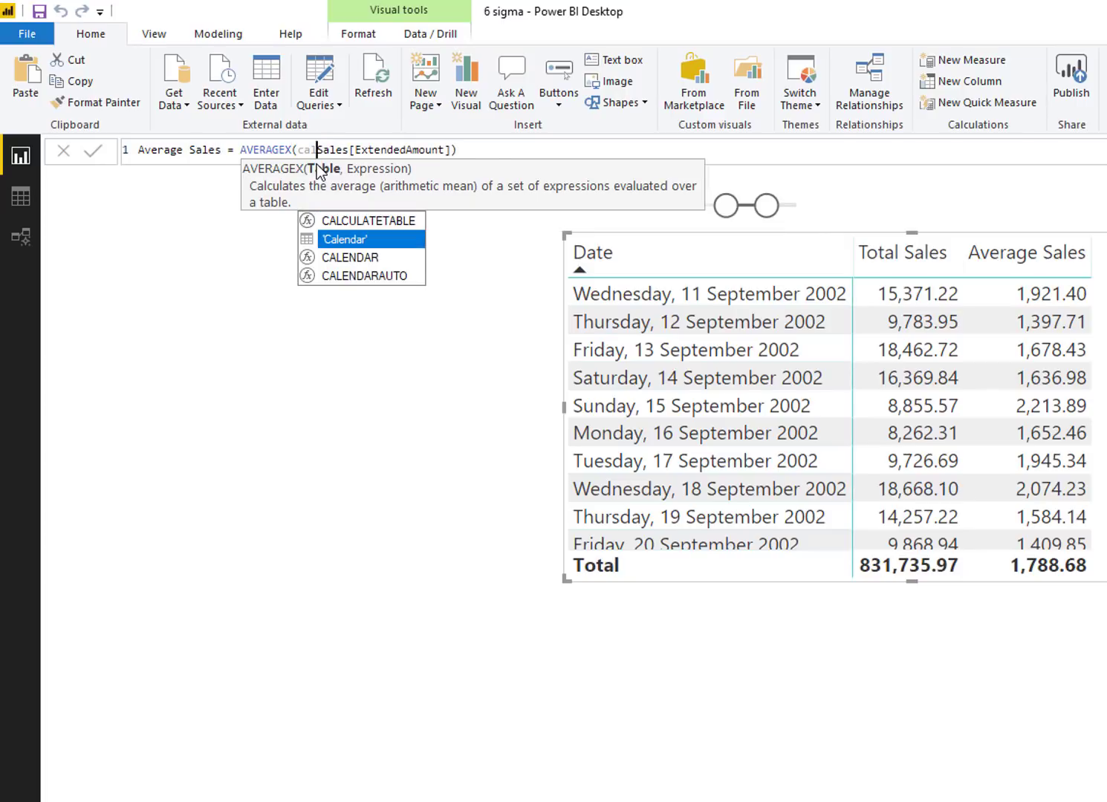
key(Tab)
text(,)
shift+click(583, 151)
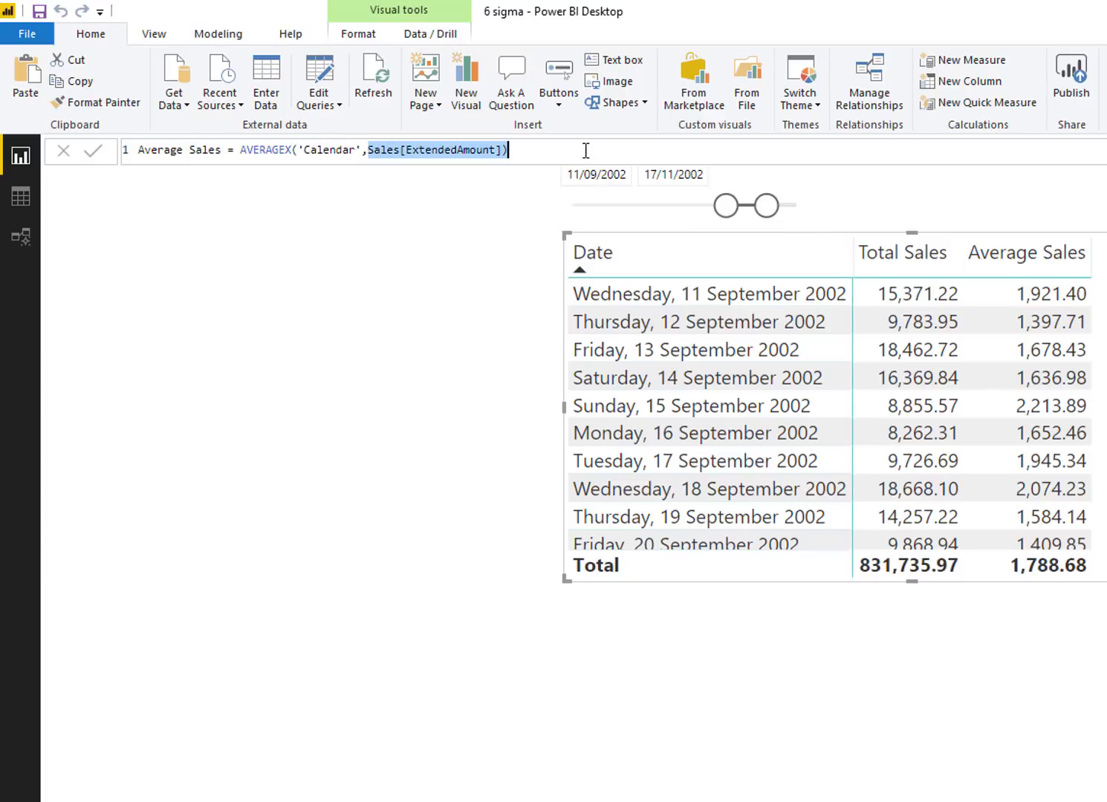
text([)
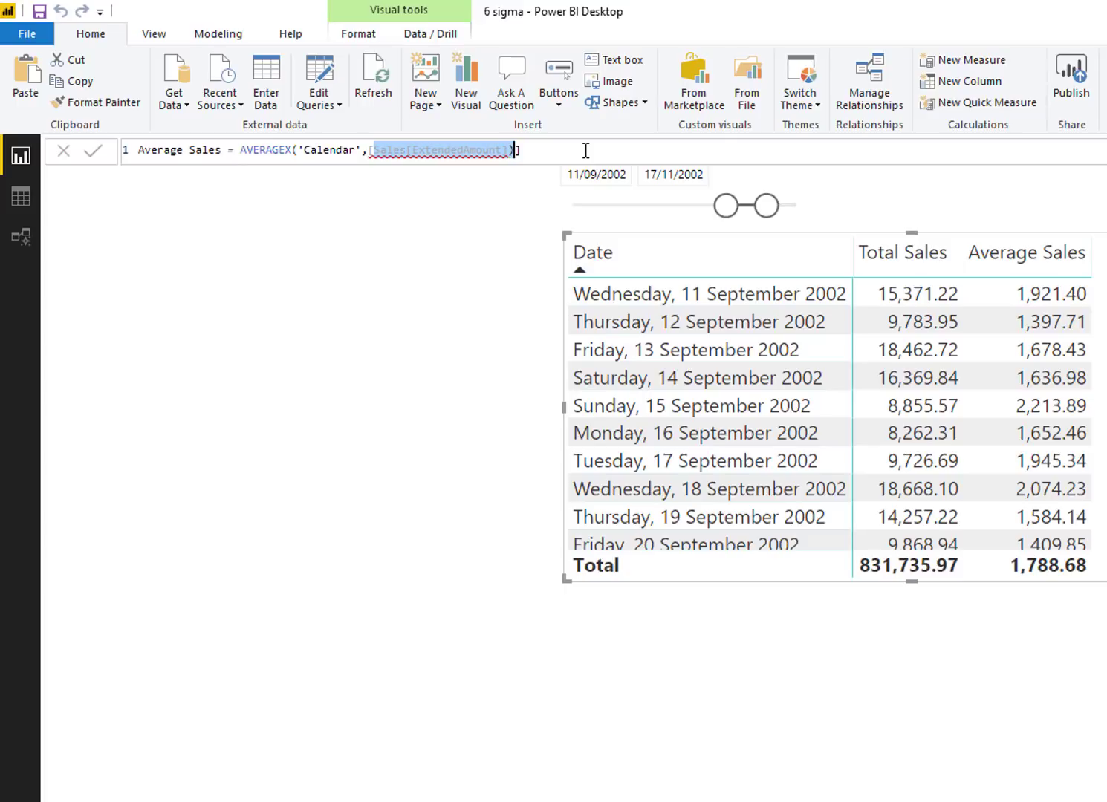
text(total)
key(Tab)
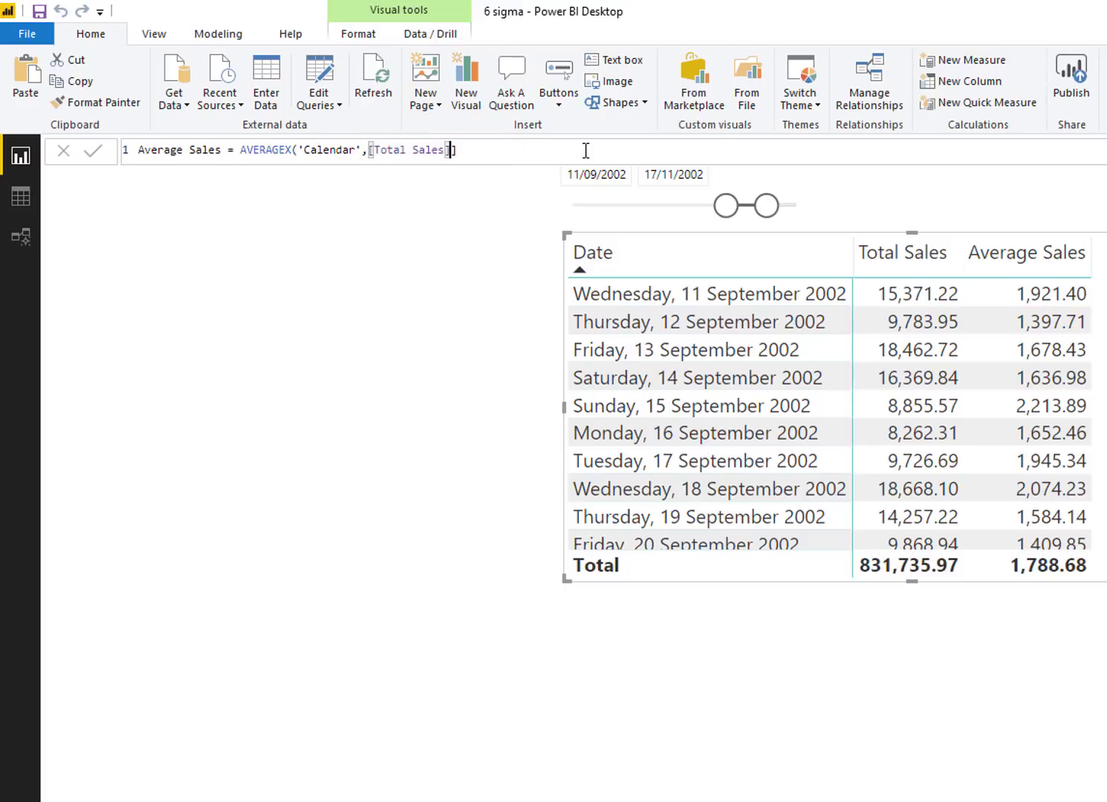
key(End)
key(BackSpace)
text())
key(Return)
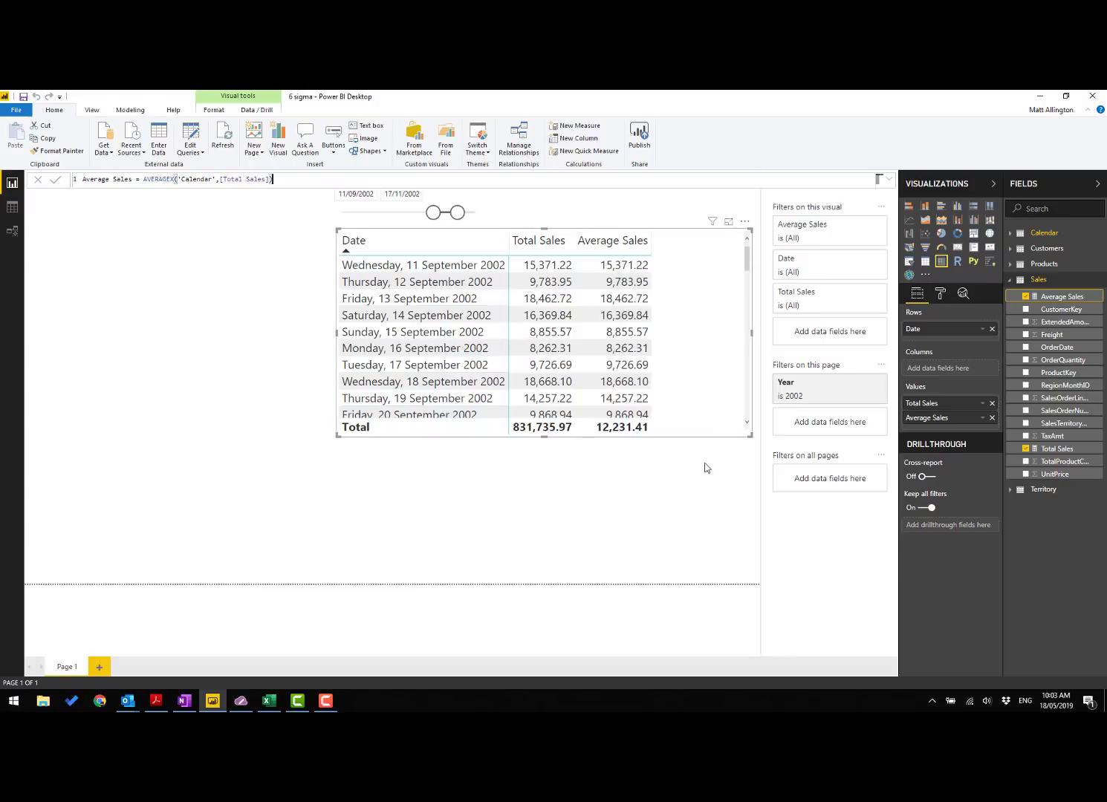
Commit the formula and switch the table back to a line chart
key(Return)
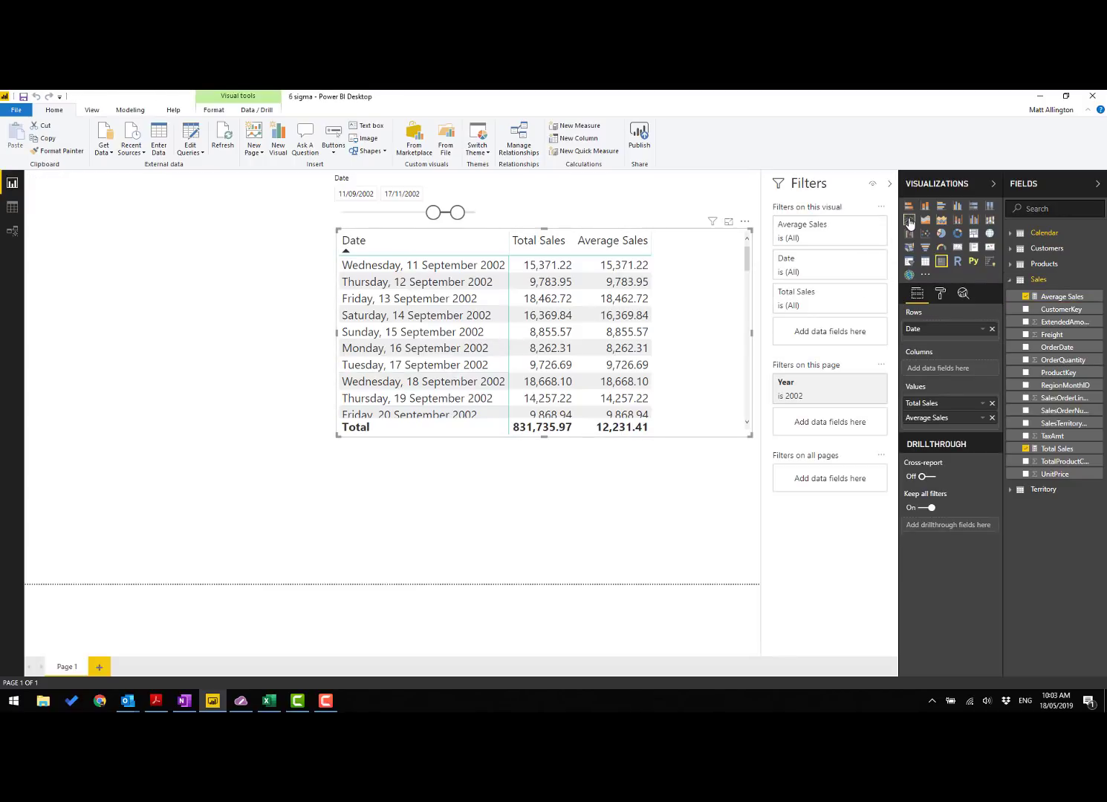
click(908, 221)
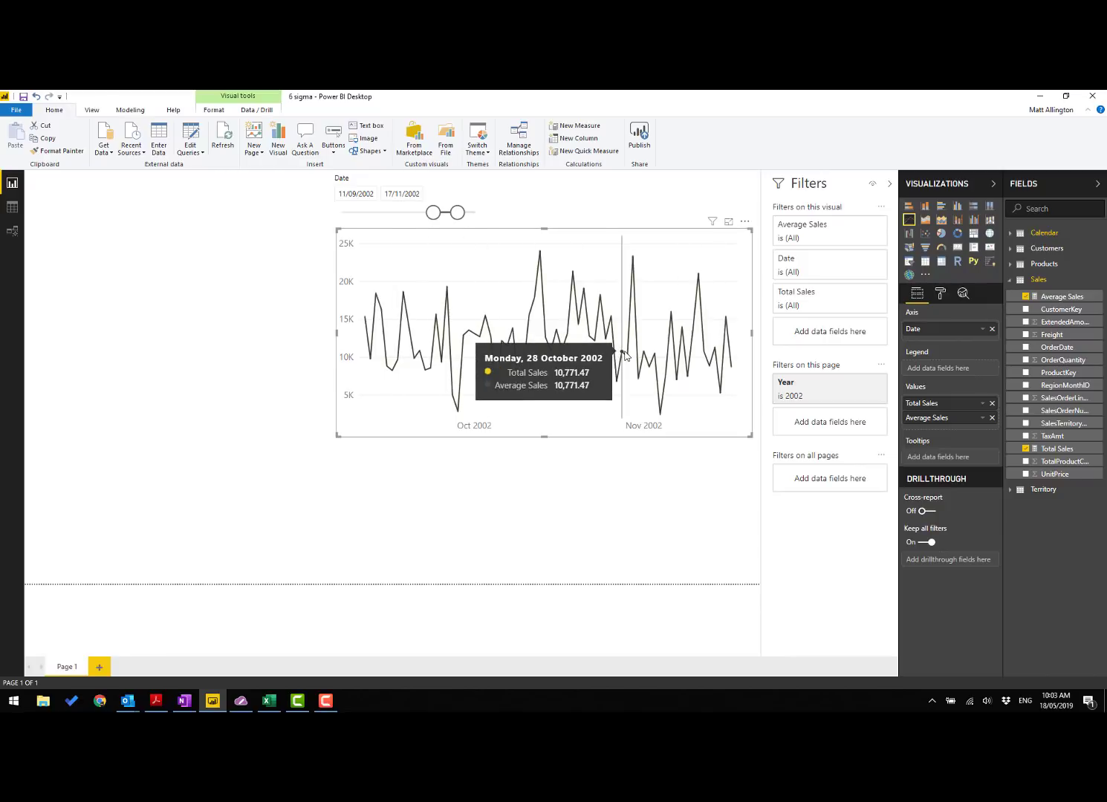
click(1053, 300)
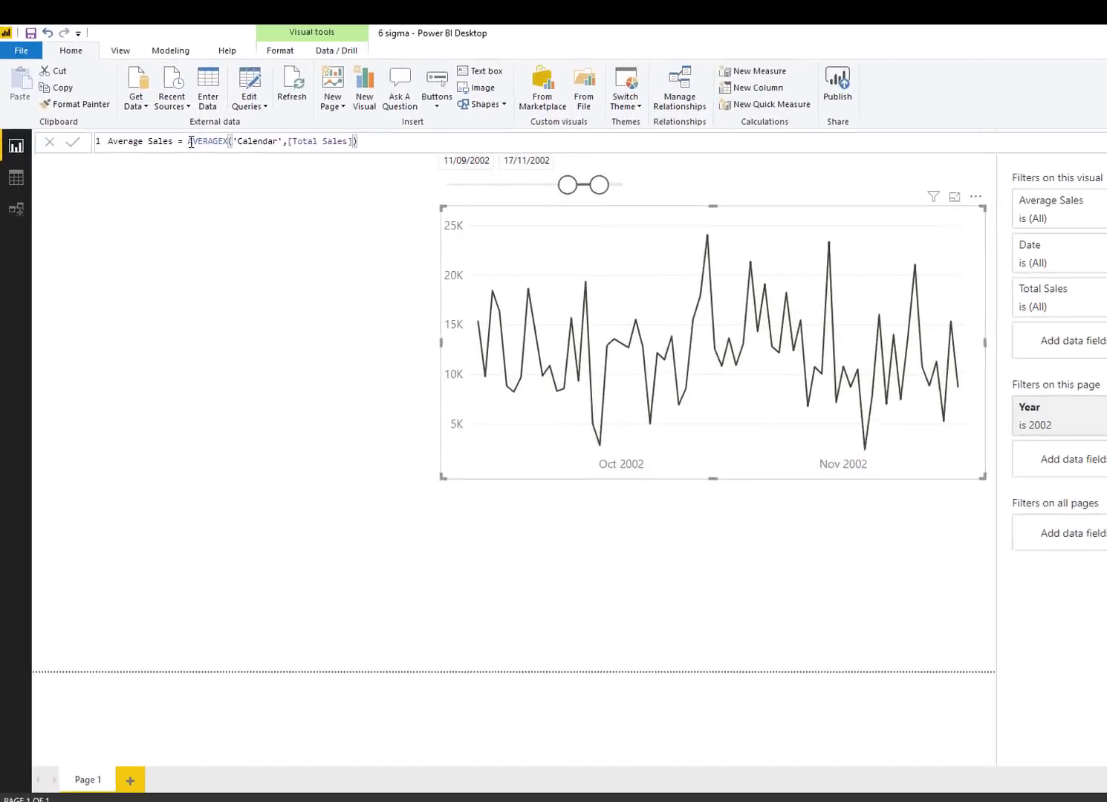
Wrap Average Sales in CALCULATE(..., ALL('Calendar')) so every date shows 26,119.82, viewed as a table
click(191, 141)
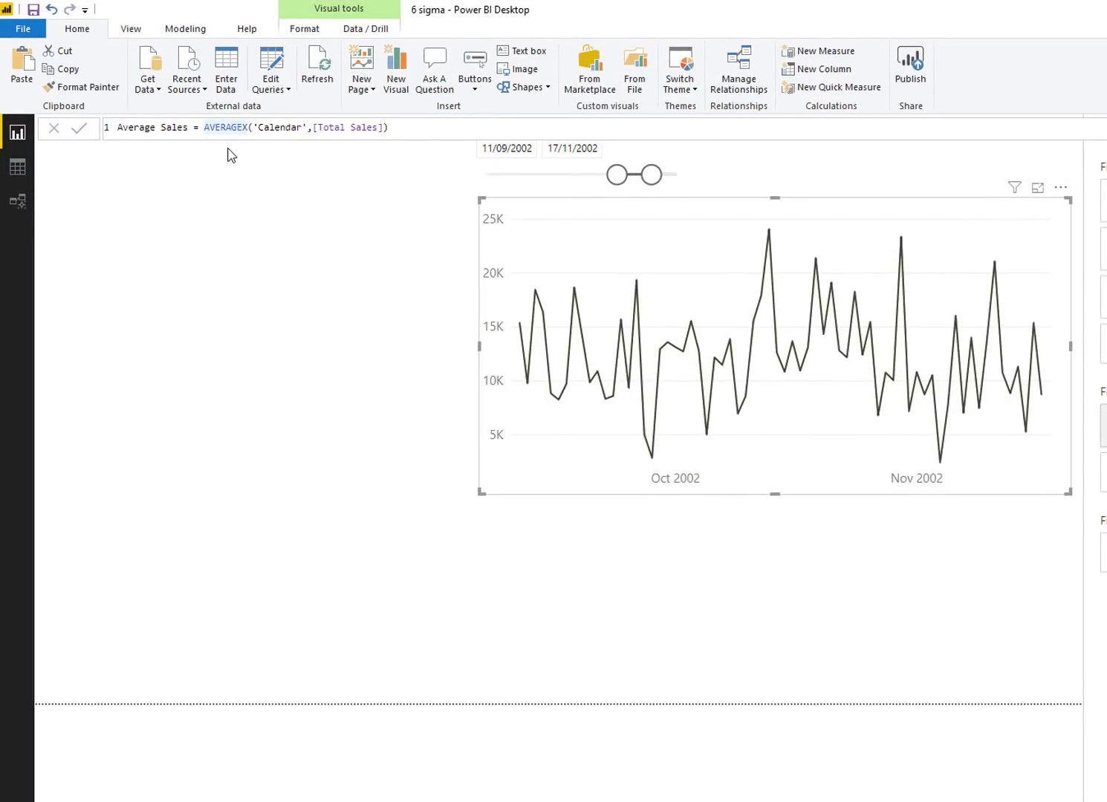
text(CALCULATE()
key(Tab)
click(485, 126)
text())
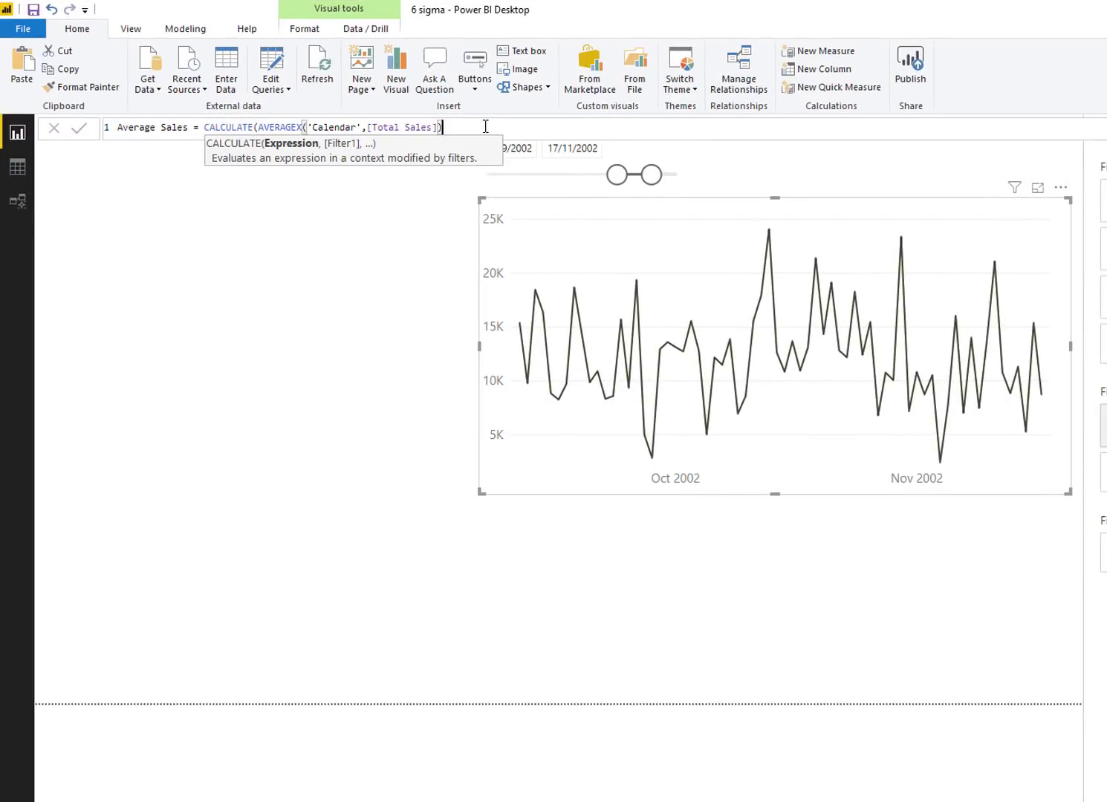
text(,all()
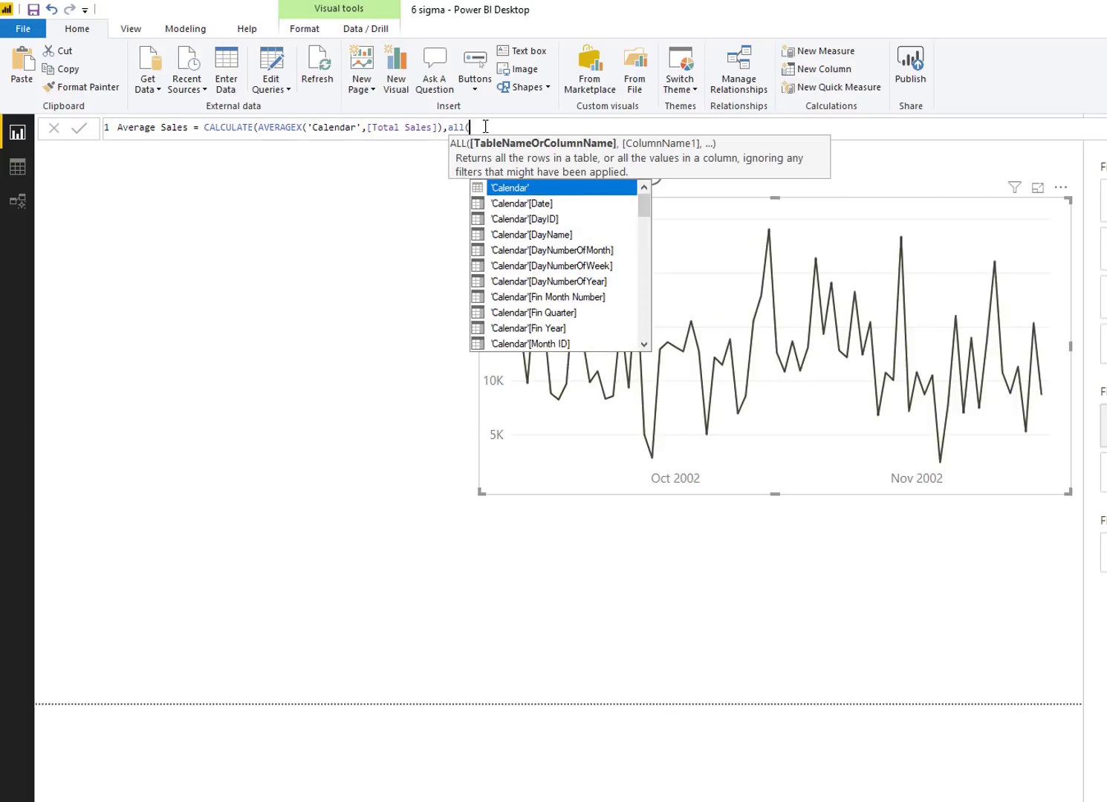
key(Tab)
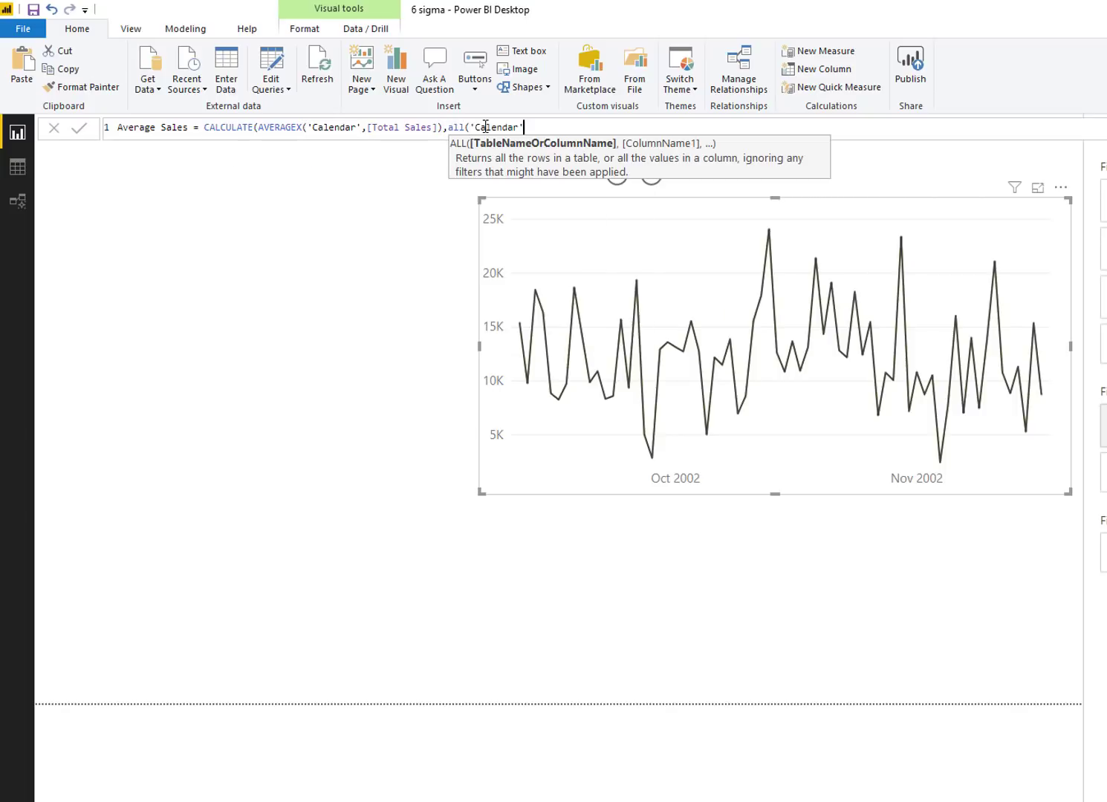
text()))
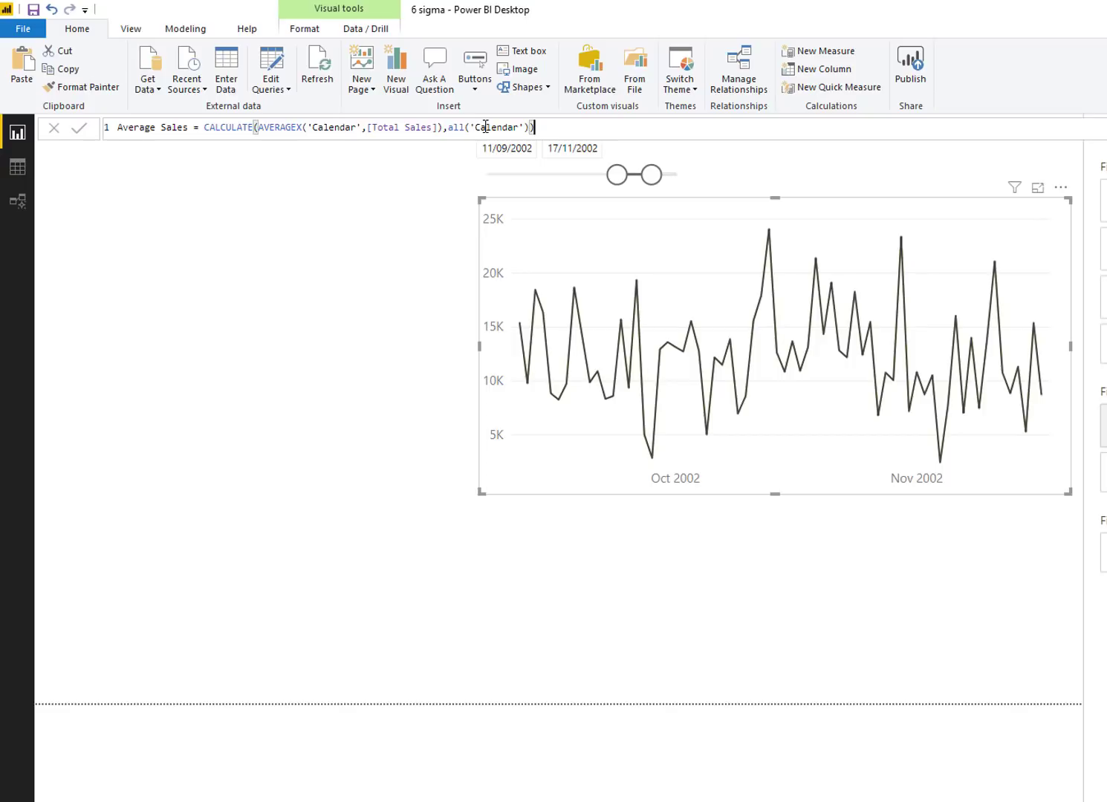
key(Return)
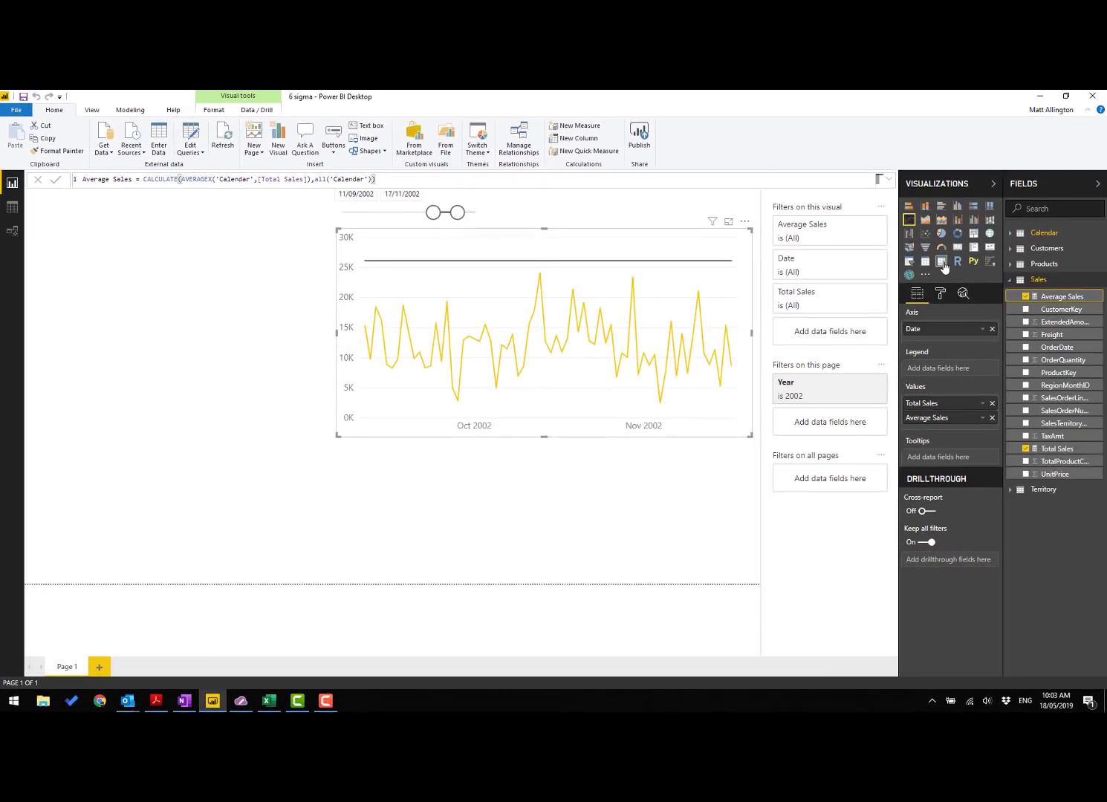
click(941, 262)
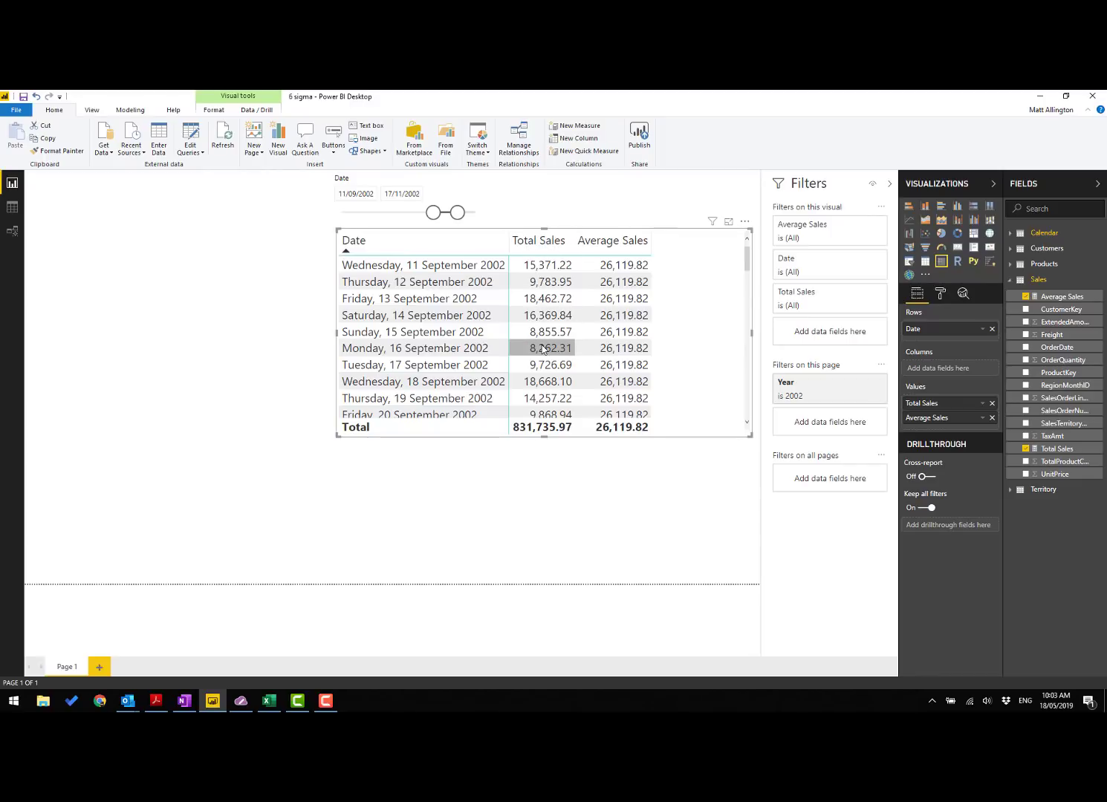
Change ALL to ALLSELECTED('Calendar') in Average Sales, giving 12,231.41, and show a line chart again
click(1055, 298)
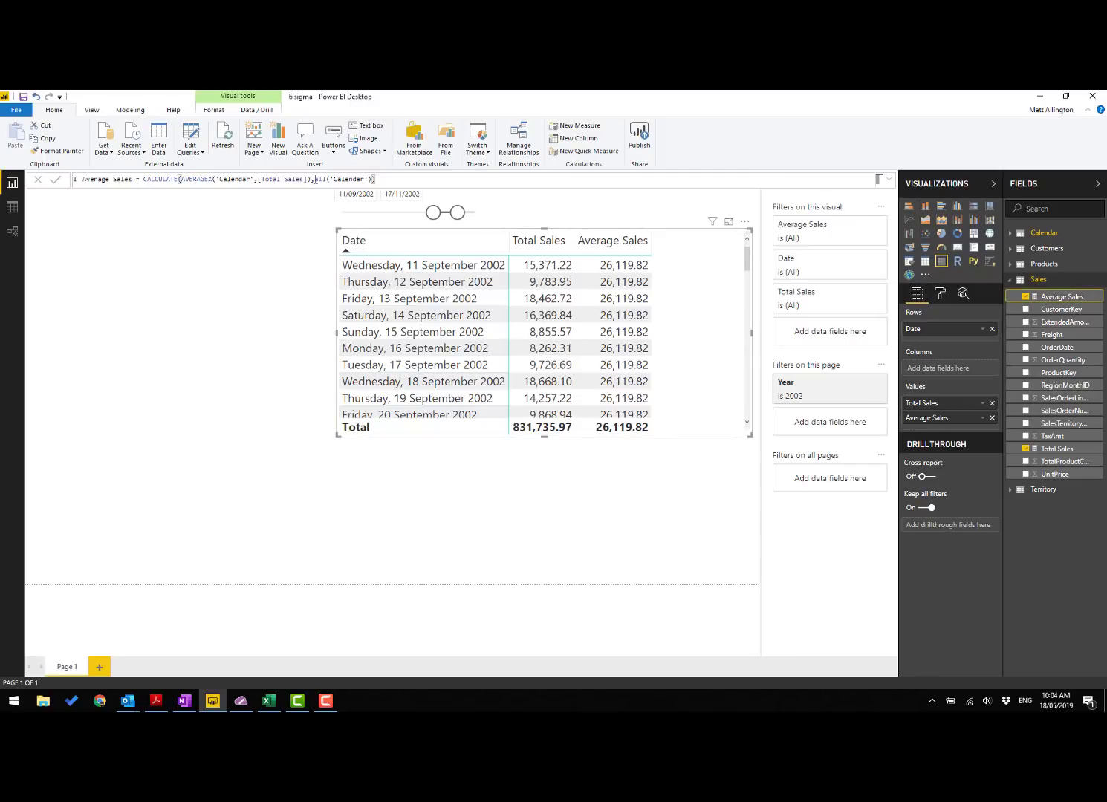
drag(314, 179, 376, 181)
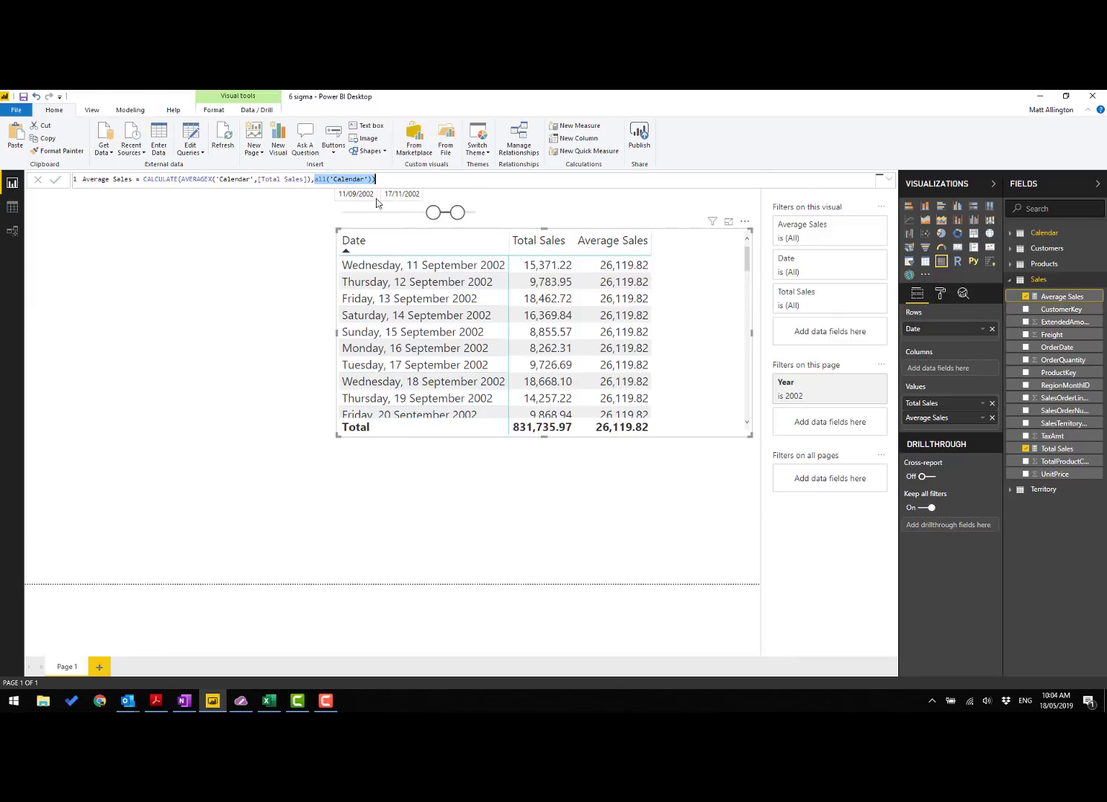
click(328, 179)
text(s)
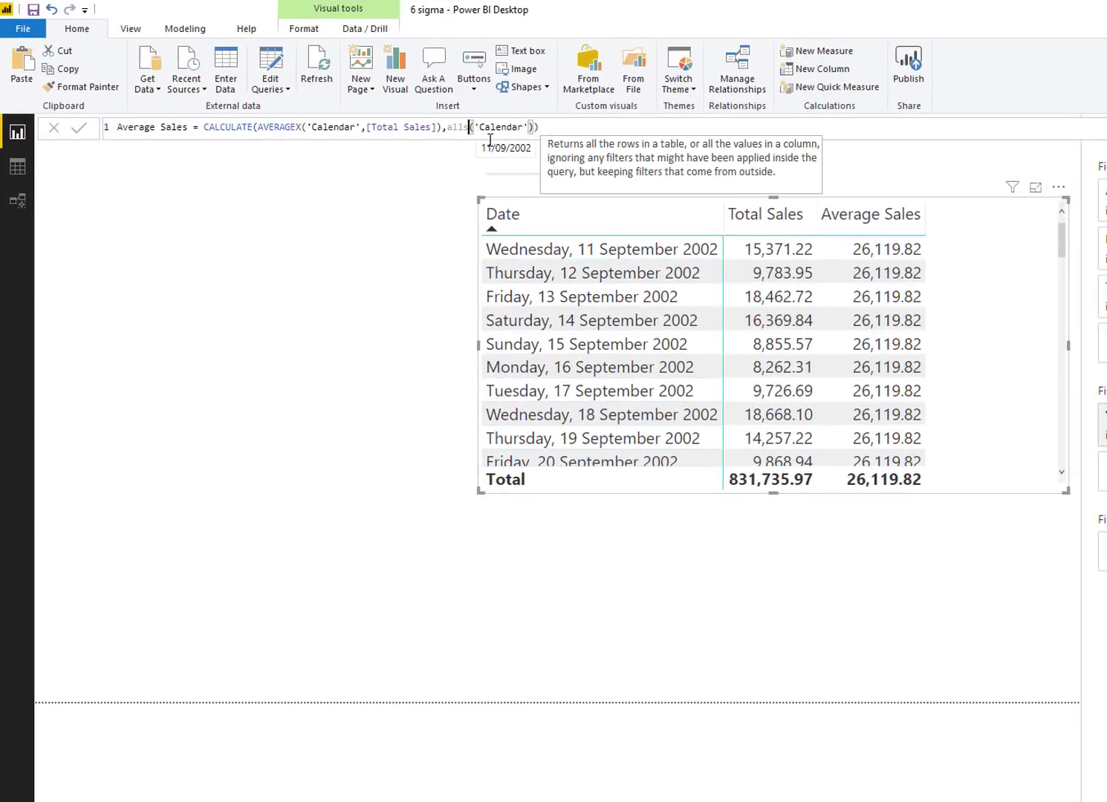
key(Tab)
key(Right)
key(Right)
key(Right)
key(Right)
key(Right)
key(Right)
key(Right)
key(Right)
key(Right)
key(Right)
key(Right)
key(Right)
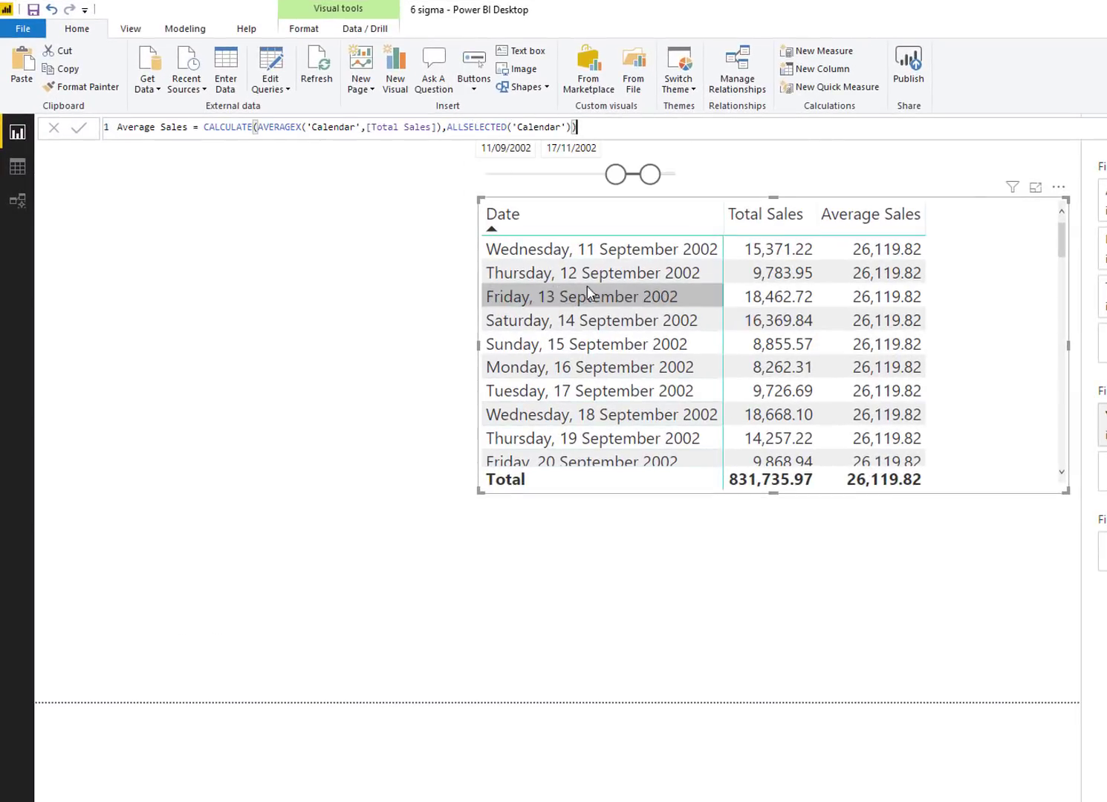
click(80, 129)
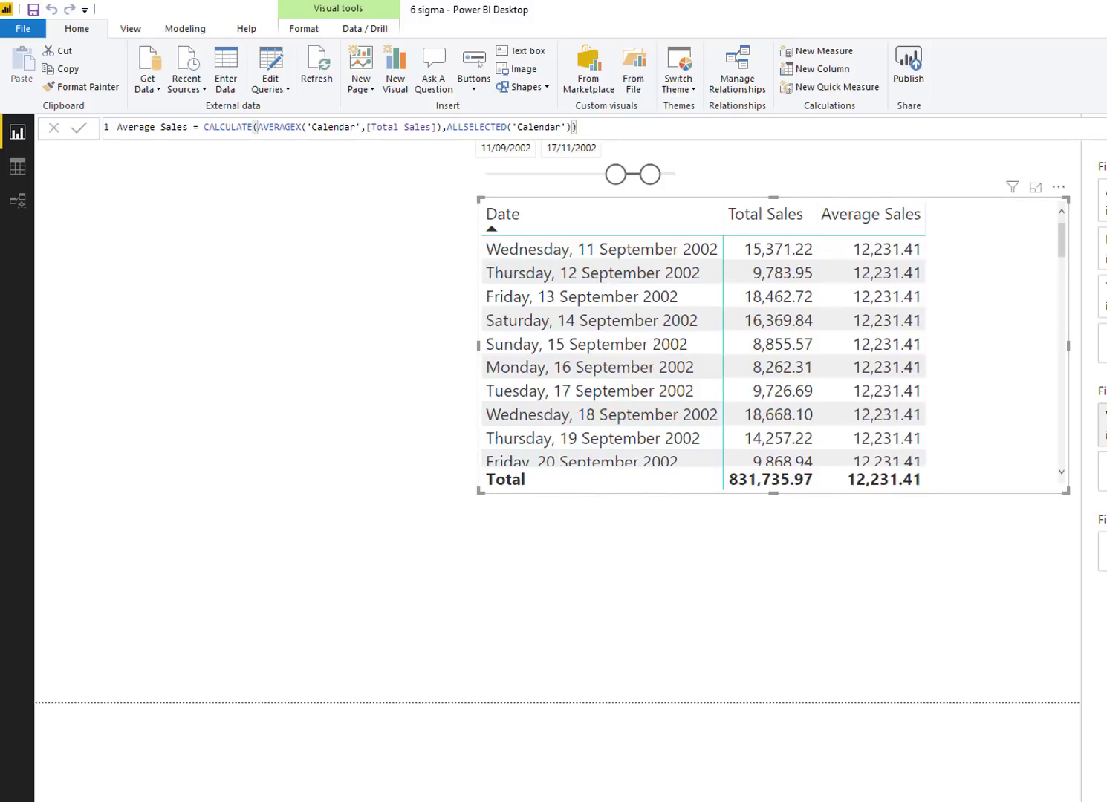
click(1106, 222)
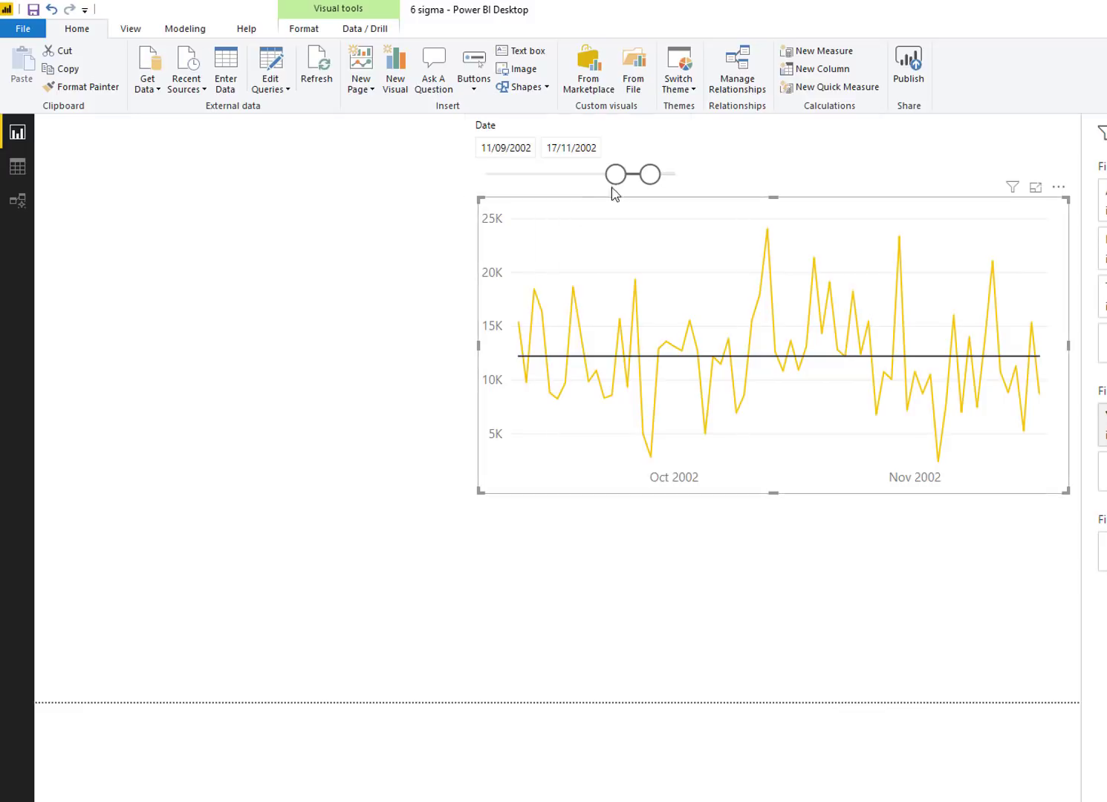
Extend the date slicer to start 25/07/2002, then select the whole Average Sales formula
mouse_move(615, 174)
mouse_down()
mouse_move(593, 177)
mouse_move(629, 184)
mouse_up()
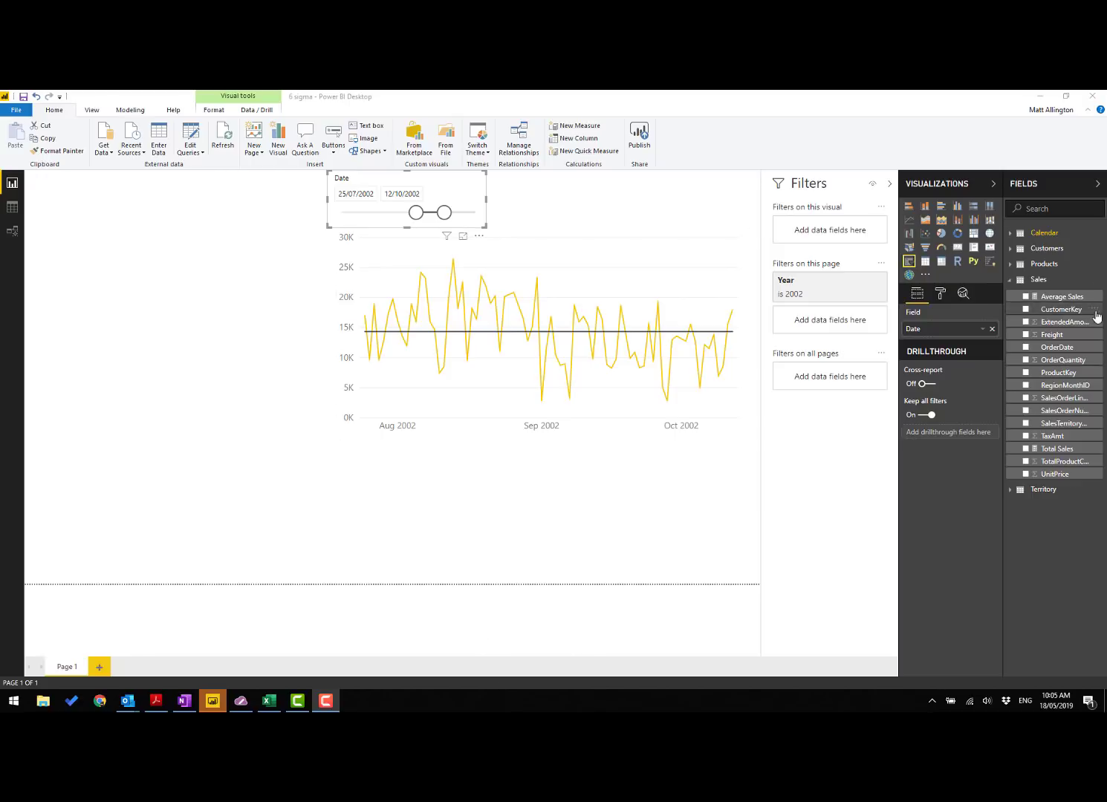
click(1068, 299)
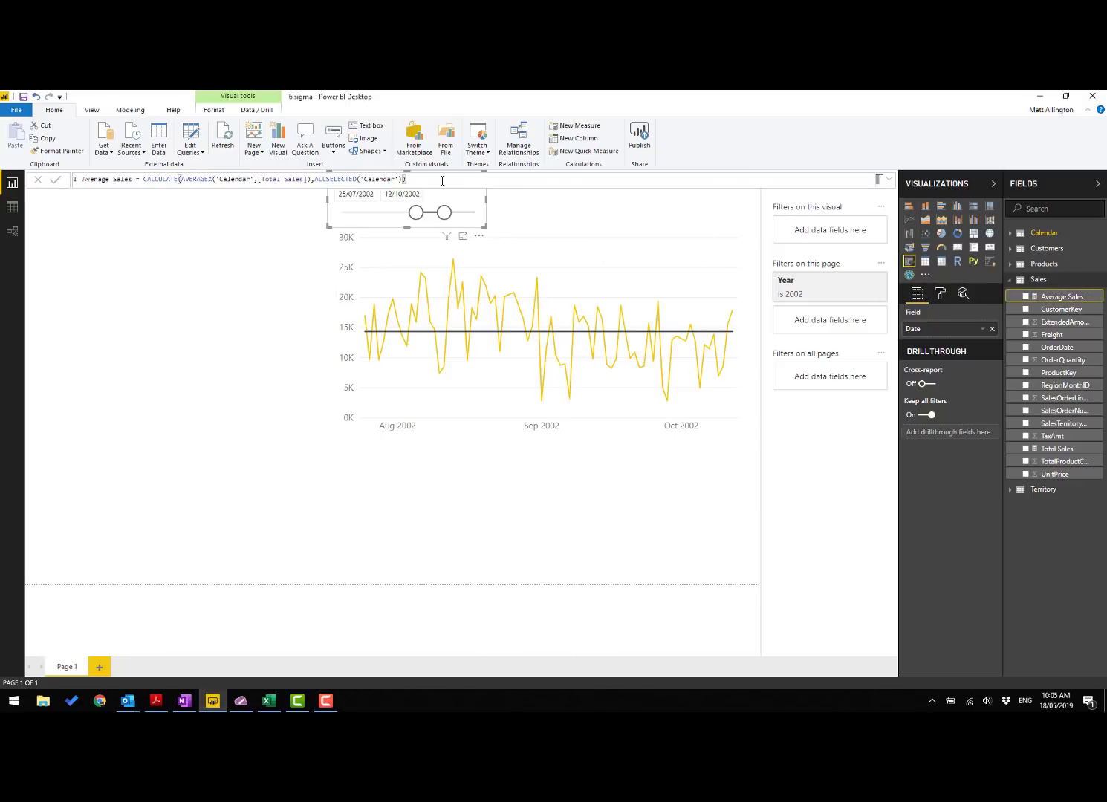
click(442, 180)
key(ctrl+a)
drag(413, 180, 60, 180)
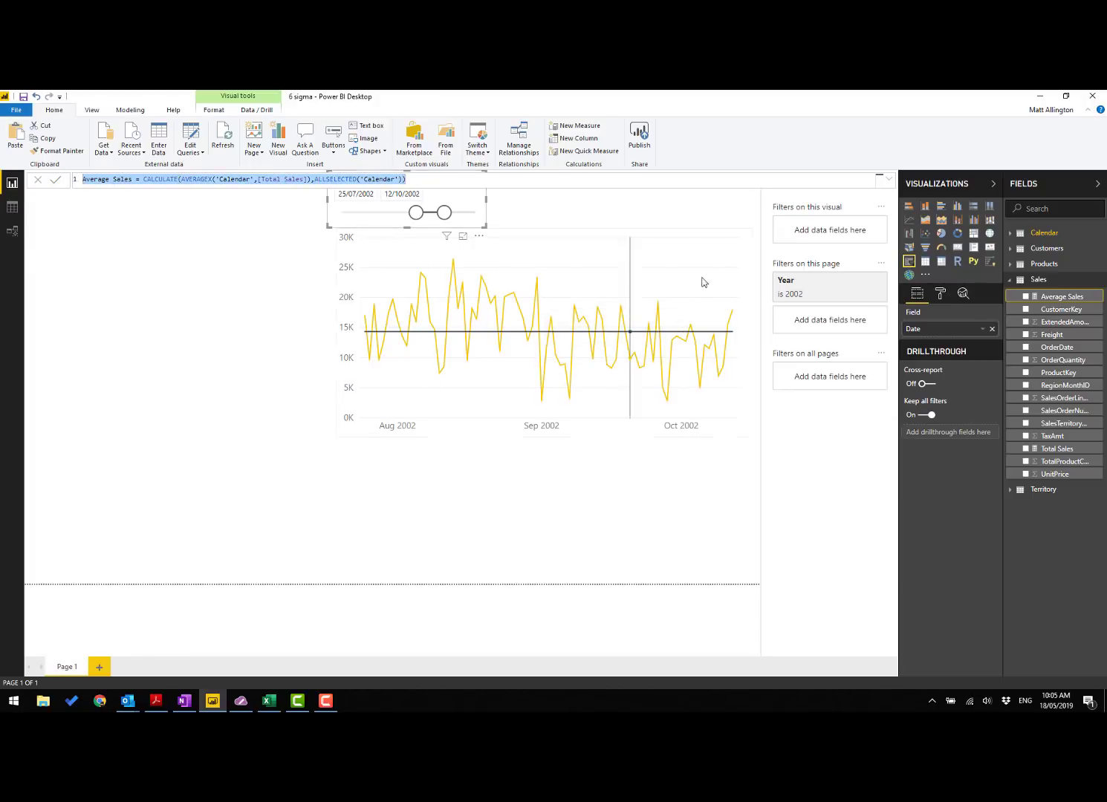
Add a new Sales measure from the pasted average formula, renamed Std Dev
right_click(1029, 280)
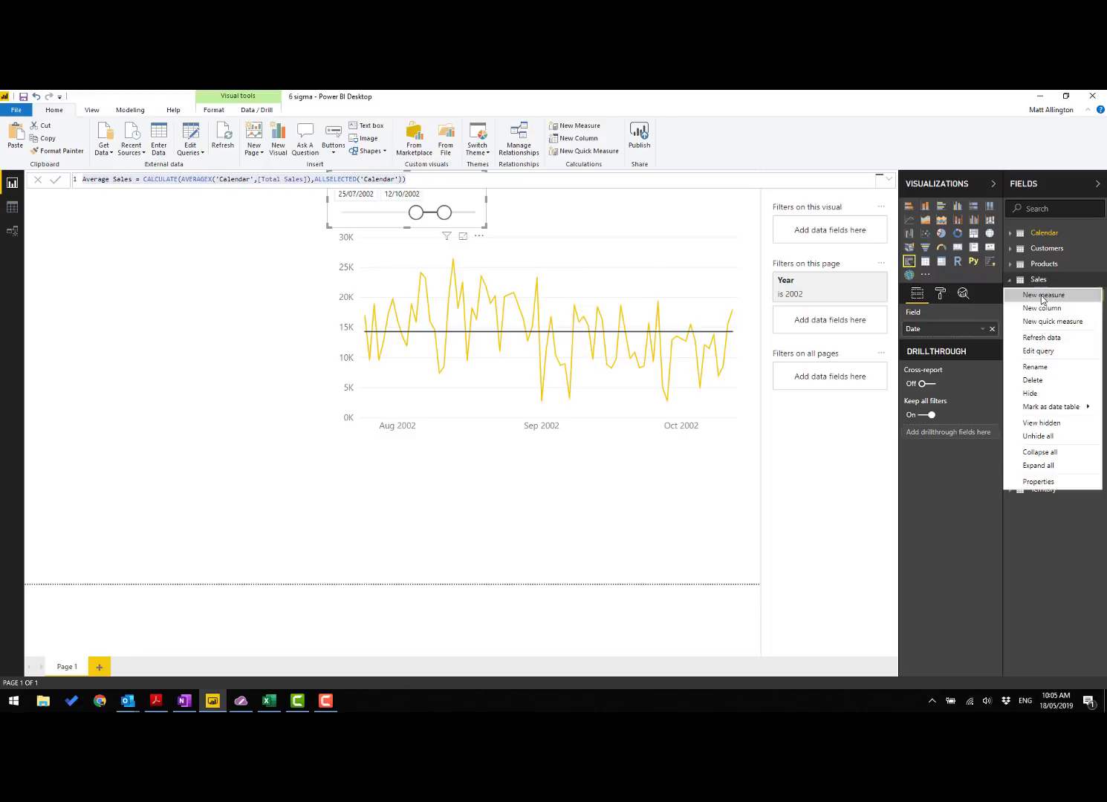
key(Escape)
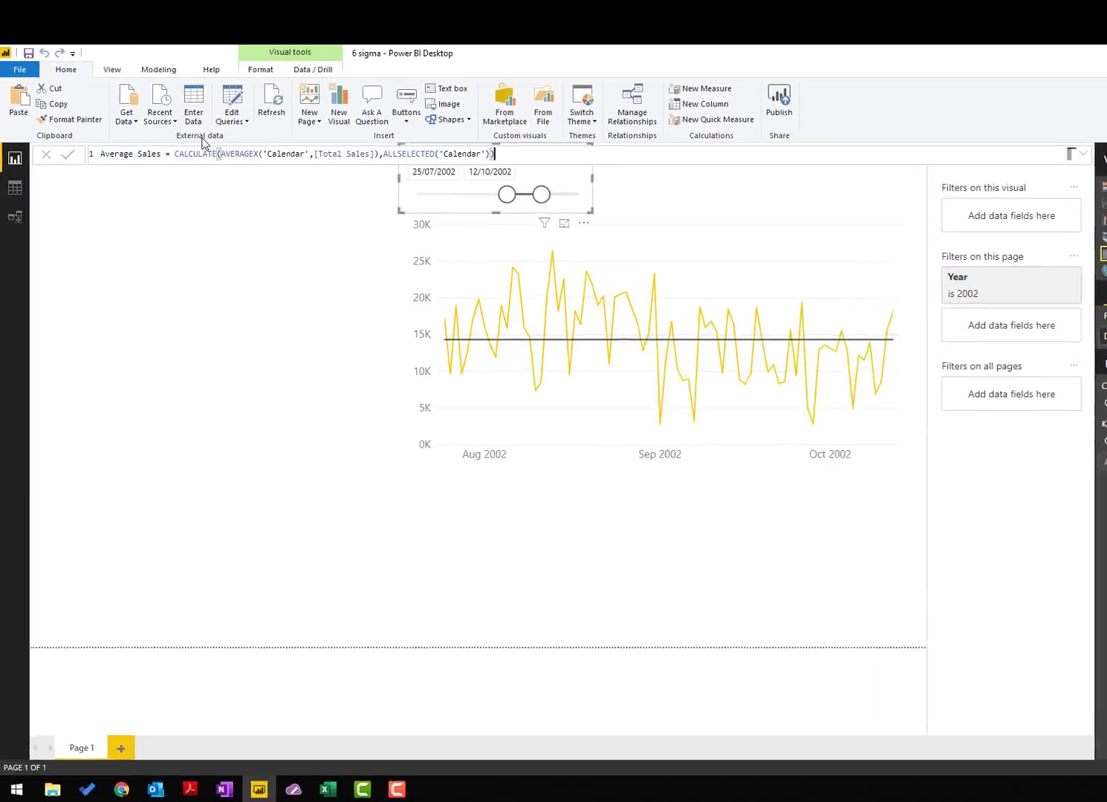
drag(187, 135, 22, 132)
text(Std)
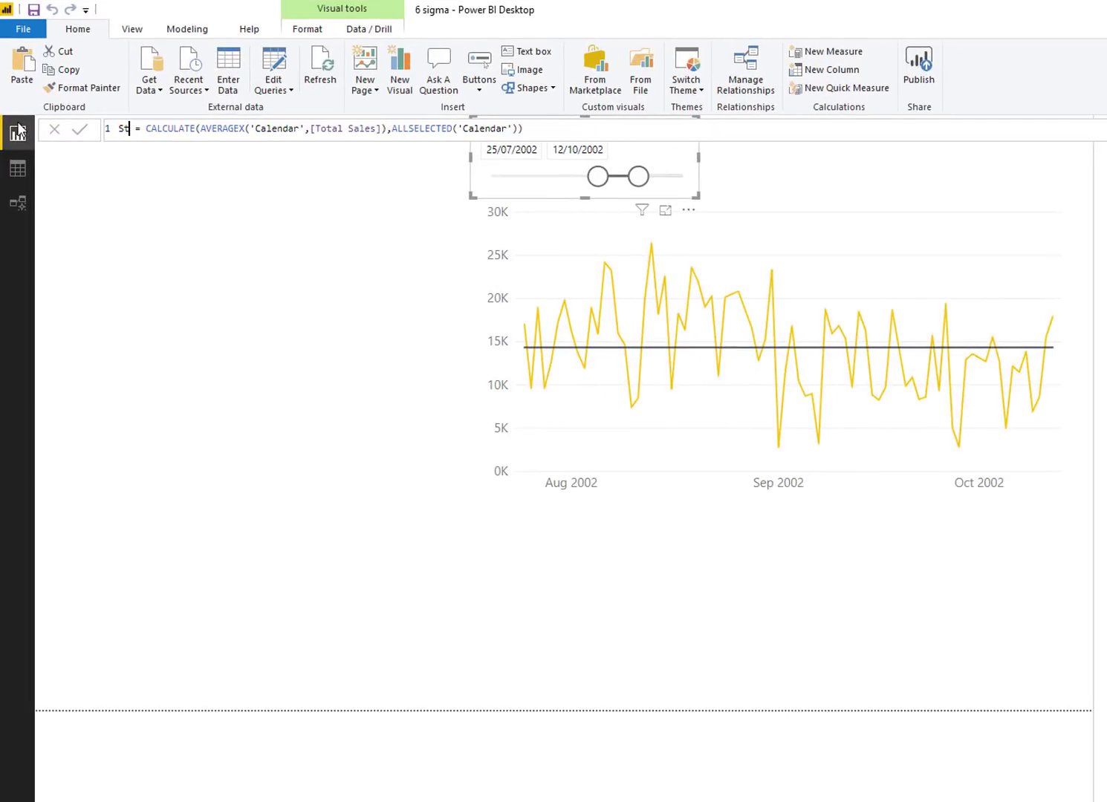
text( Dev)
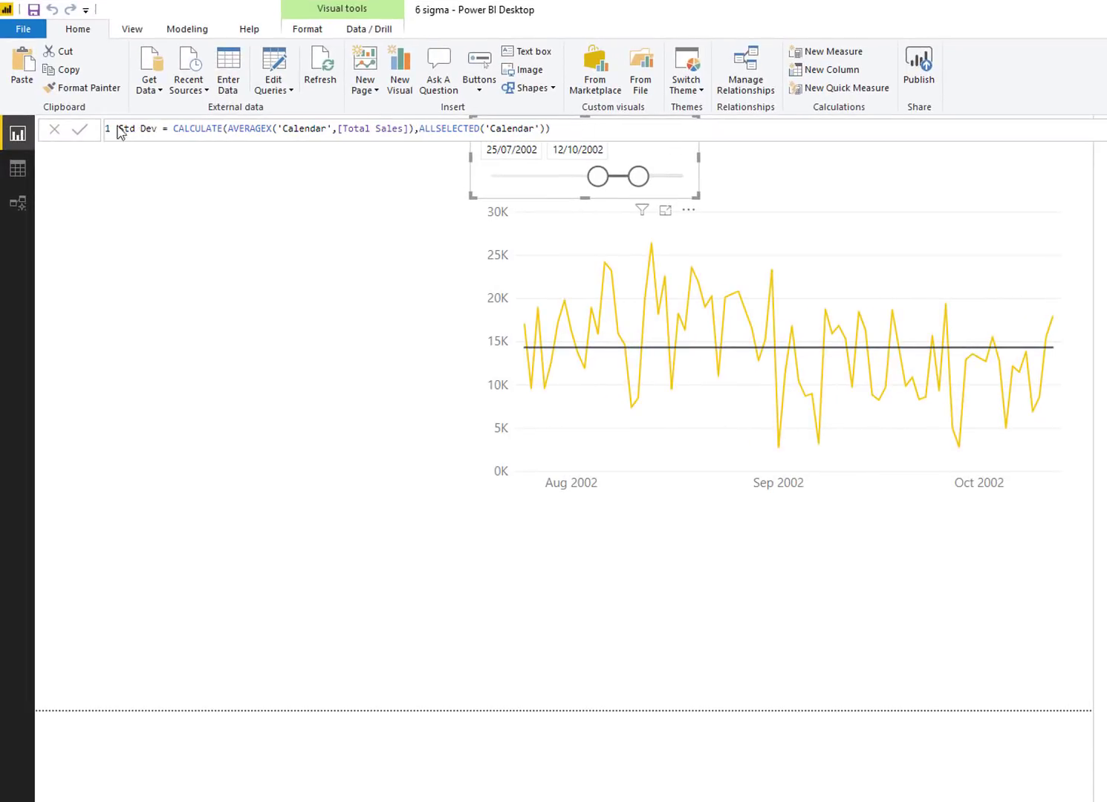
Replace AVERAGEX with STDEV.P(Sales[ExtendedAmount]), commit, and add Std Dev to the line chart
click(235, 130)
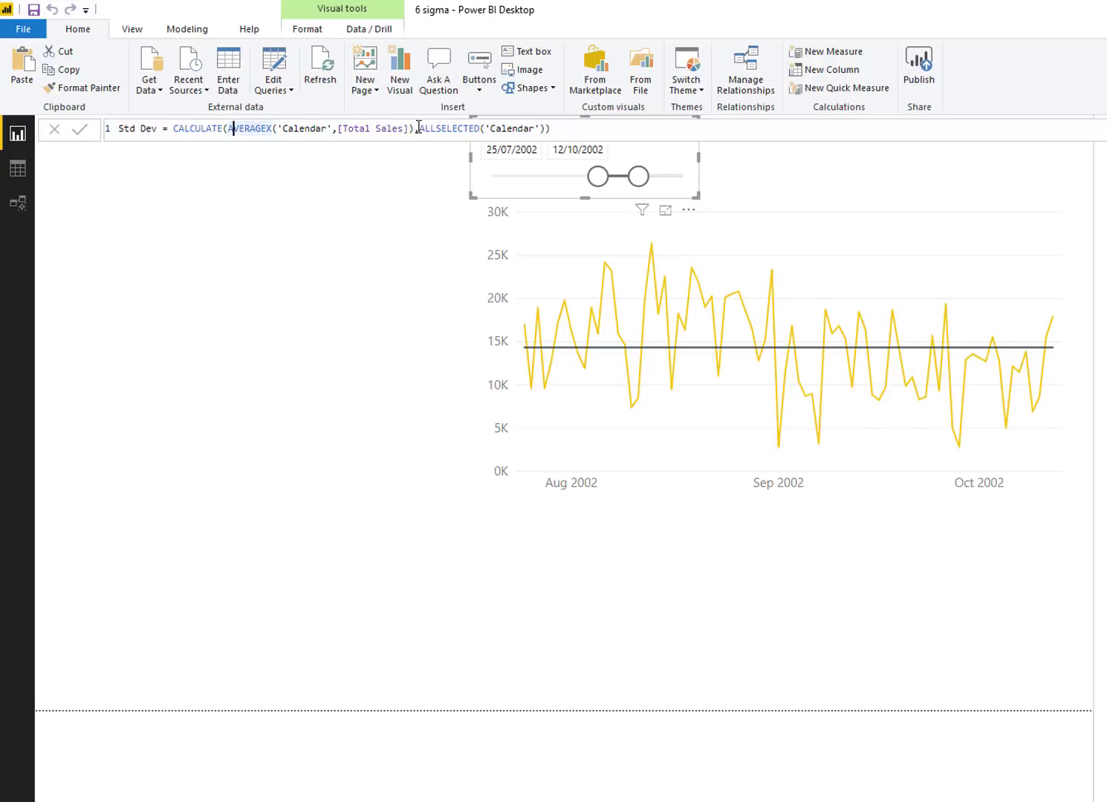
drag(419, 128, 556, 130)
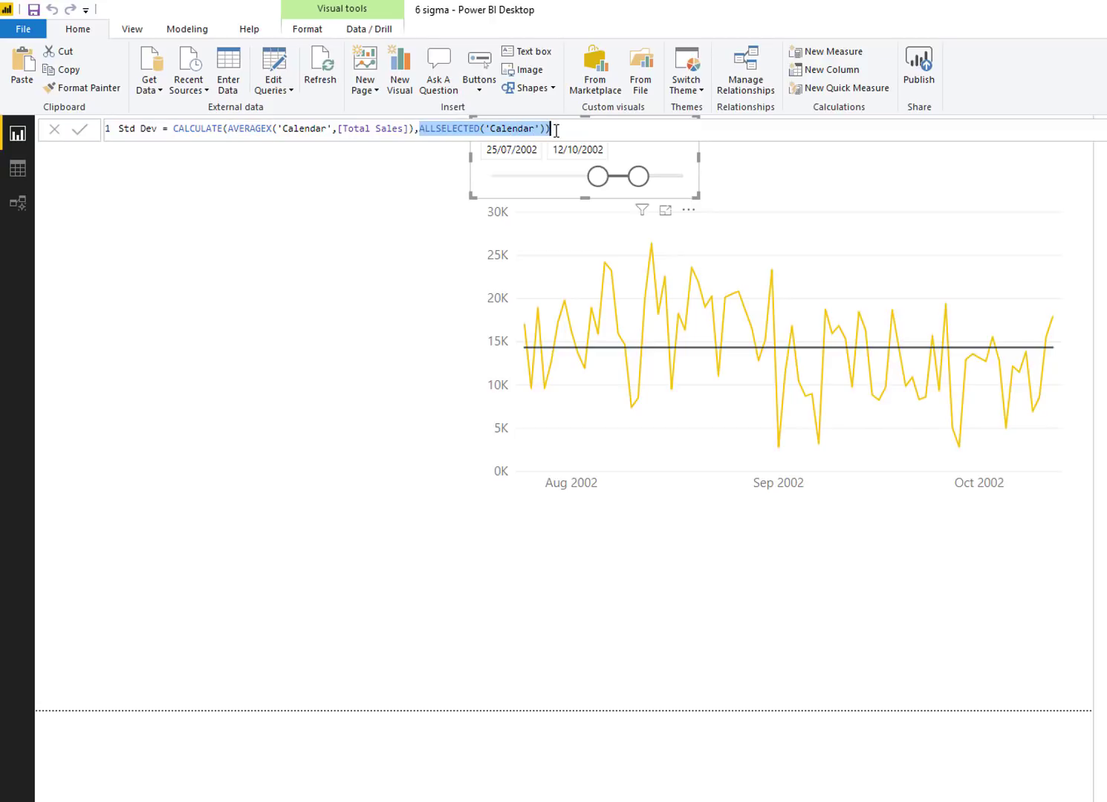
click(308, 127)
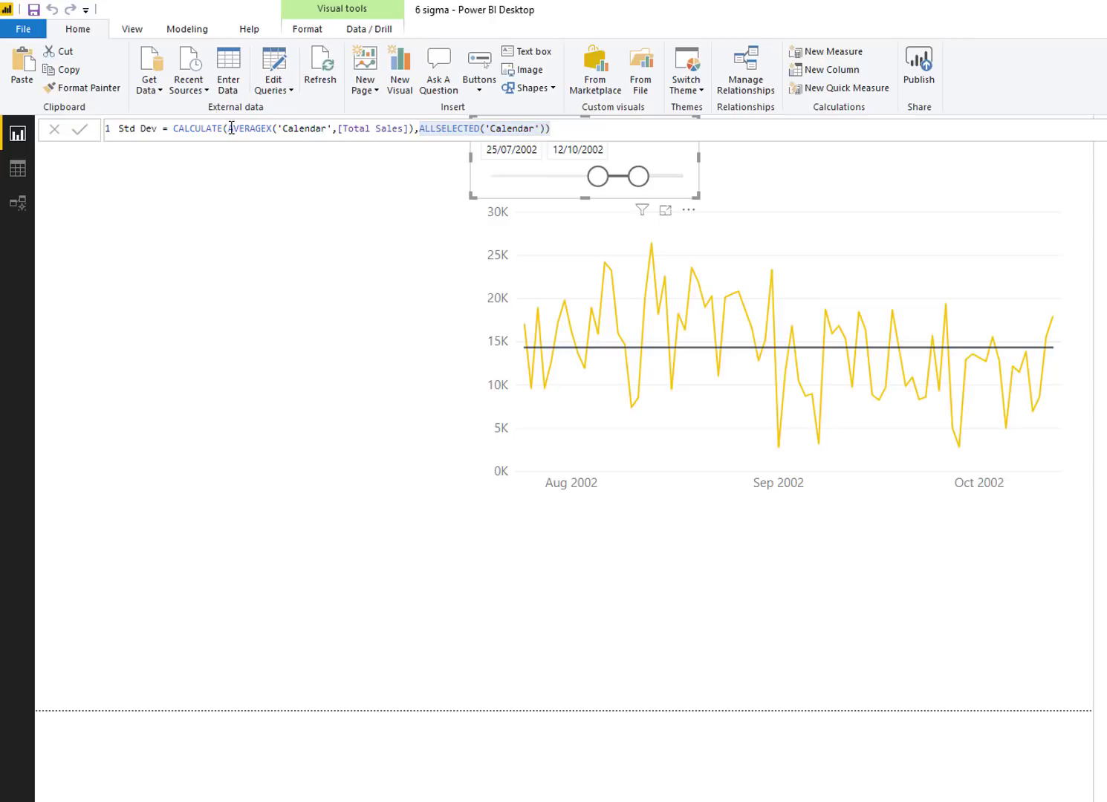
drag(228, 129, 414, 133)
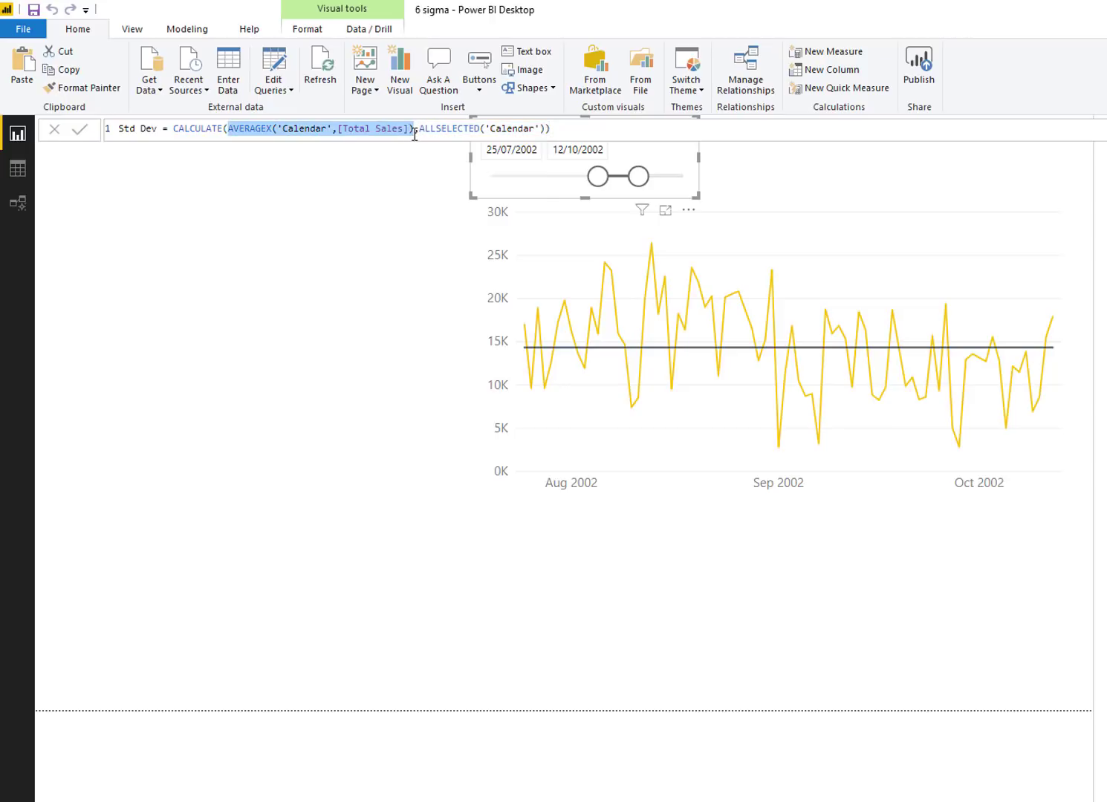
text(st)
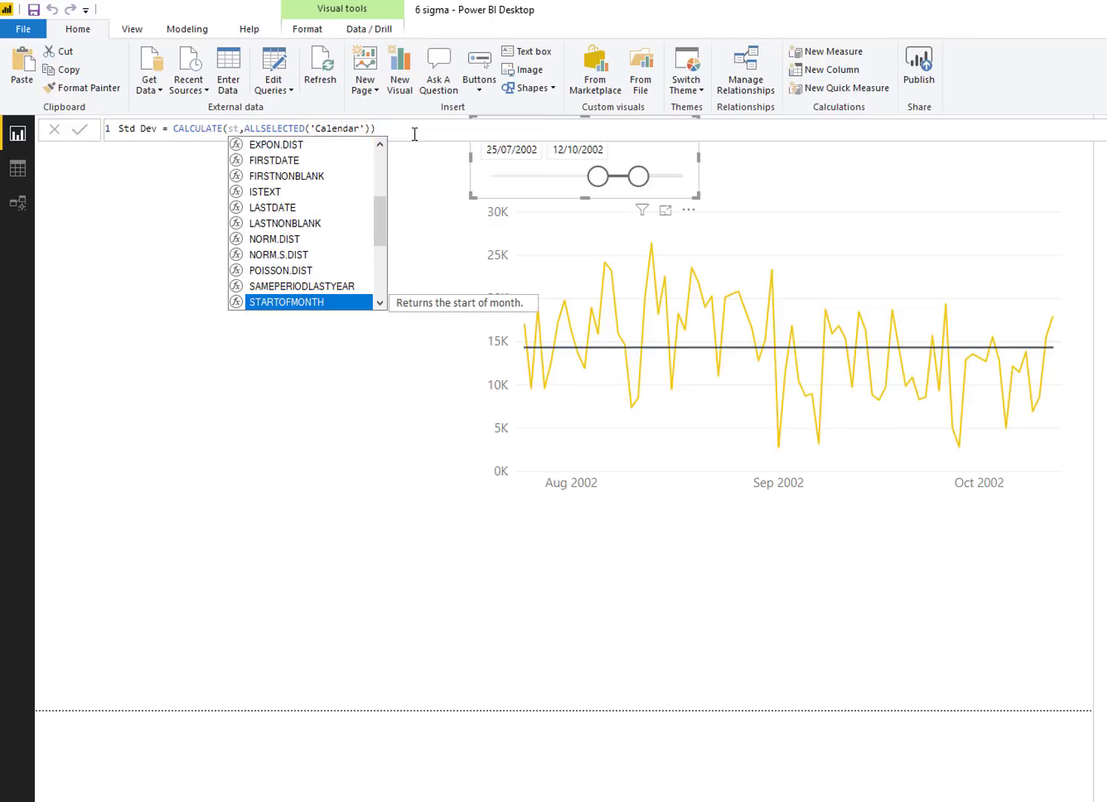
text(d)
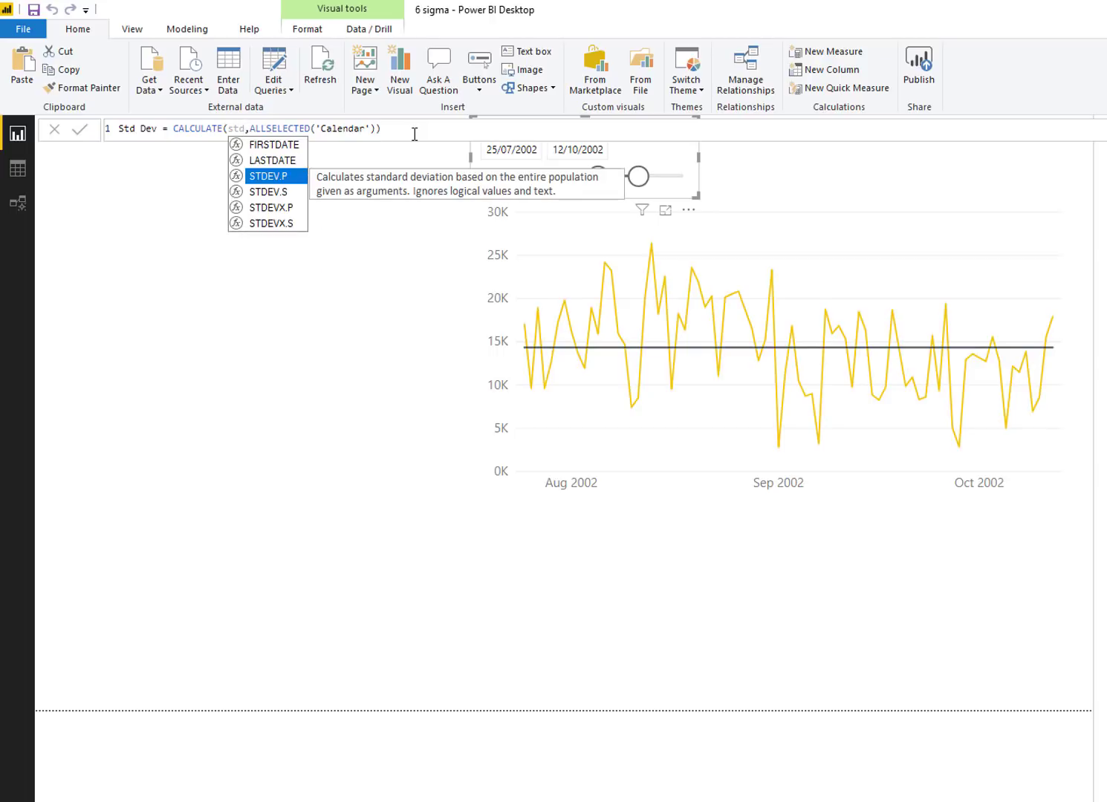
key(Tab)
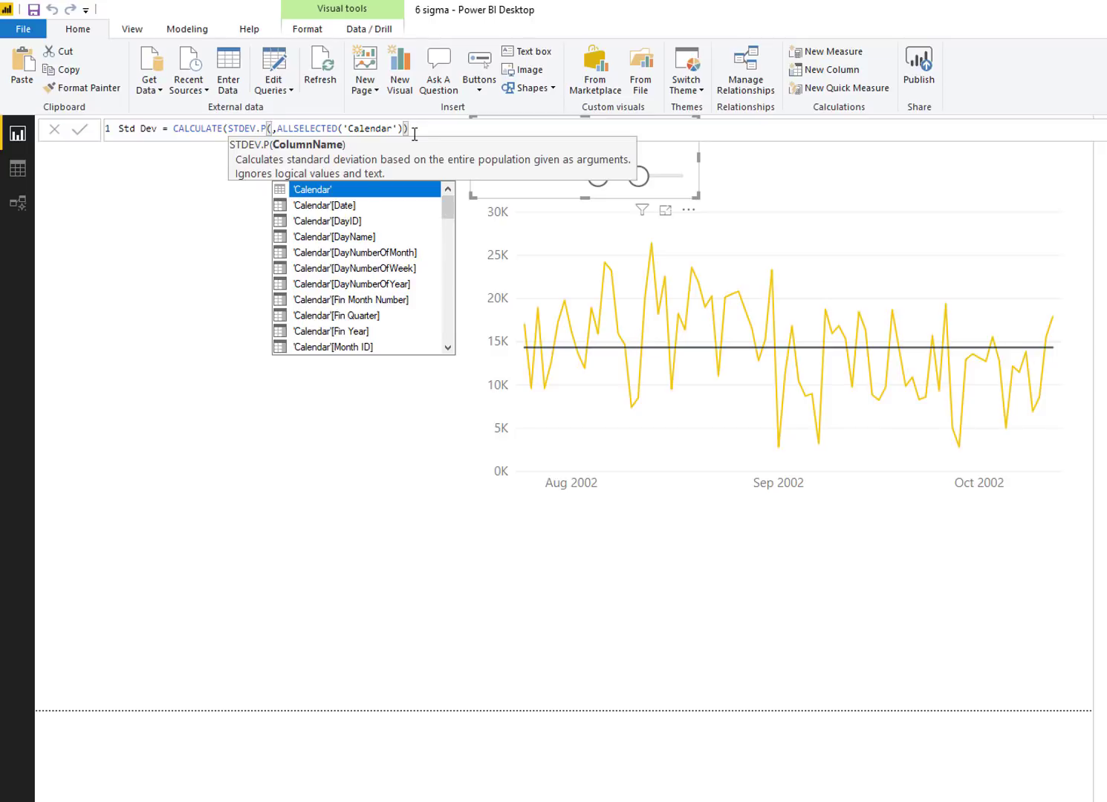
text(exte)
key(Tab)
text())
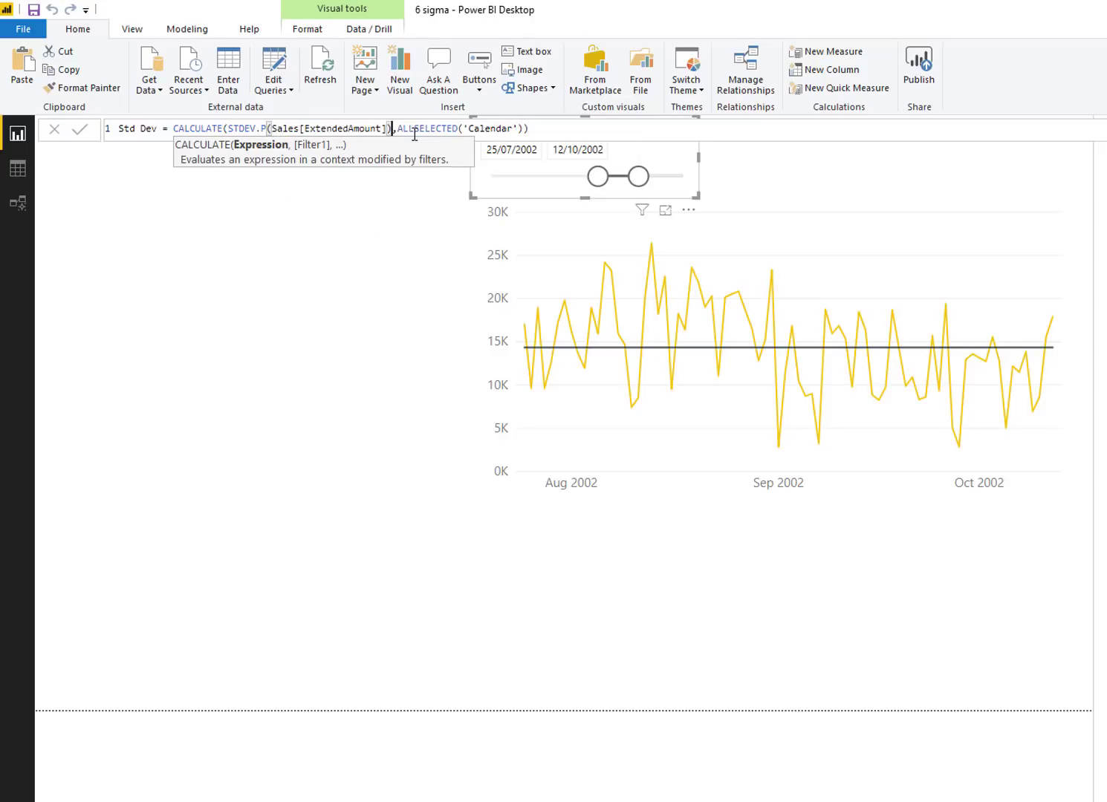
click(78, 135)
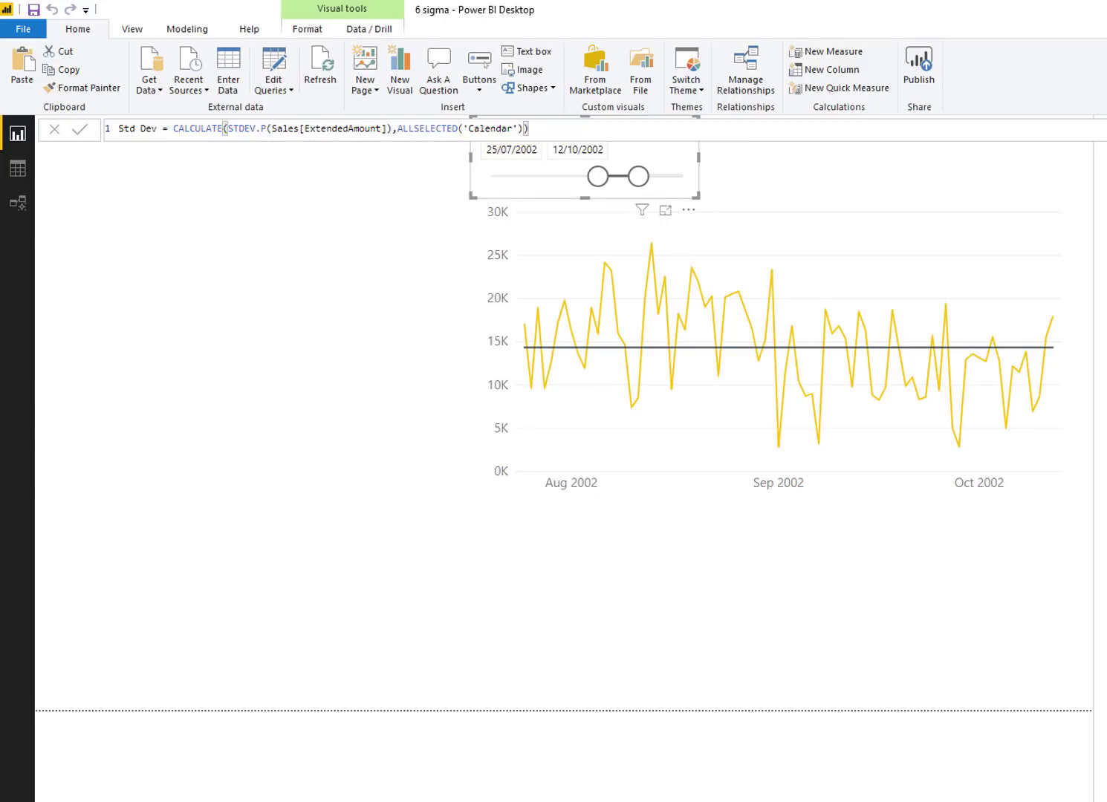
drag(960, 488, 852, 404)
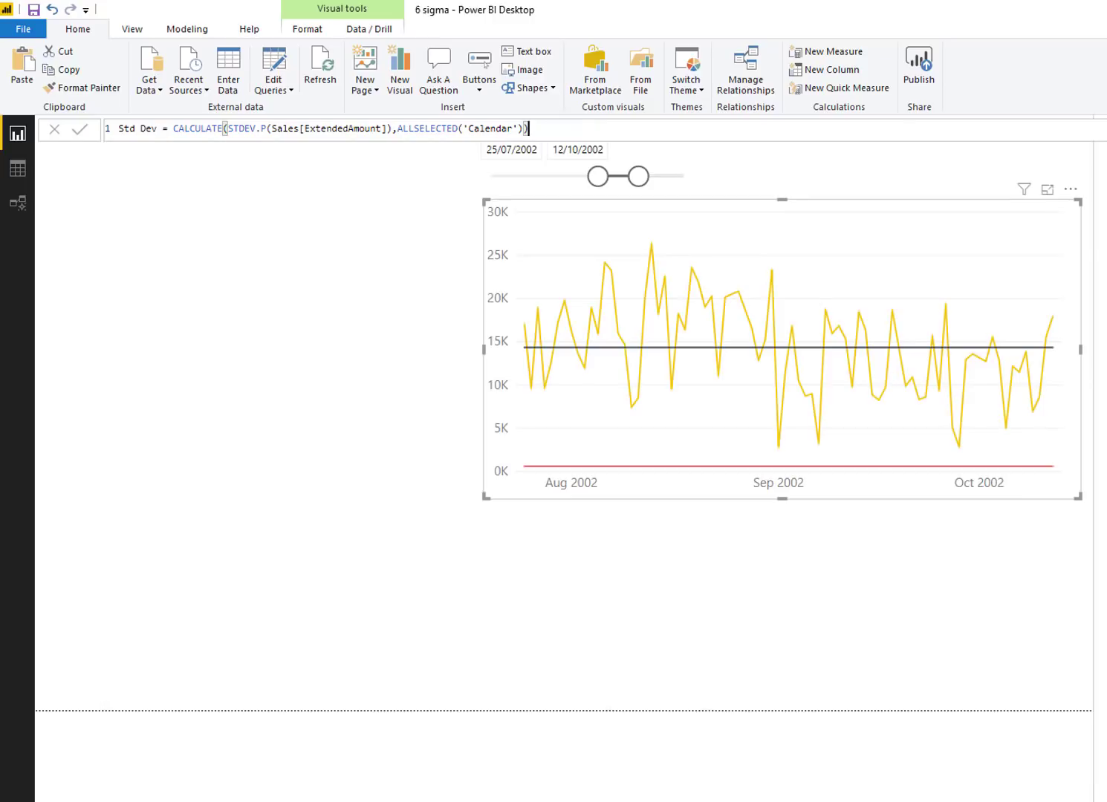
Change the Std Dev function from STDEV.P to STDEVX.P
drag(226, 130, 392, 130)
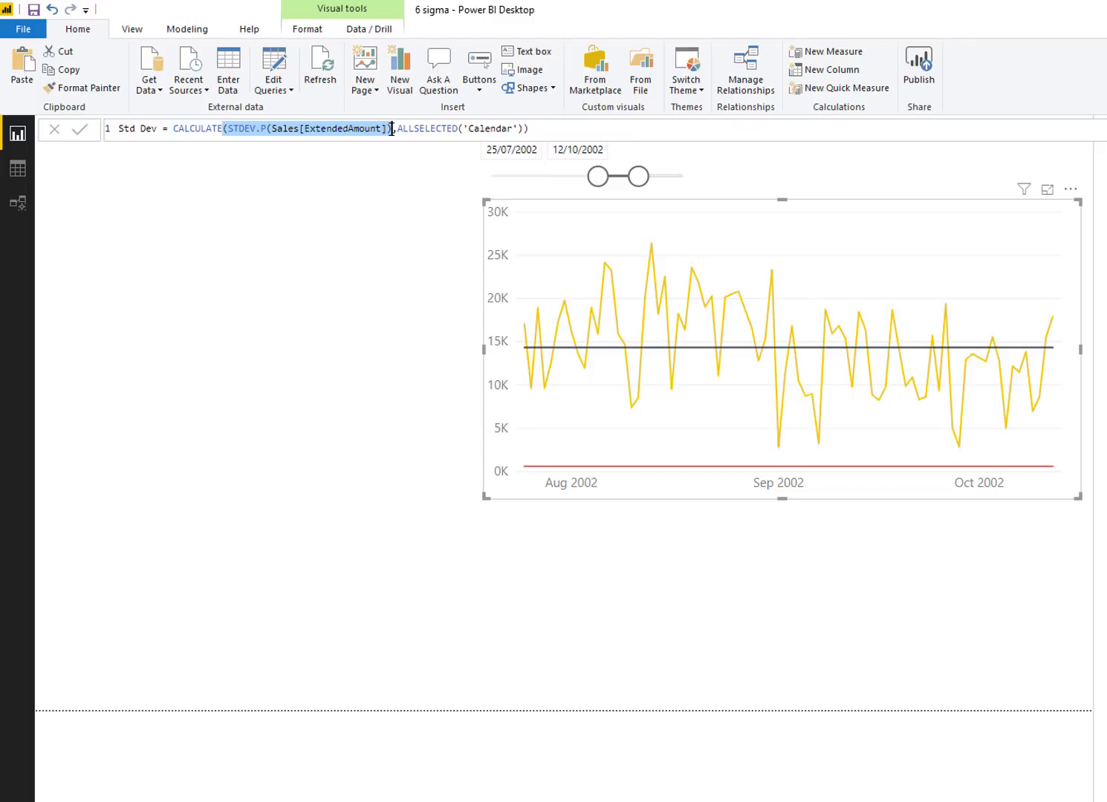
click(268, 132)
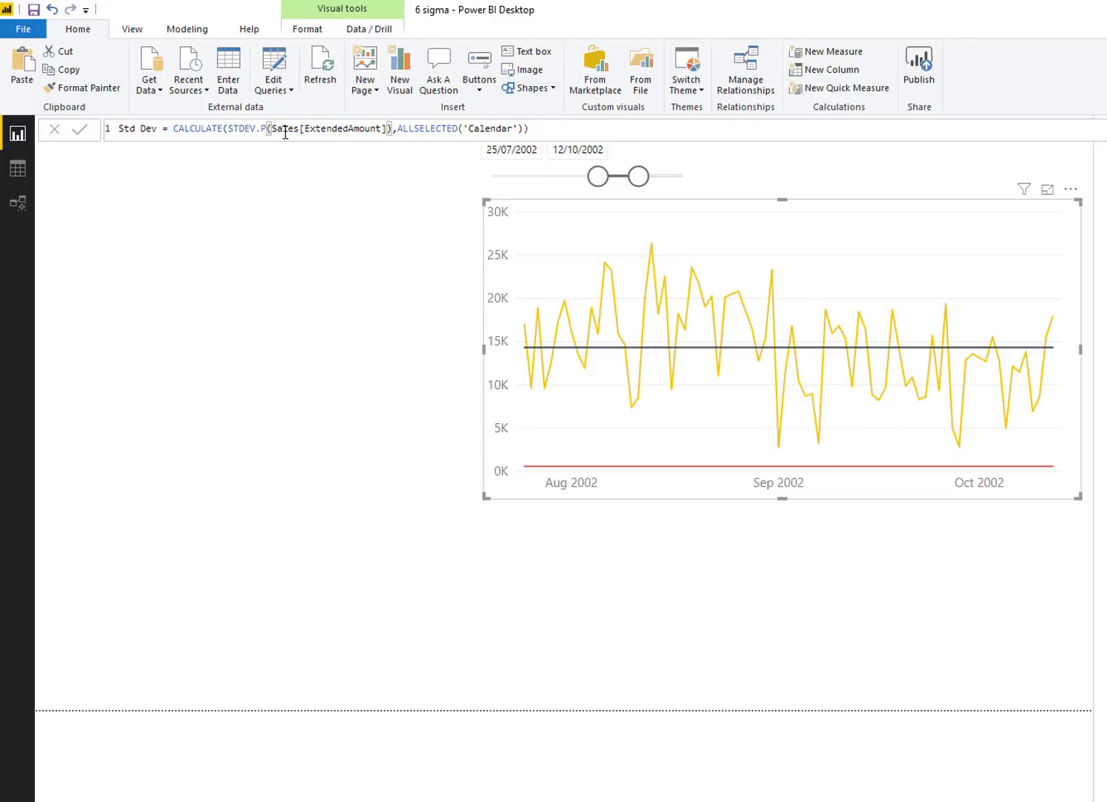
key(End)
click(257, 130)
text(X)
key(Escape)
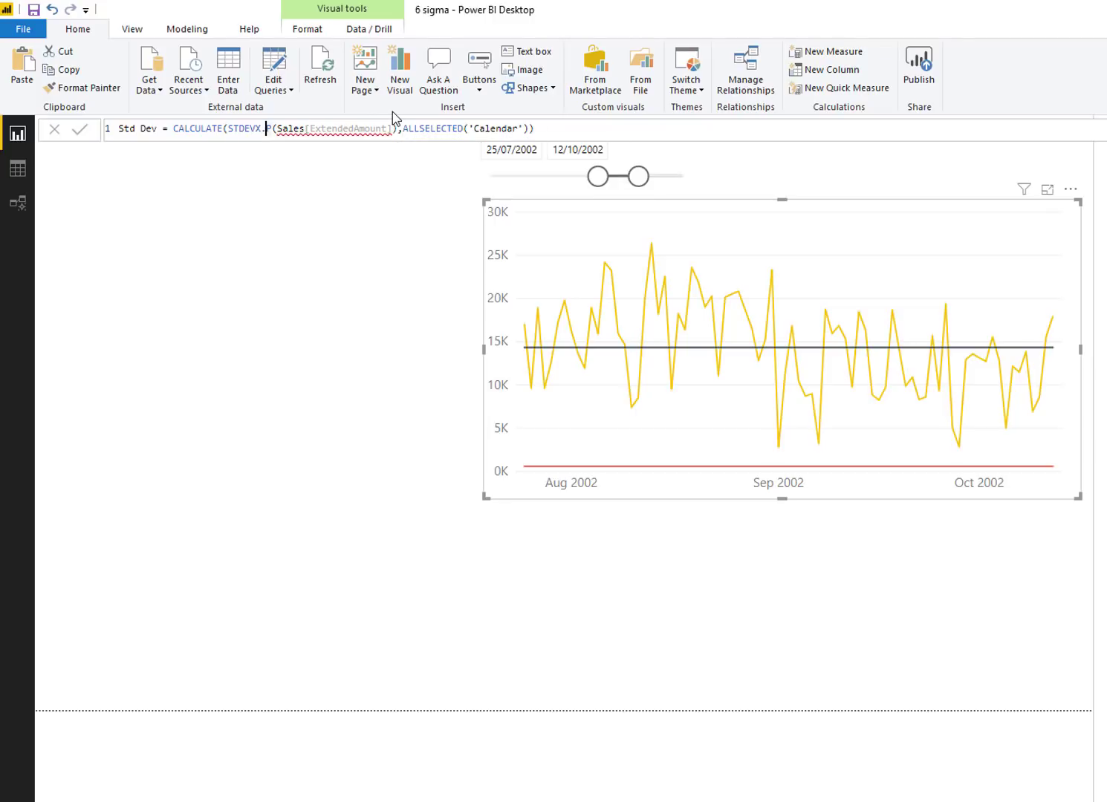
key(Right)
key(Right)
Set STDEVX.P's arguments to 'Calendar' and [Total Sales], then commit the Std Dev measure
text(cal)
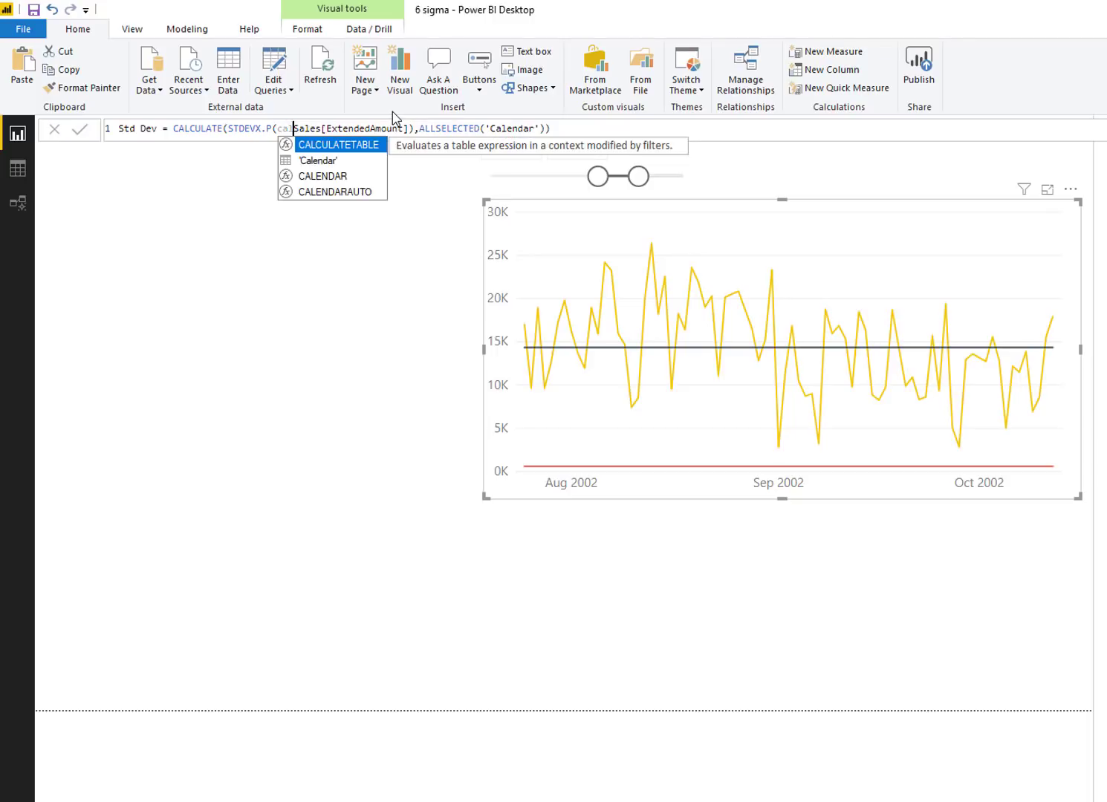
key(Down)
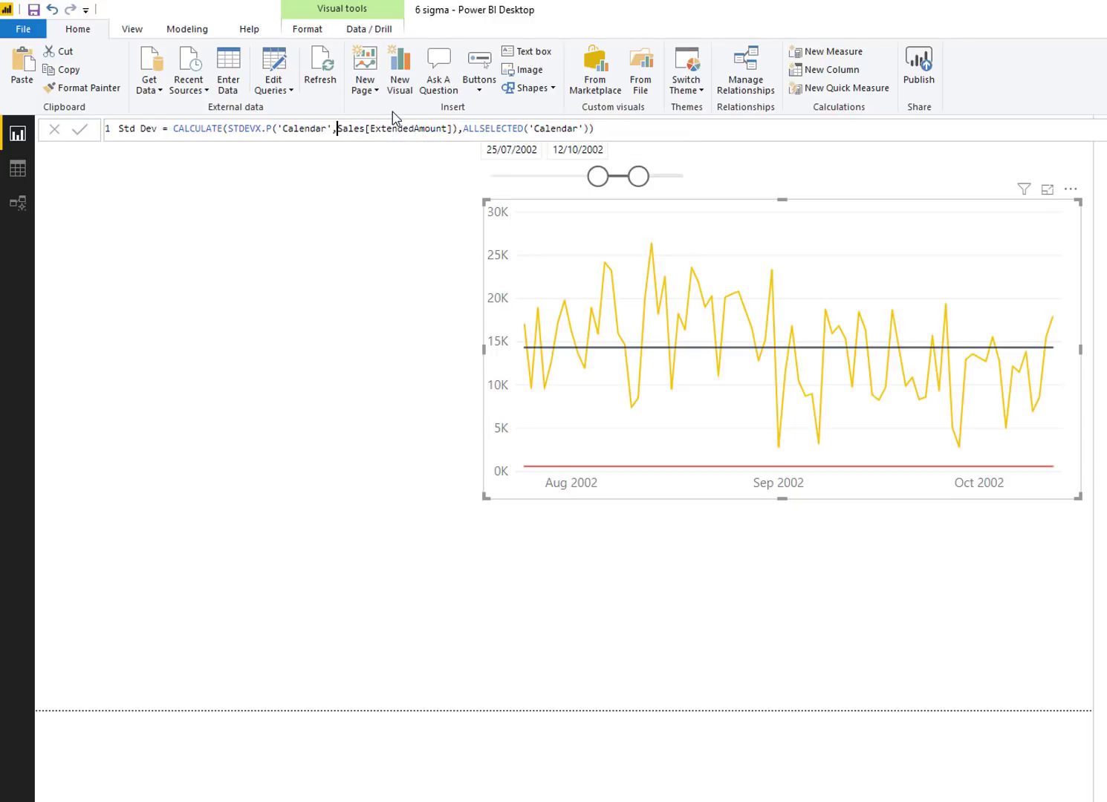
text(,)
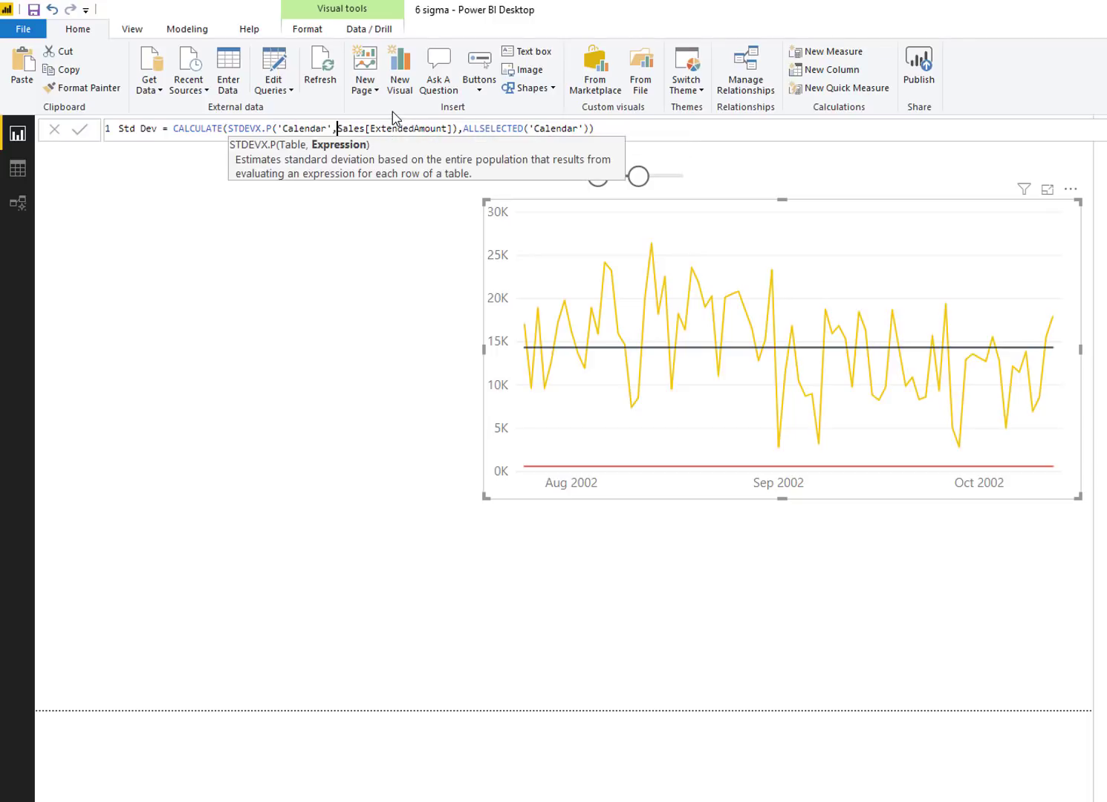
shift+click(448, 130)
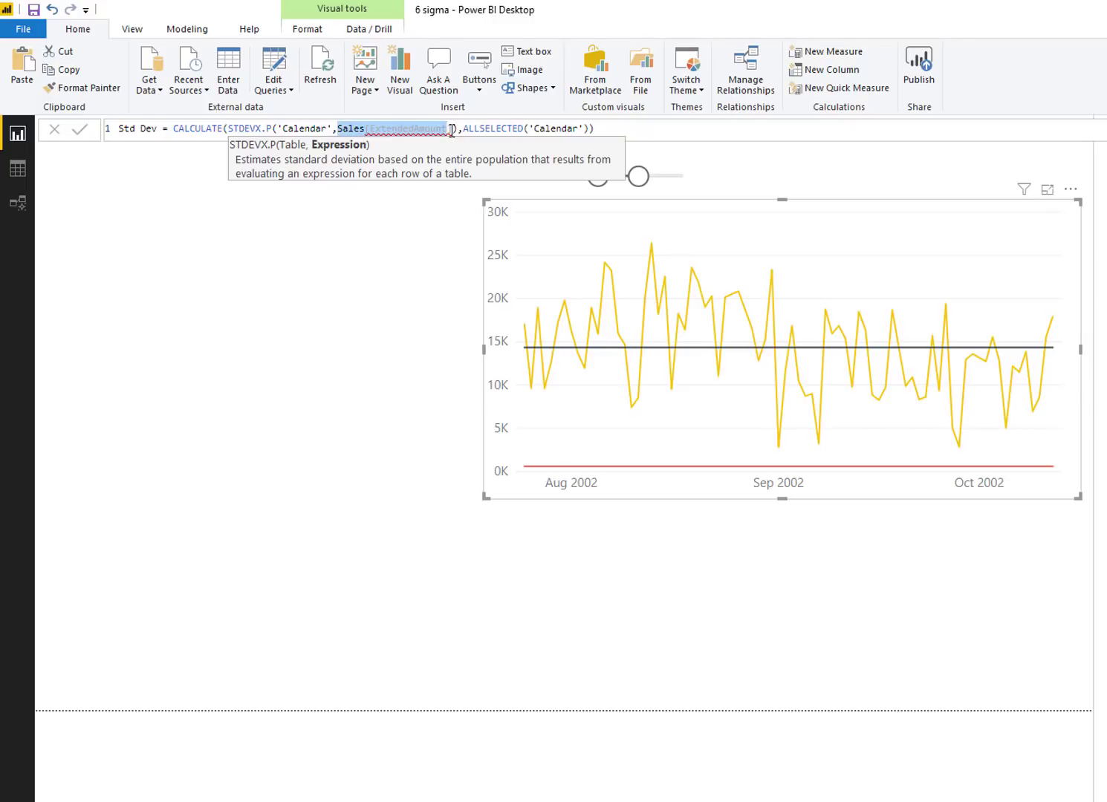
text([T)
key(Tab)
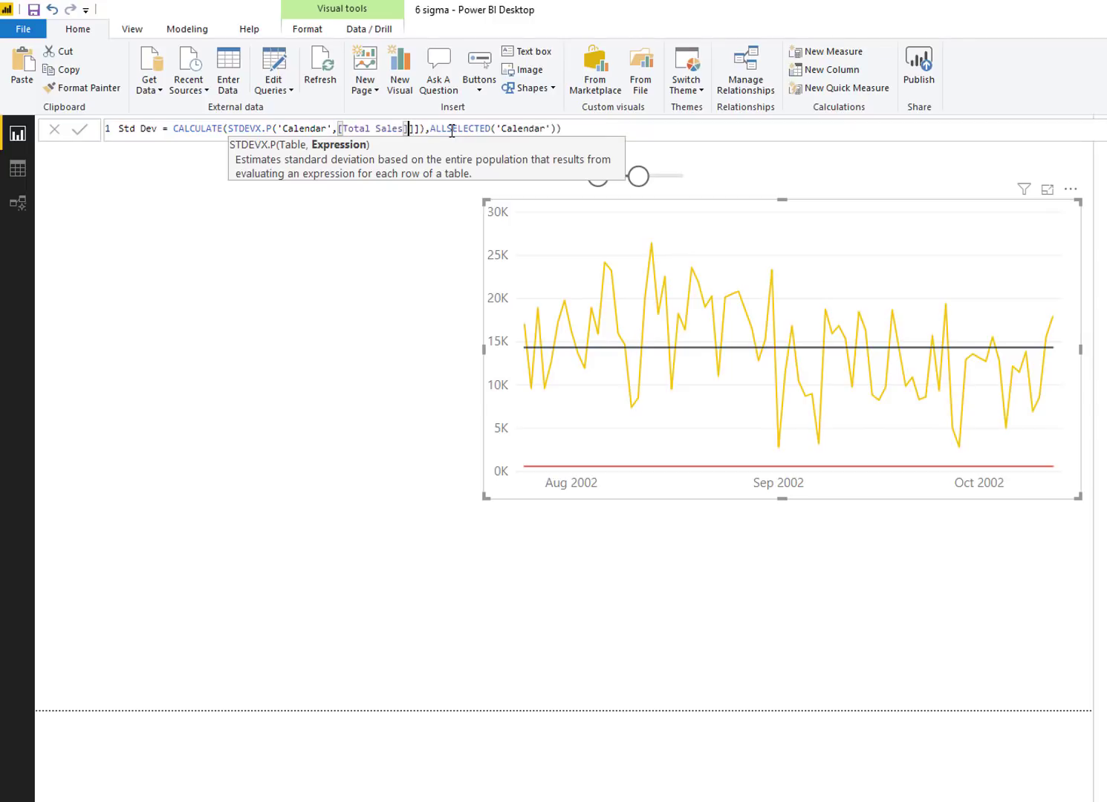
key(Delete)
key(Delete)
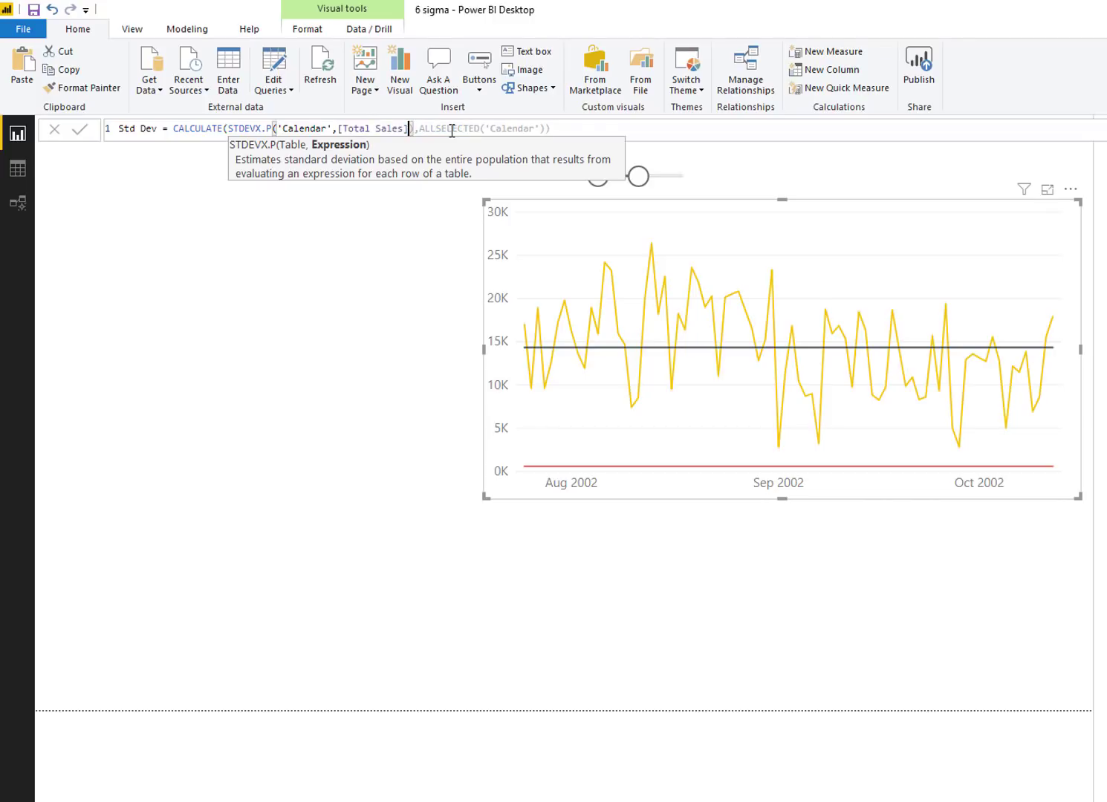
click(563, 130)
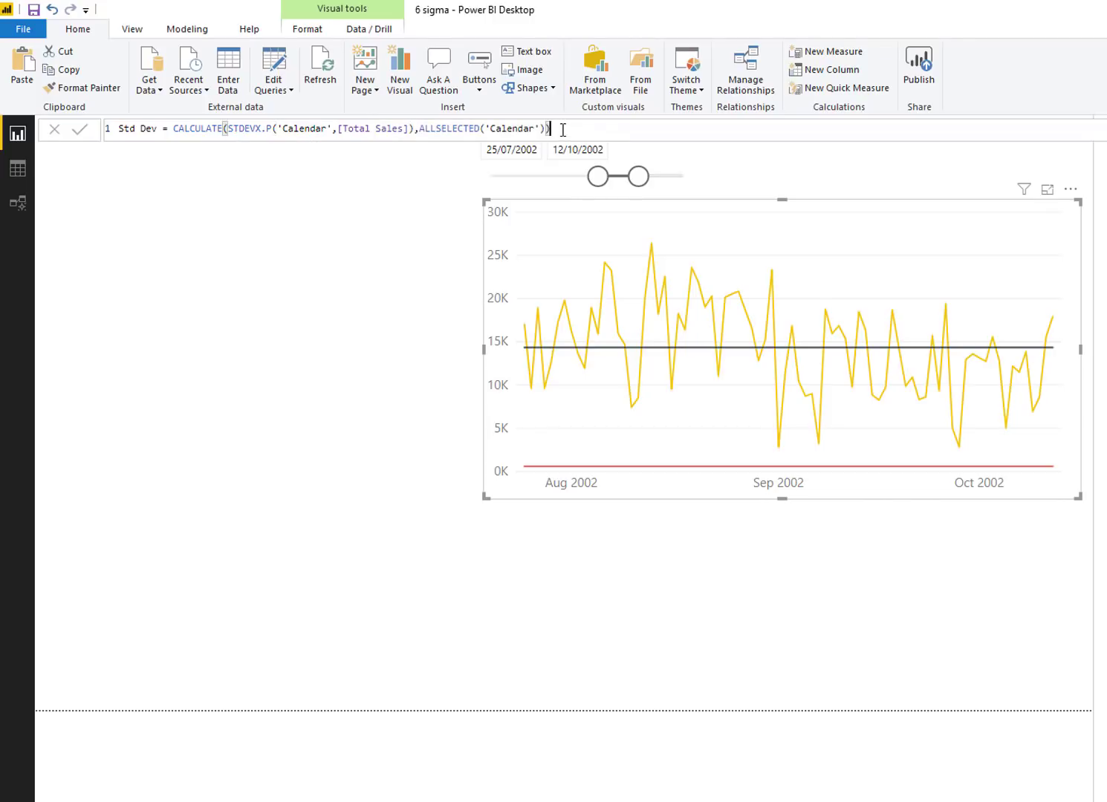
click(81, 132)
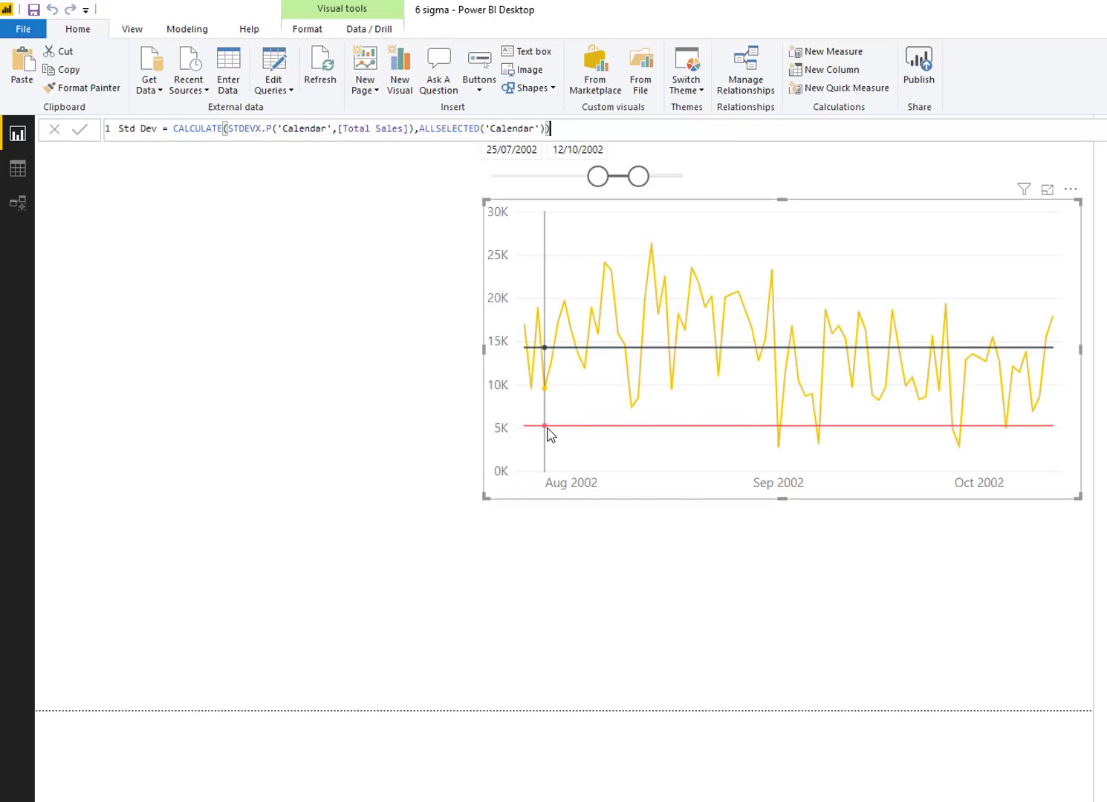
mouse_move(550, 434)
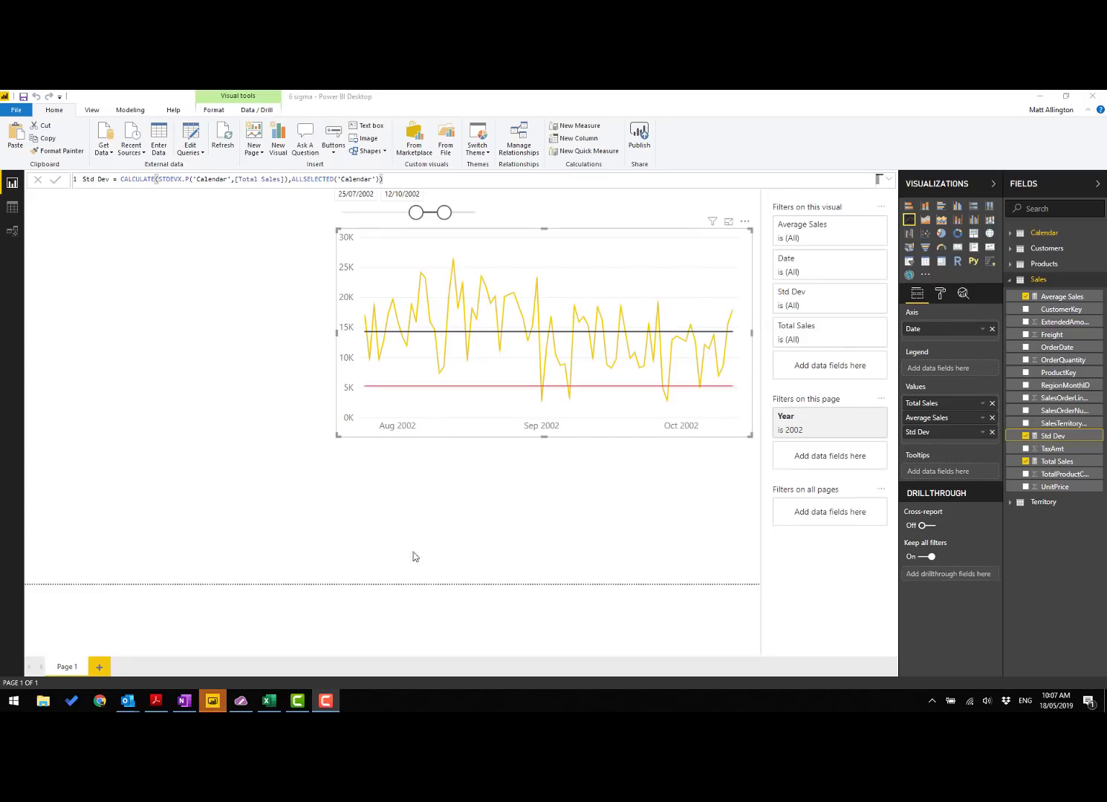
Remove Std Dev from the line chart's Values well
mouse_move(669, 388)
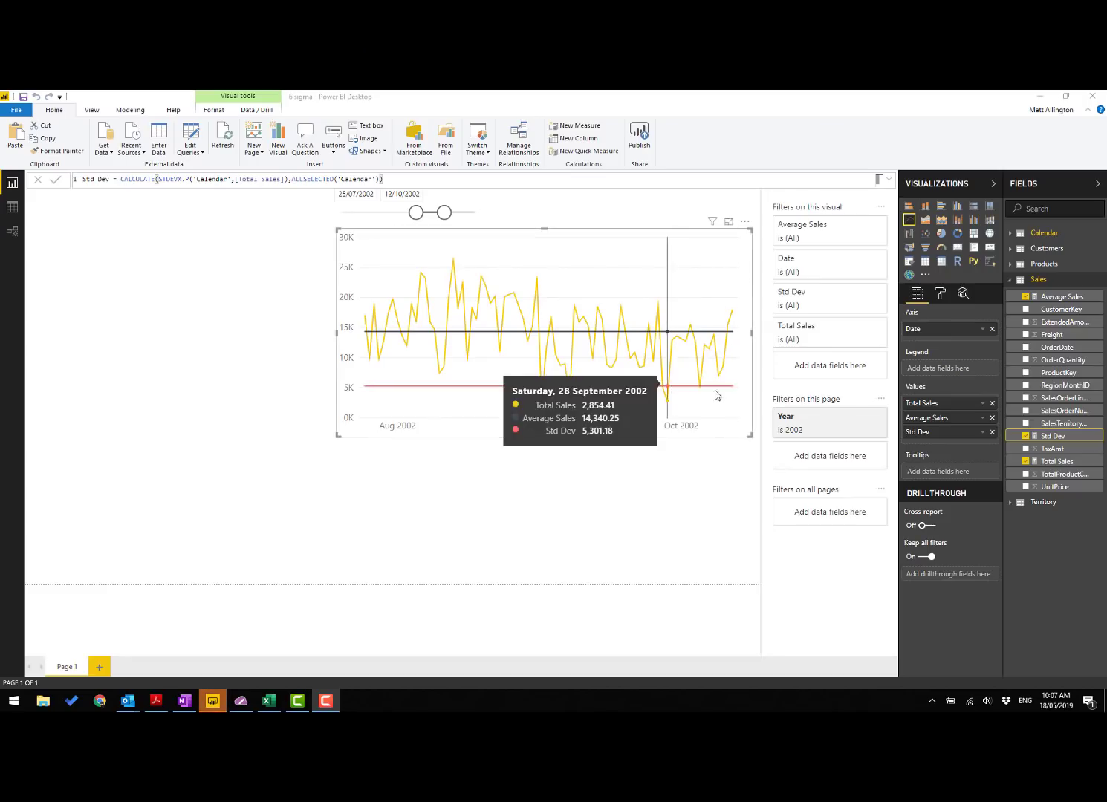
click(991, 432)
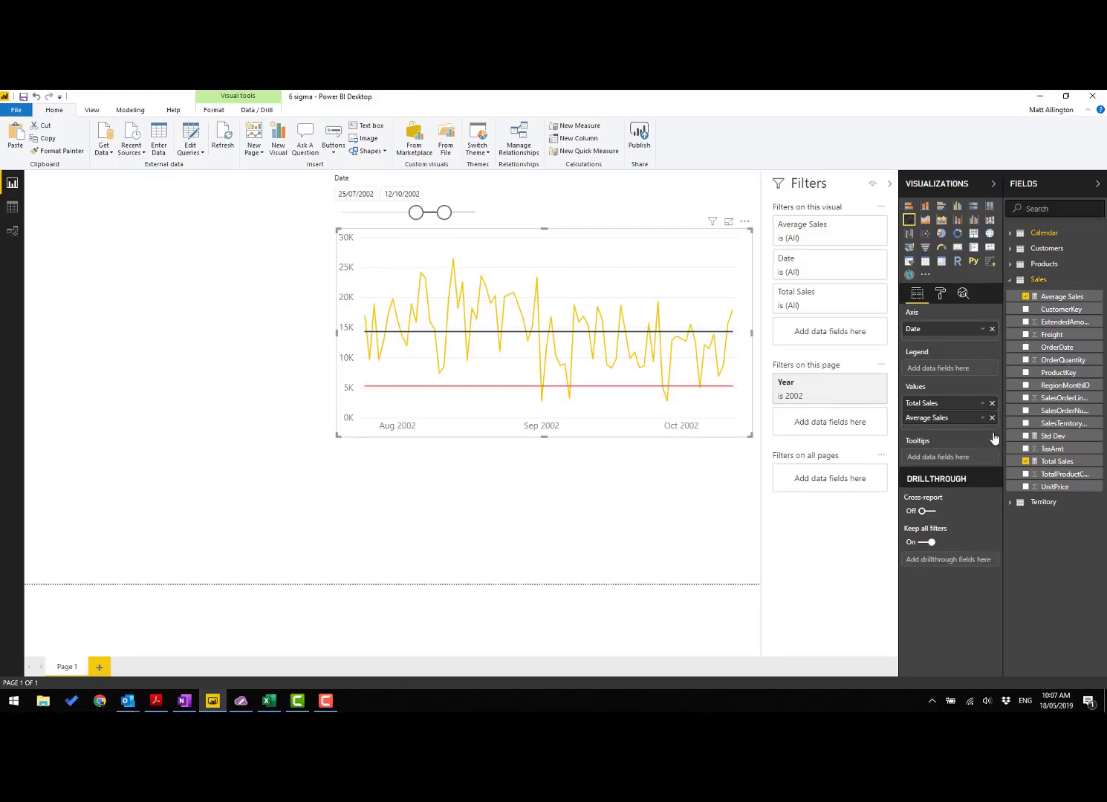
Create a new UCL measure in the Sales table as [Average Sales] + [Std Dev]
right_click(1050, 280)
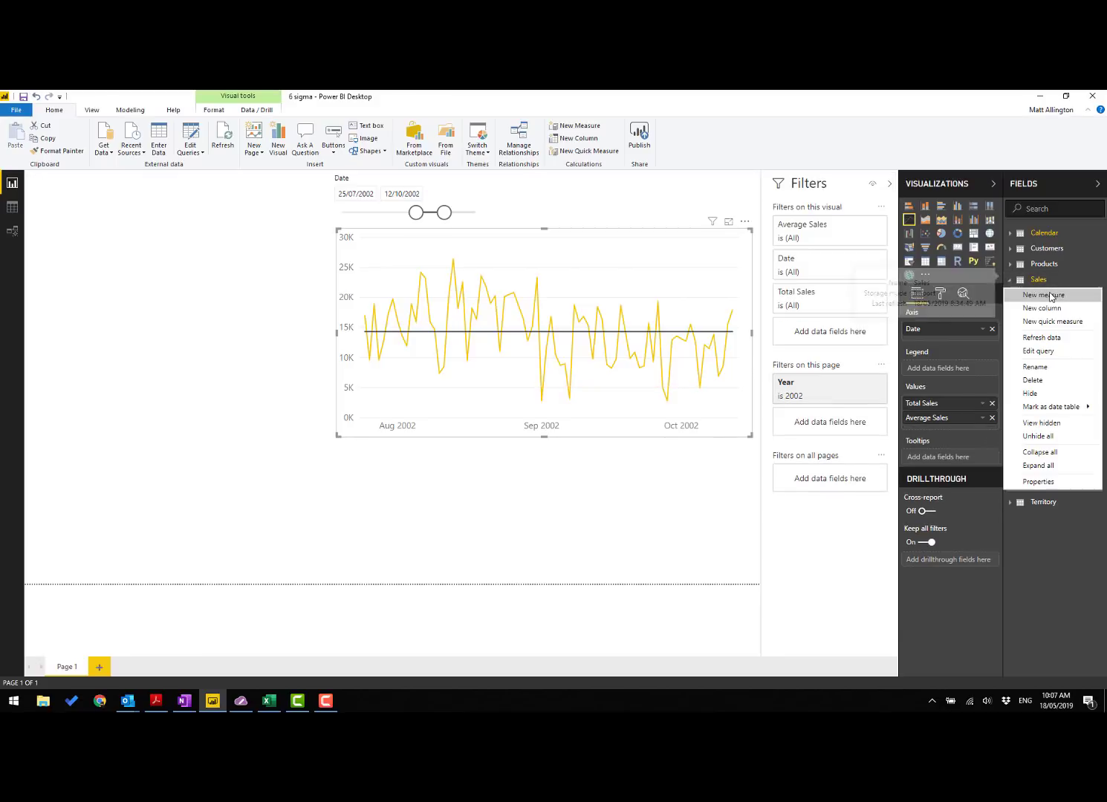
click(1043, 296)
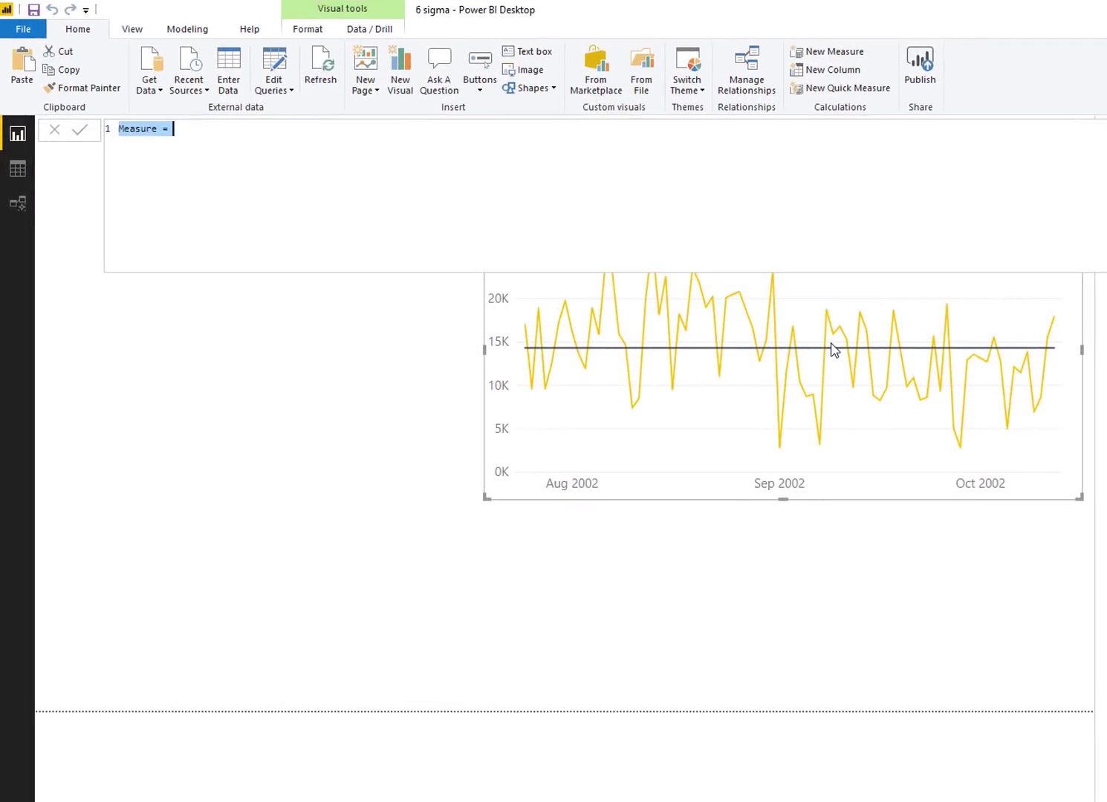
text(UCL)
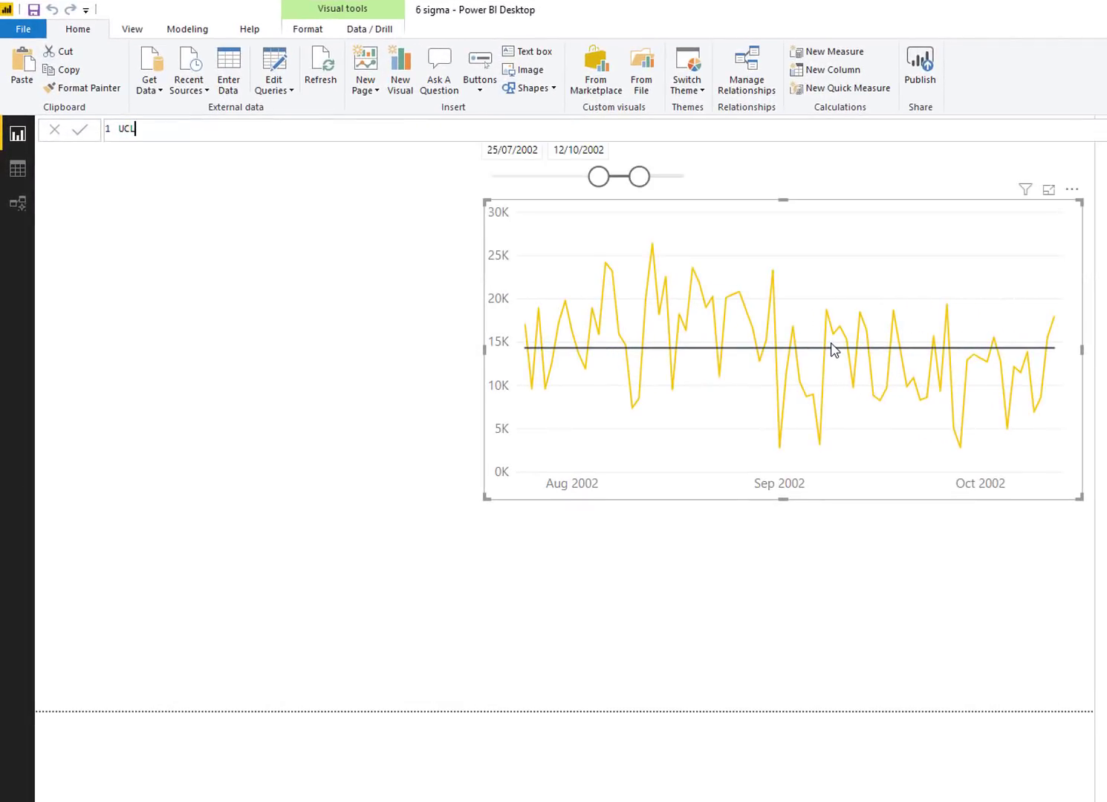
text( = av)
key(Down)
key(Tab)
text(+ st)
key(Tab)
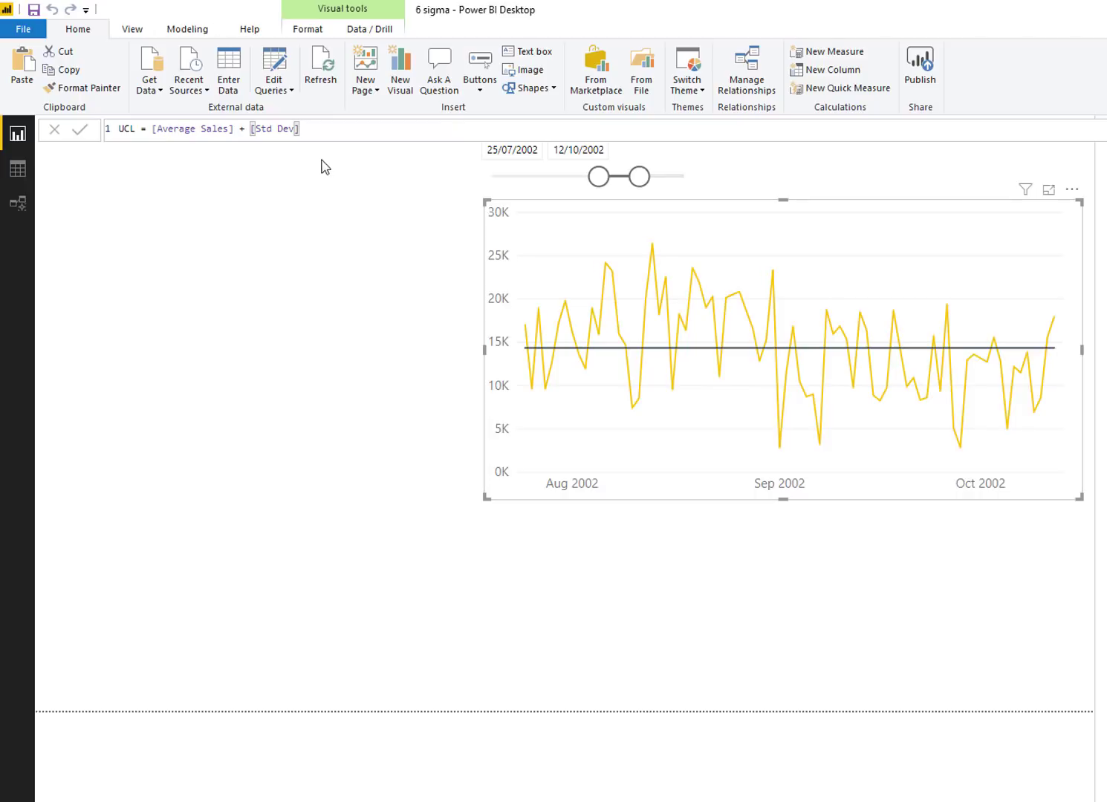
Commit the UCL formula unchanged and plot UCL on the chart as a red line near 20K
click(253, 133)
text(2*)
key(BackSpace)
key(BackSpace)
key(BackSpace)
key(BackSpace)
click(80, 132)
drag(1106, 428, 899, 341)
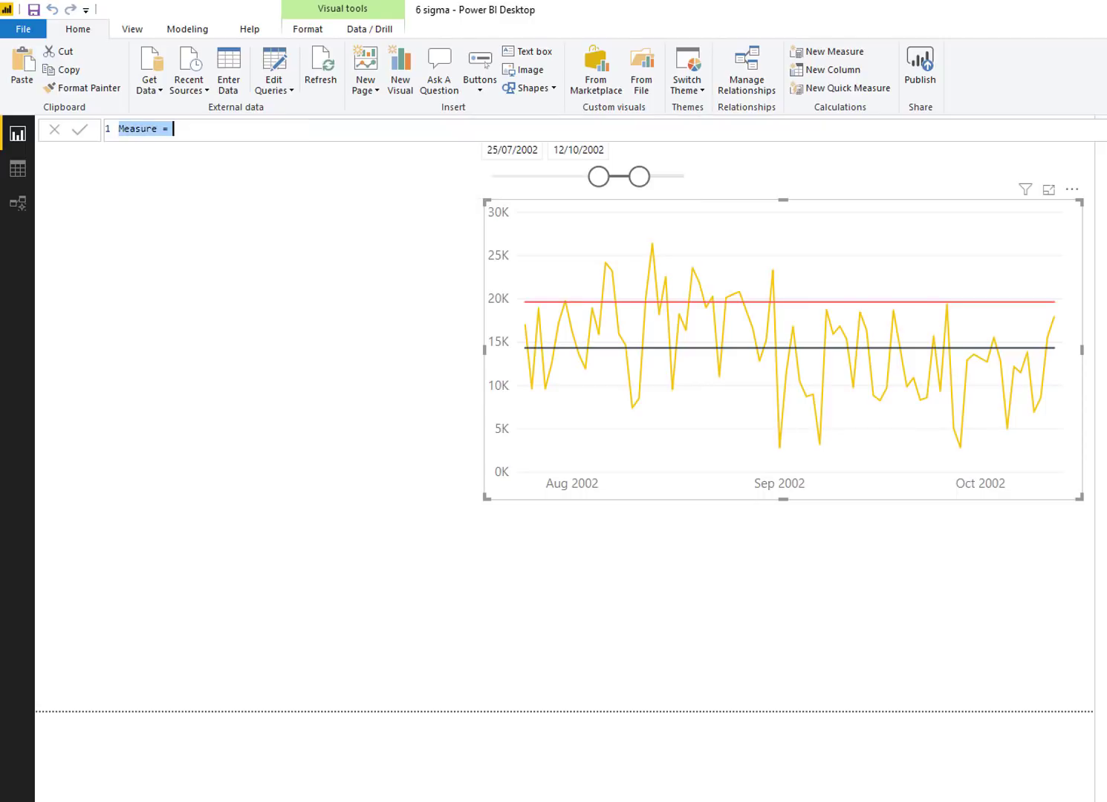
Create the LCL measure as [Average Sales] - [Std Dev]
text(LCL = ave)
key(Down)
key(Tab)
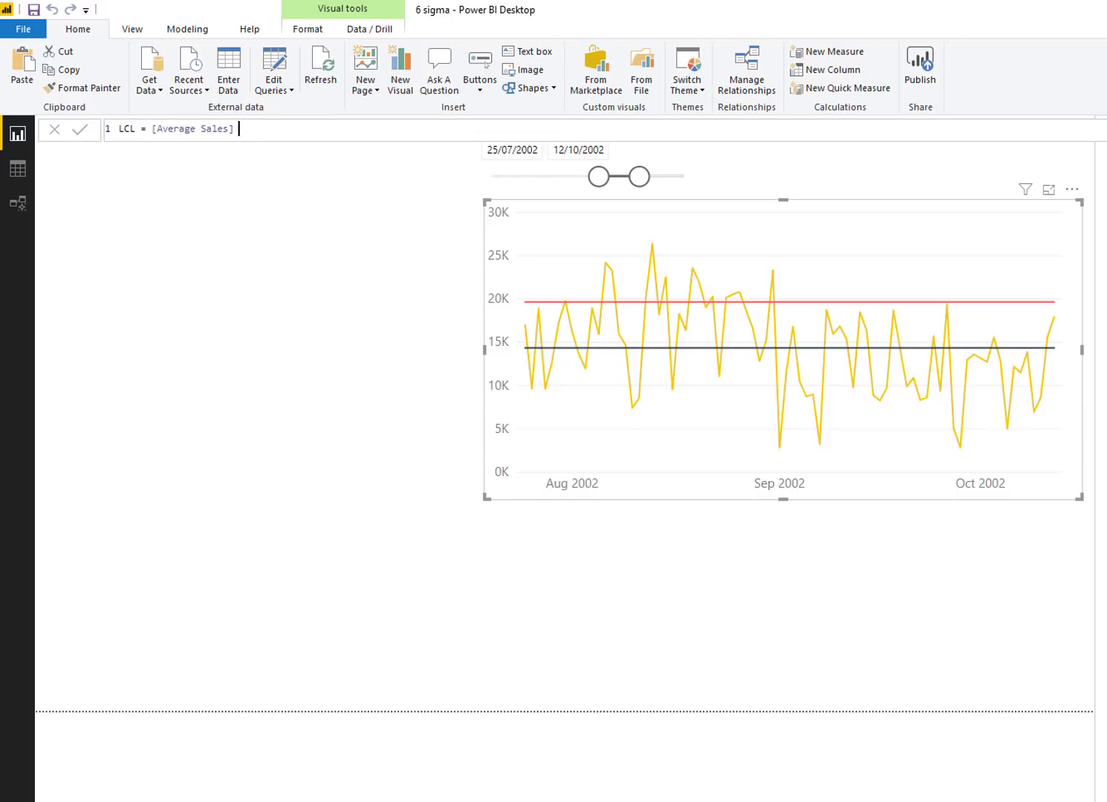
text(- std)
key(Tab)
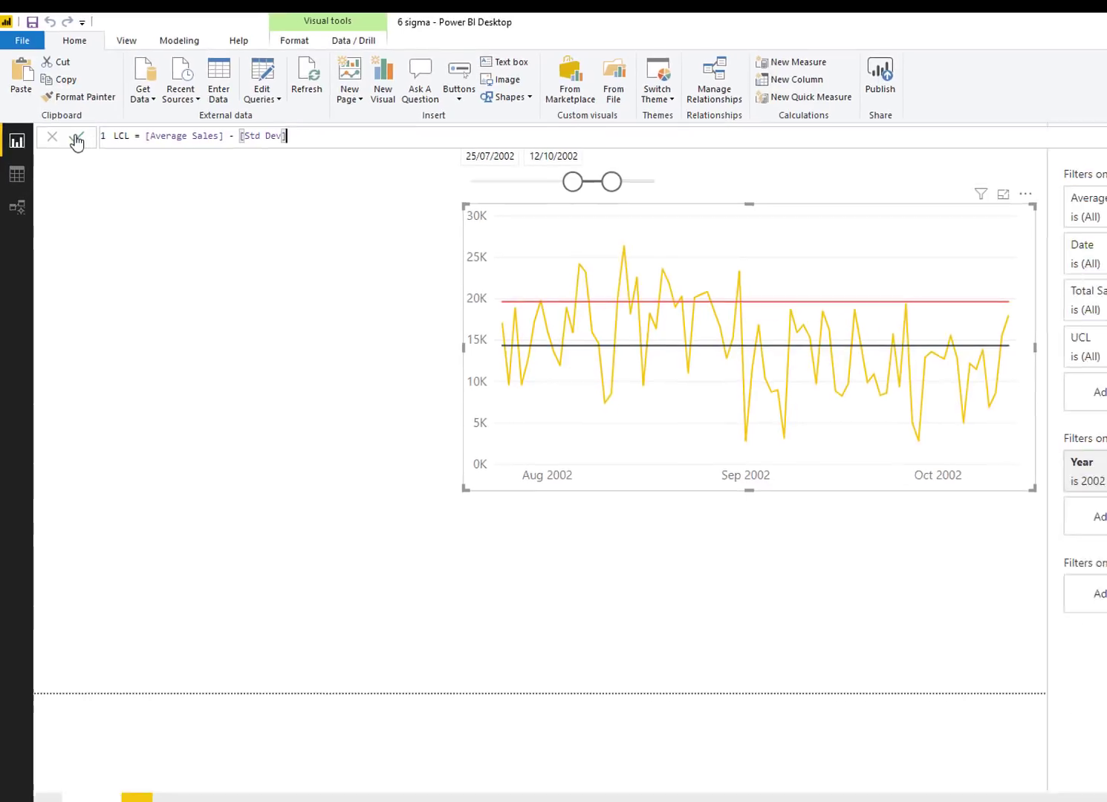
click(77, 138)
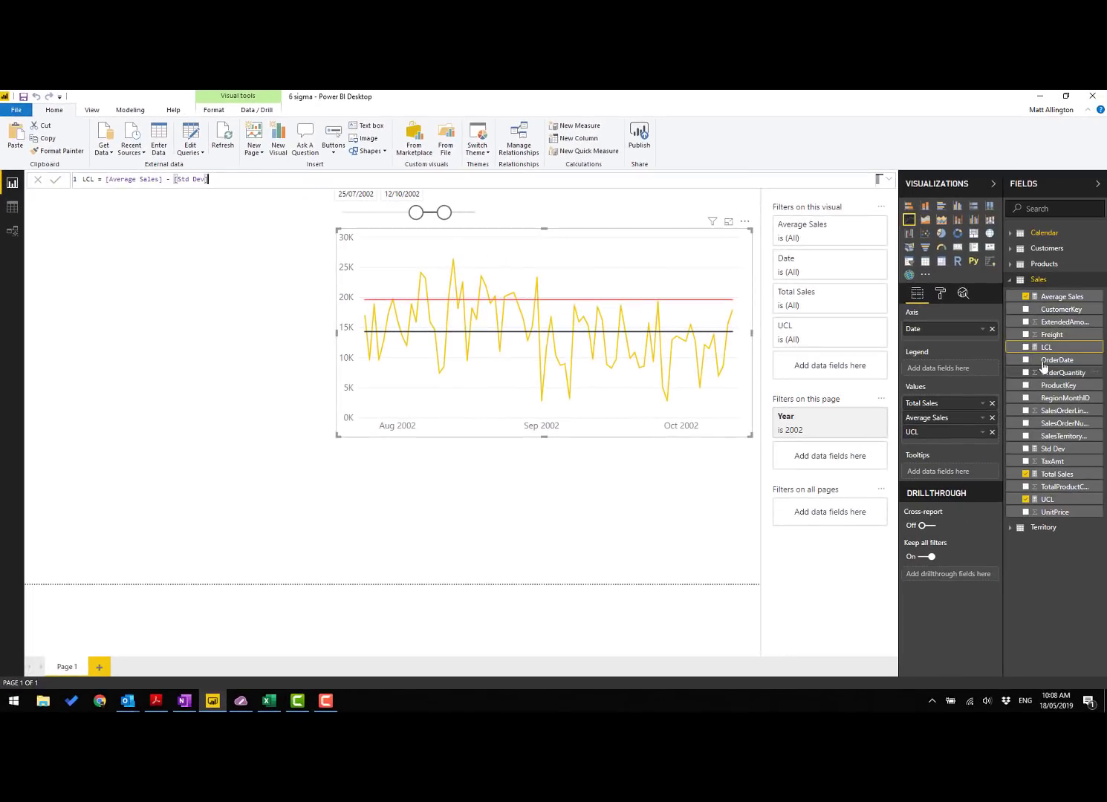
Add LCL to the chart and set its line colour to purple under Data colors
drag(933, 356, 590, 388)
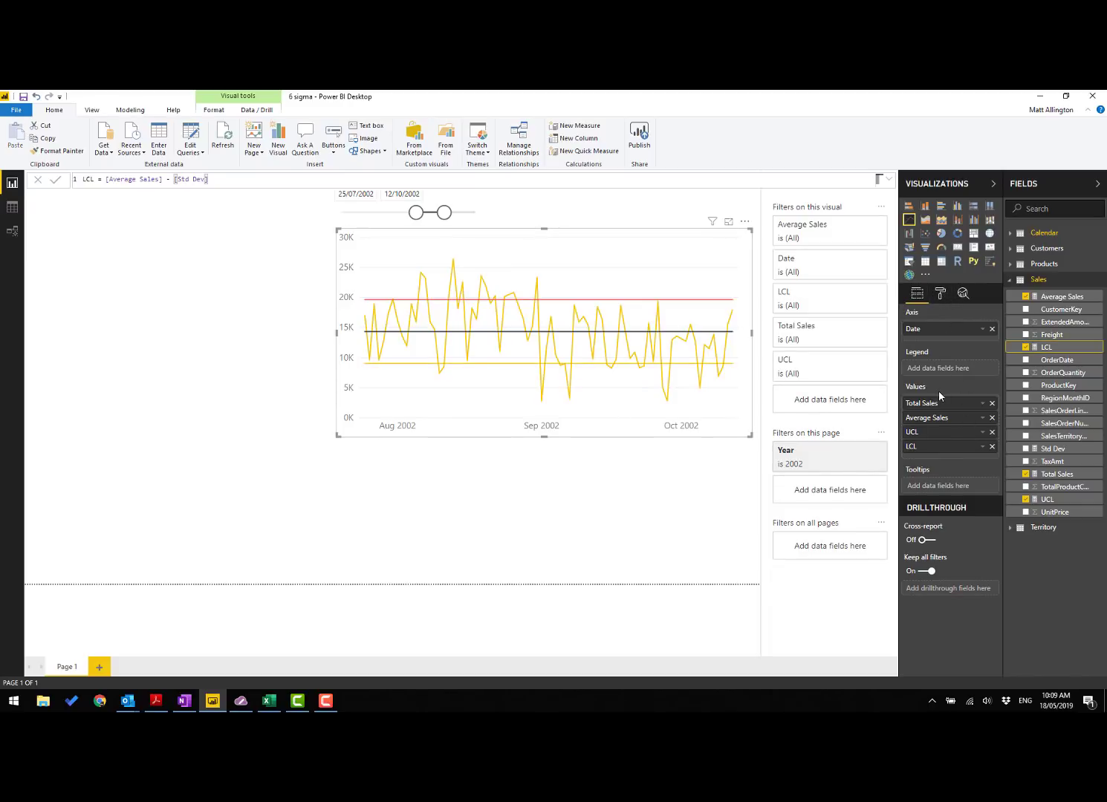
click(940, 294)
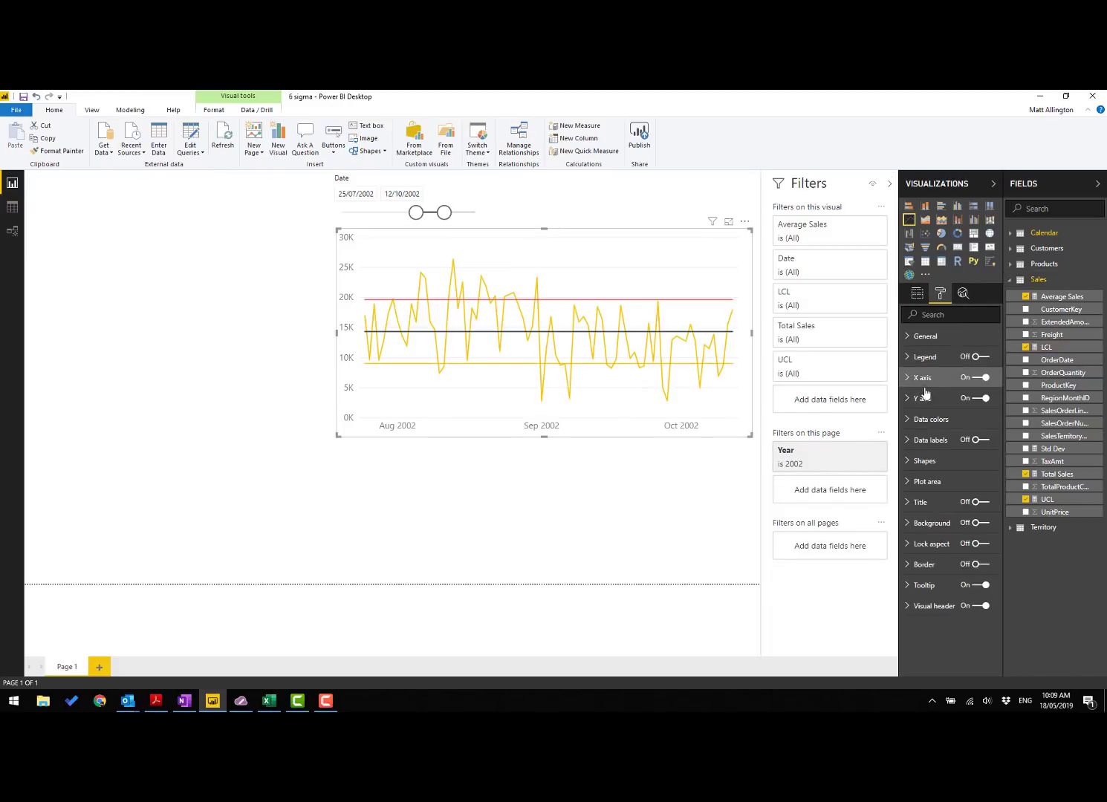
click(928, 419)
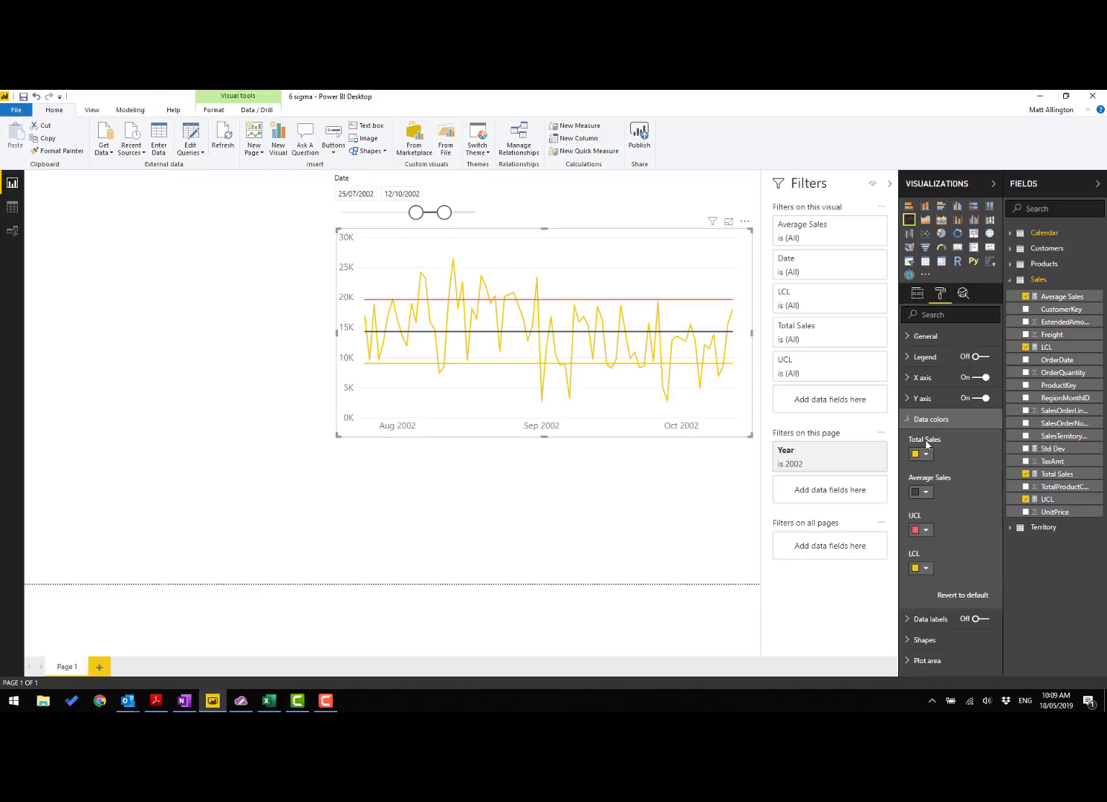
click(921, 567)
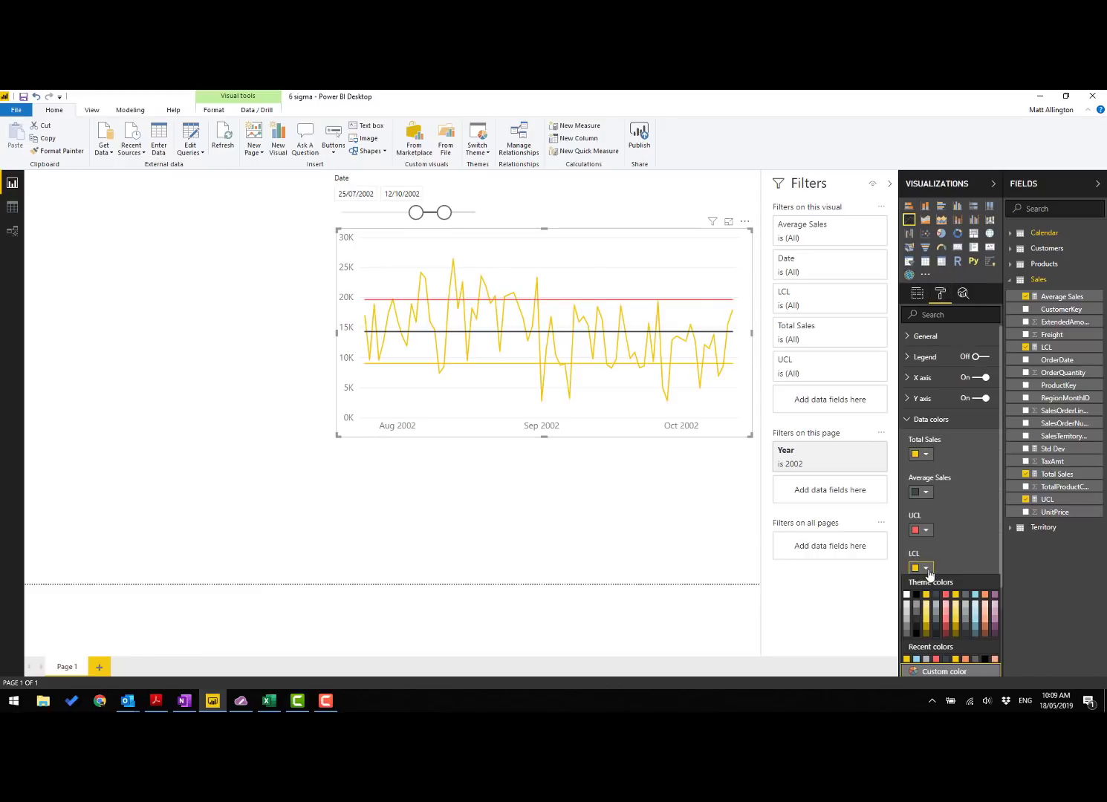
click(994, 595)
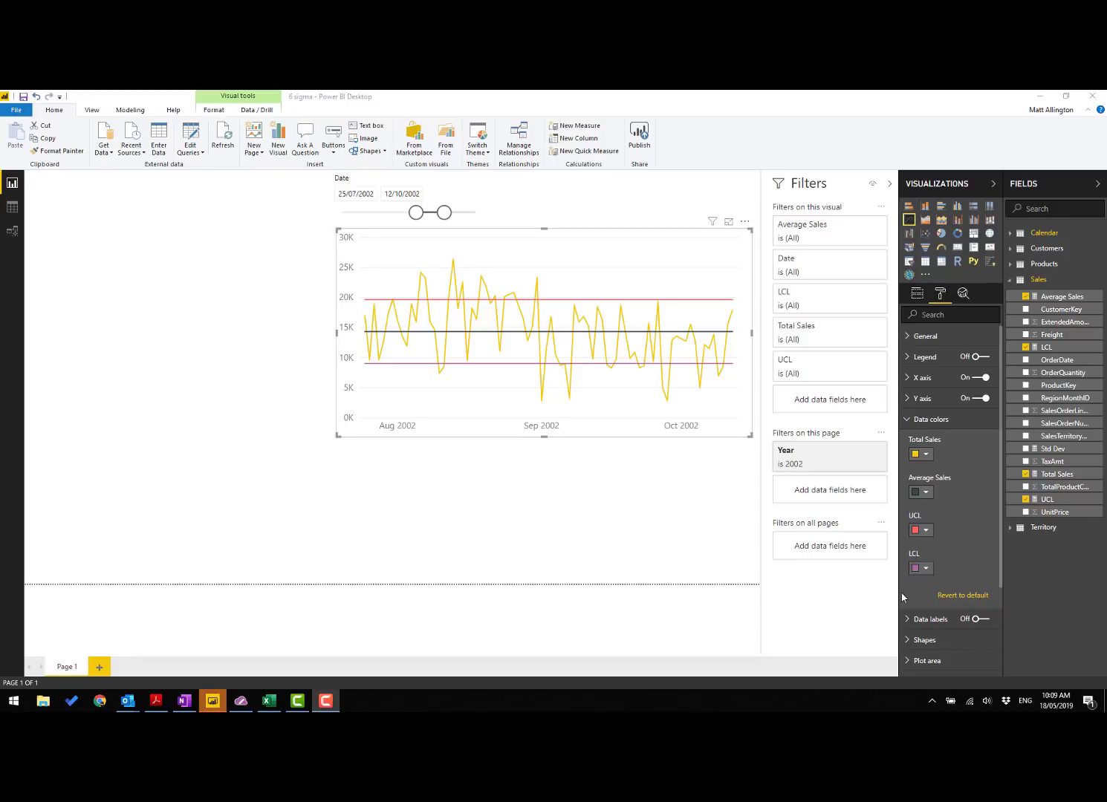
click(728, 256)
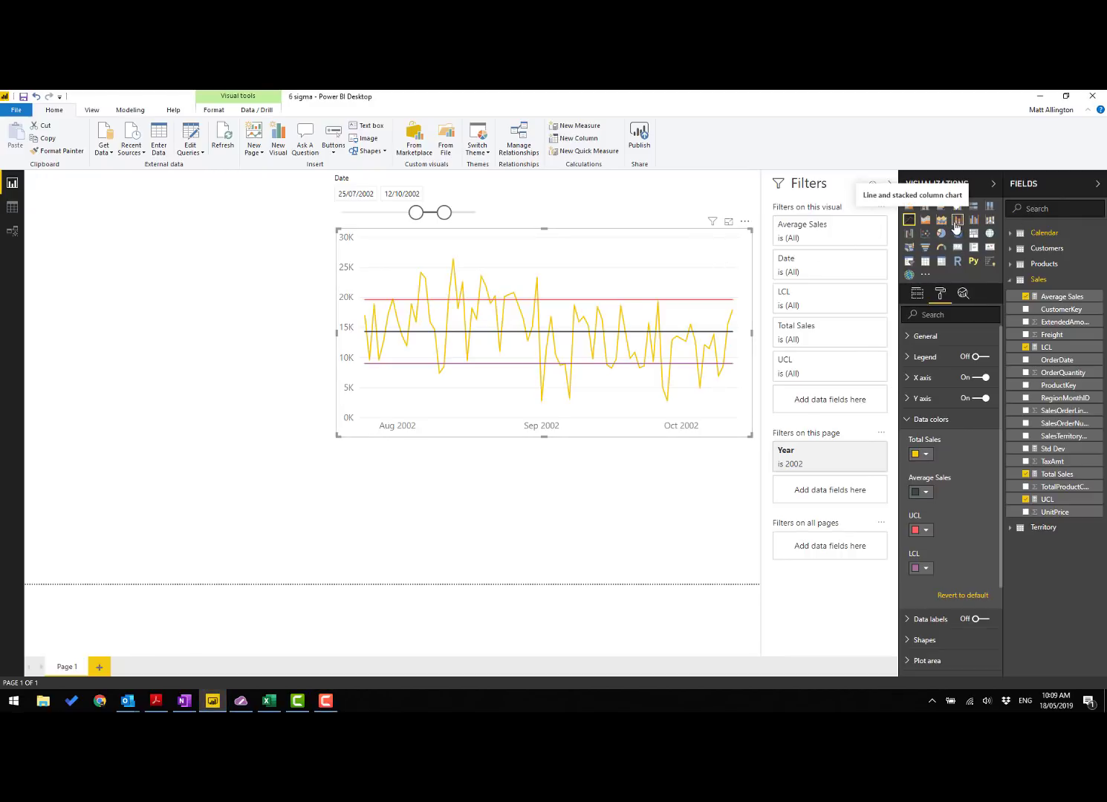
Make it a line and stacked column chart with UCL and LCL as lines and Average Sales black
click(956, 226)
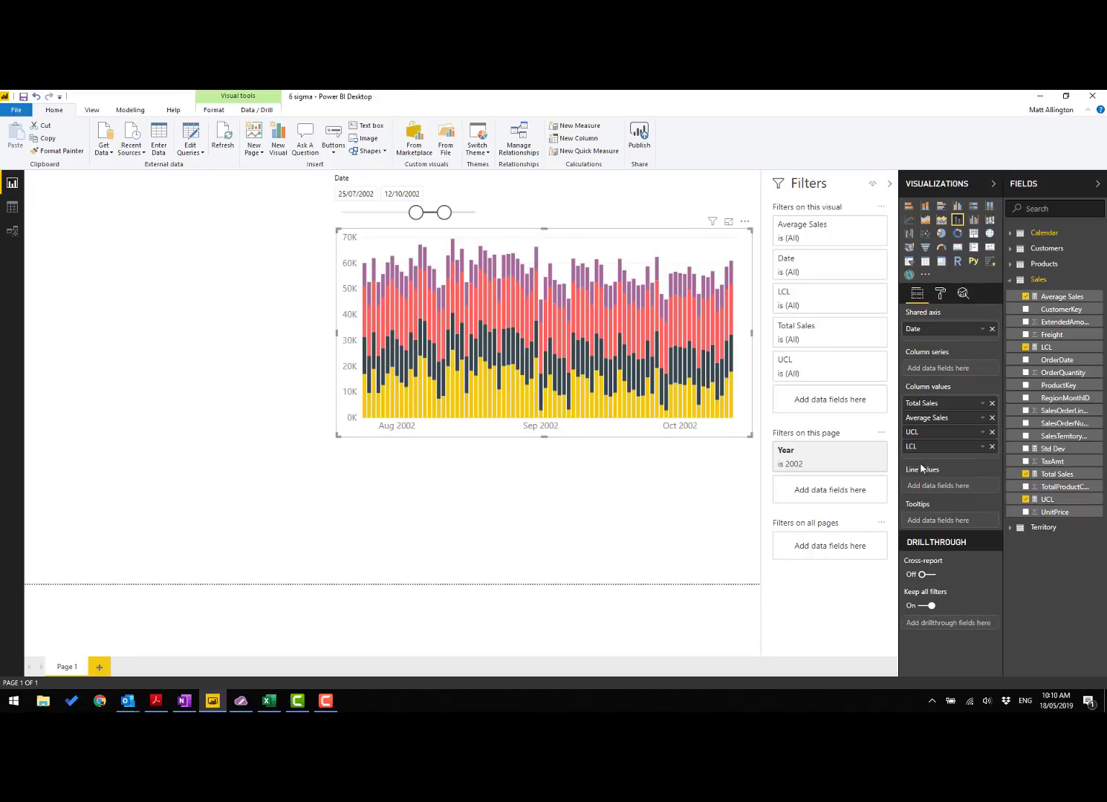
drag(933, 447, 937, 484)
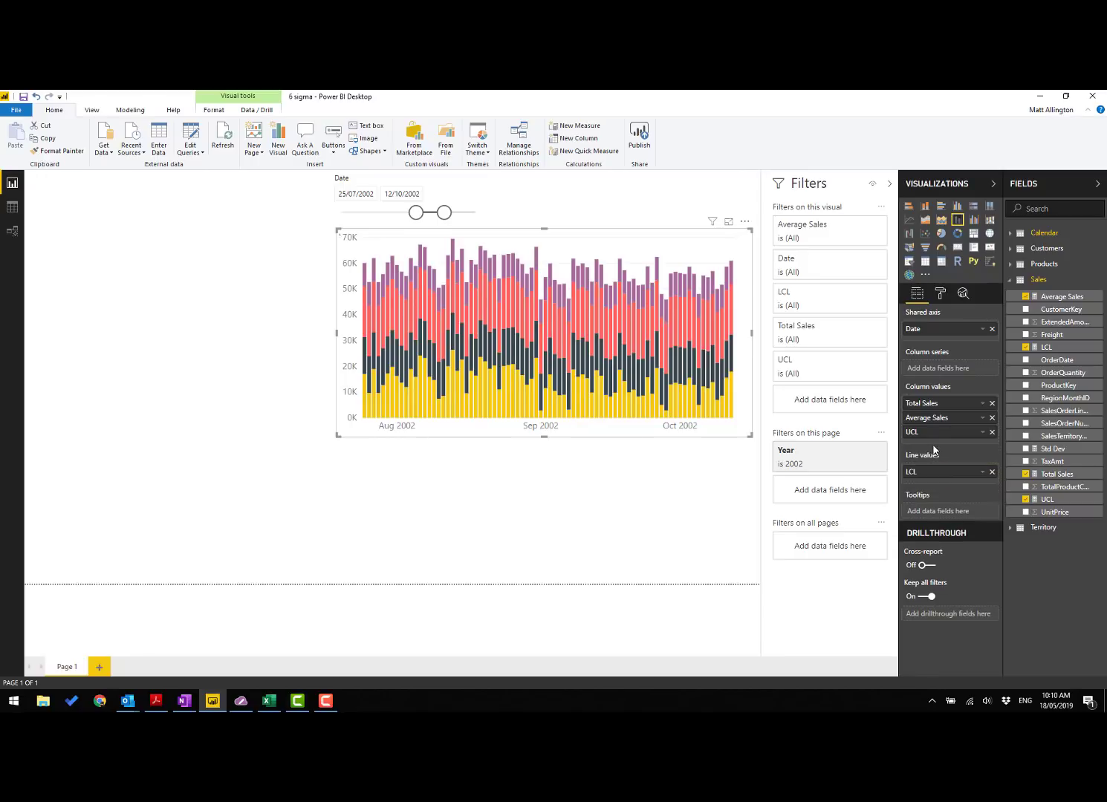
drag(932, 432, 942, 474)
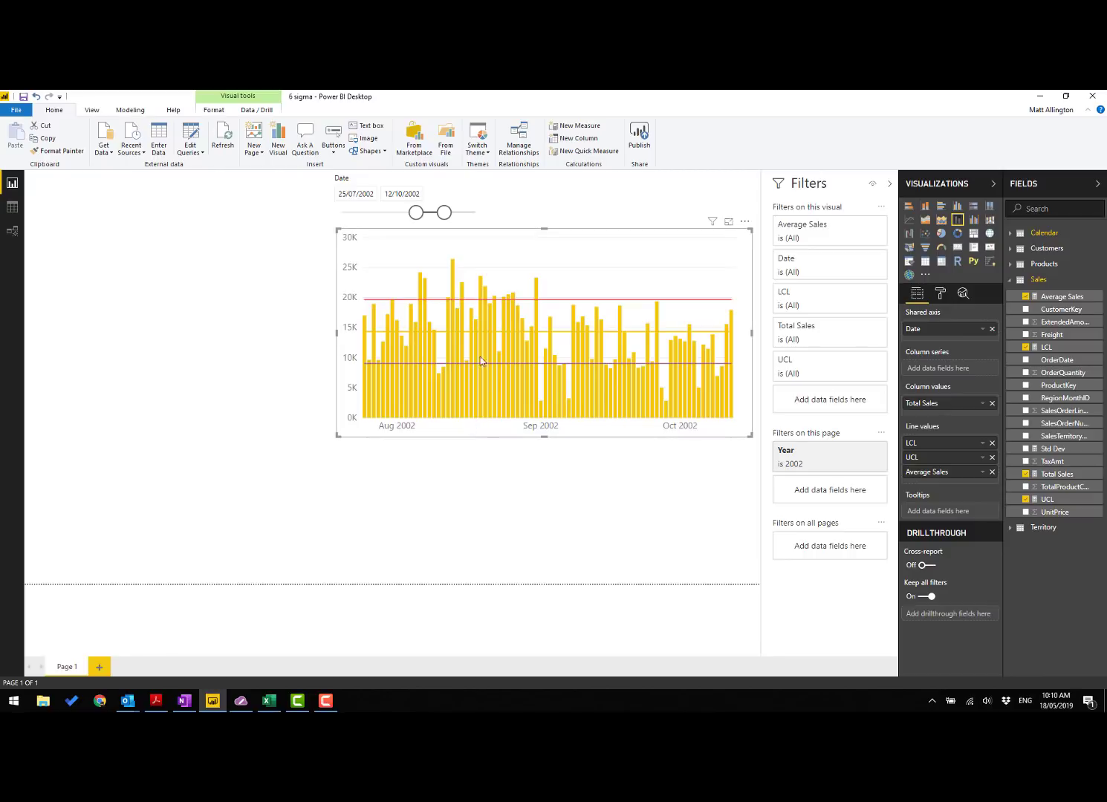
click(944, 294)
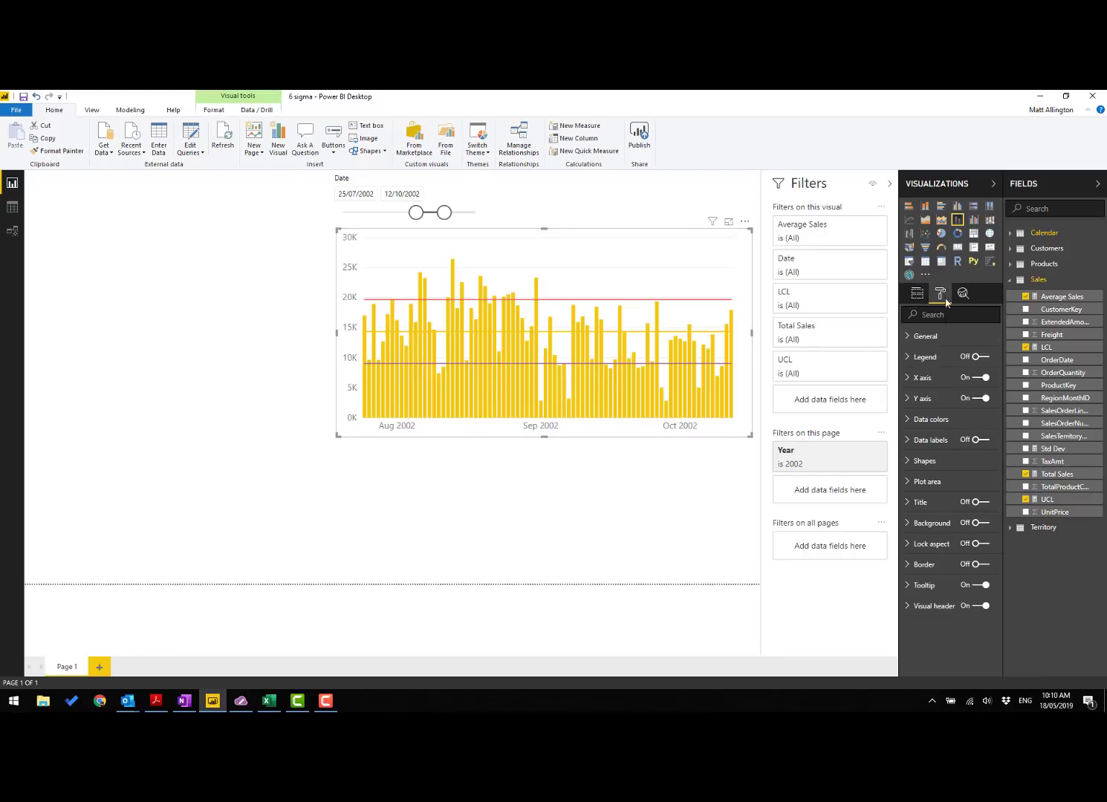
click(933, 418)
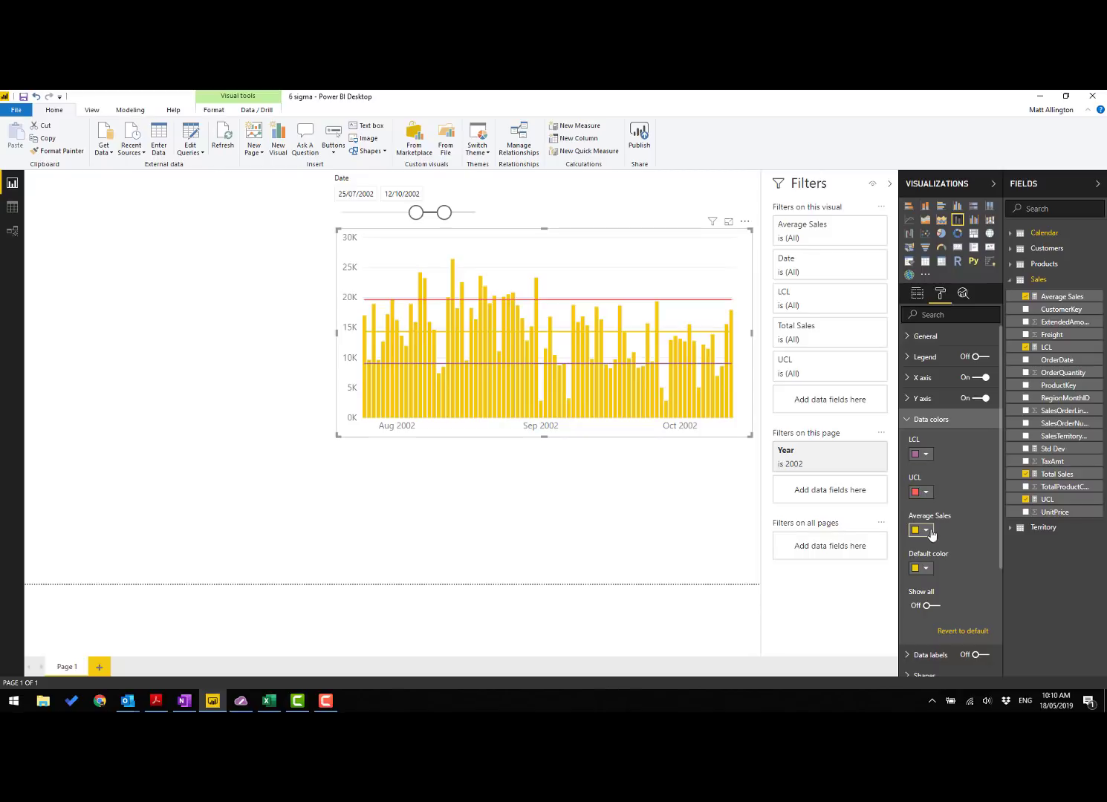
click(928, 530)
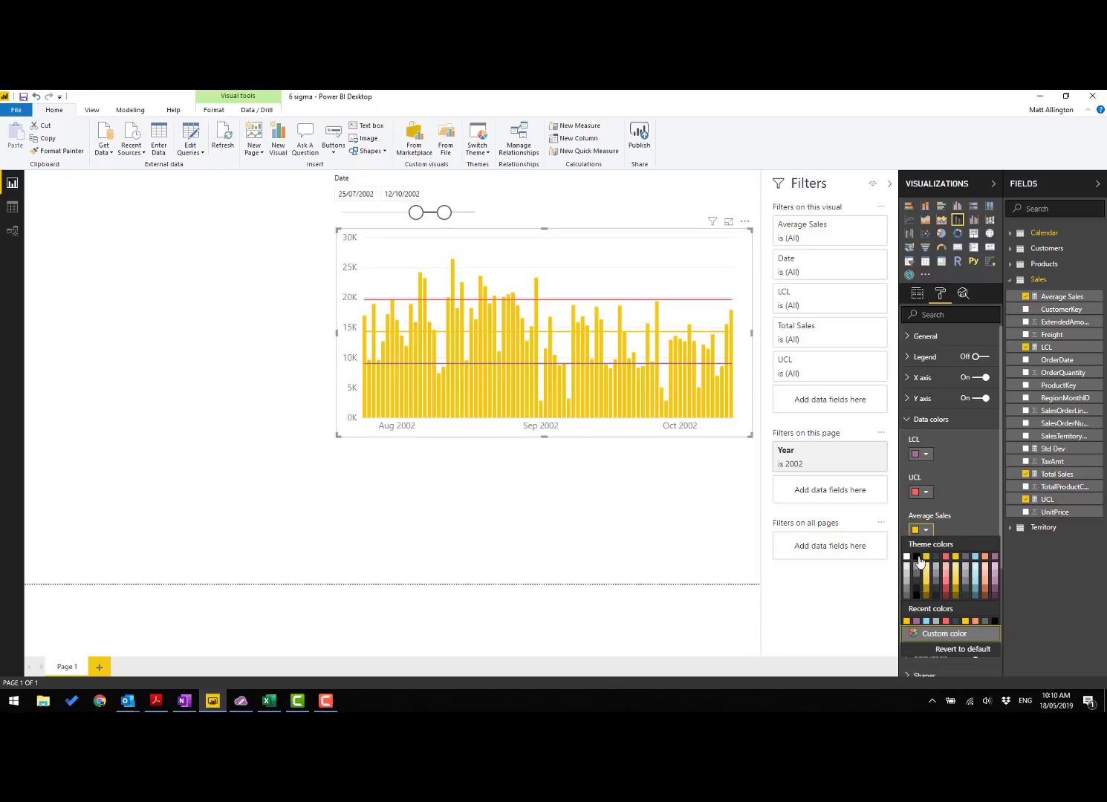
click(919, 562)
click(908, 420)
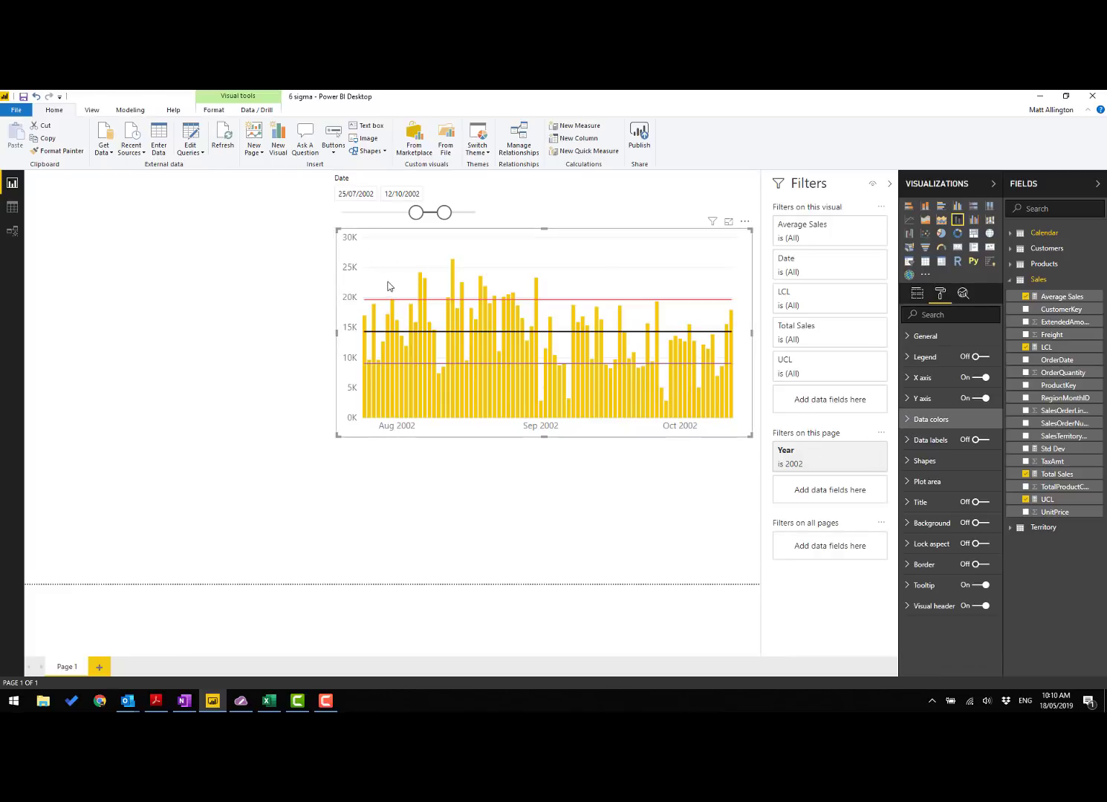
Make the control chart wider and shorter, nudging it slightly down the page
drag(336, 235, 327, 230)
key(Escape)
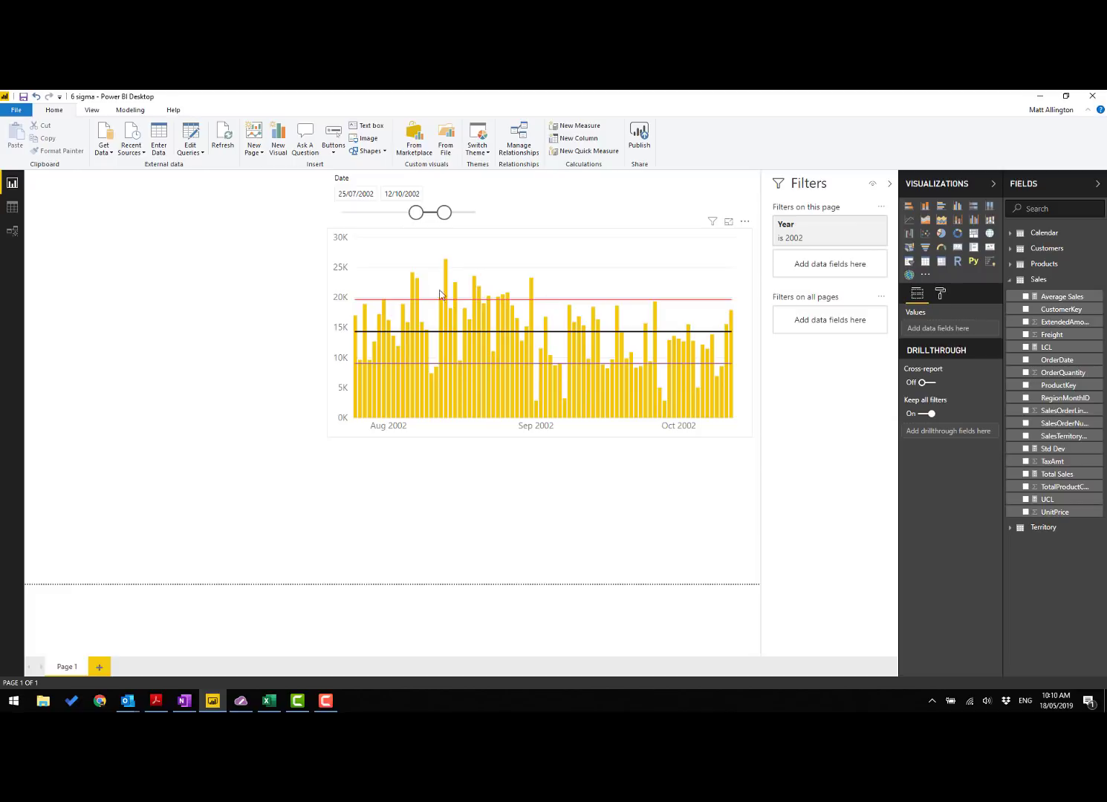
click(594, 237)
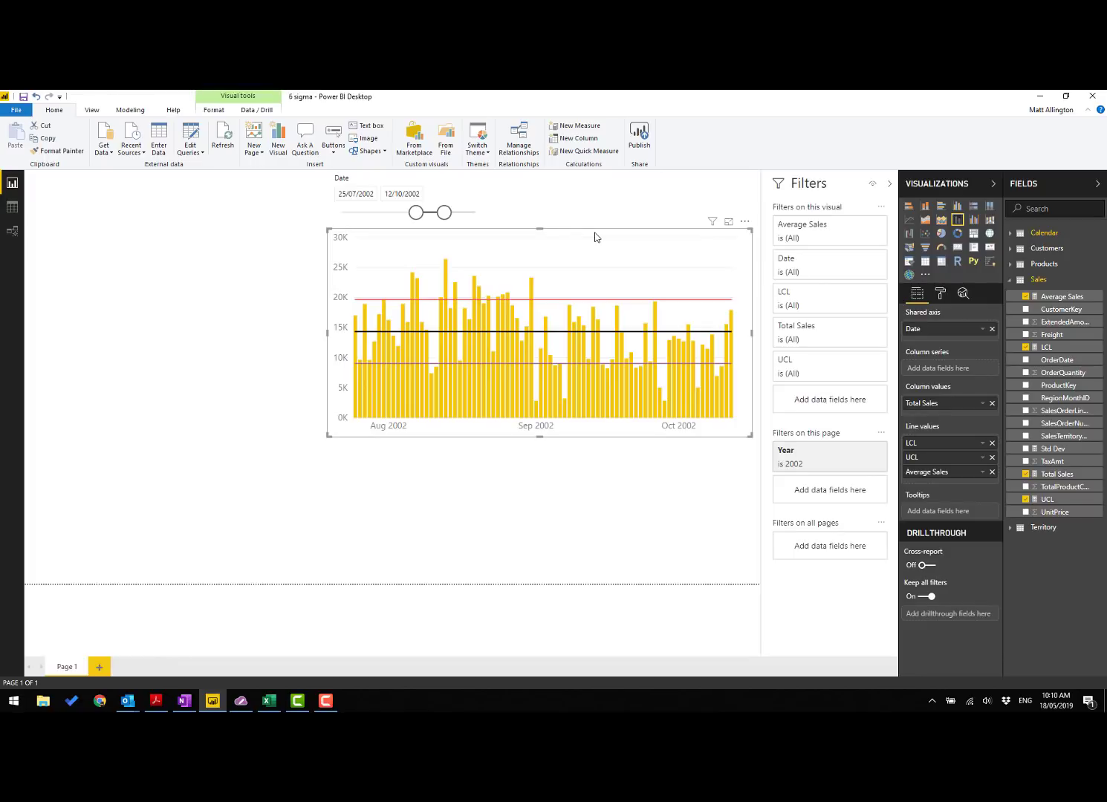
drag(749, 436, 758, 423)
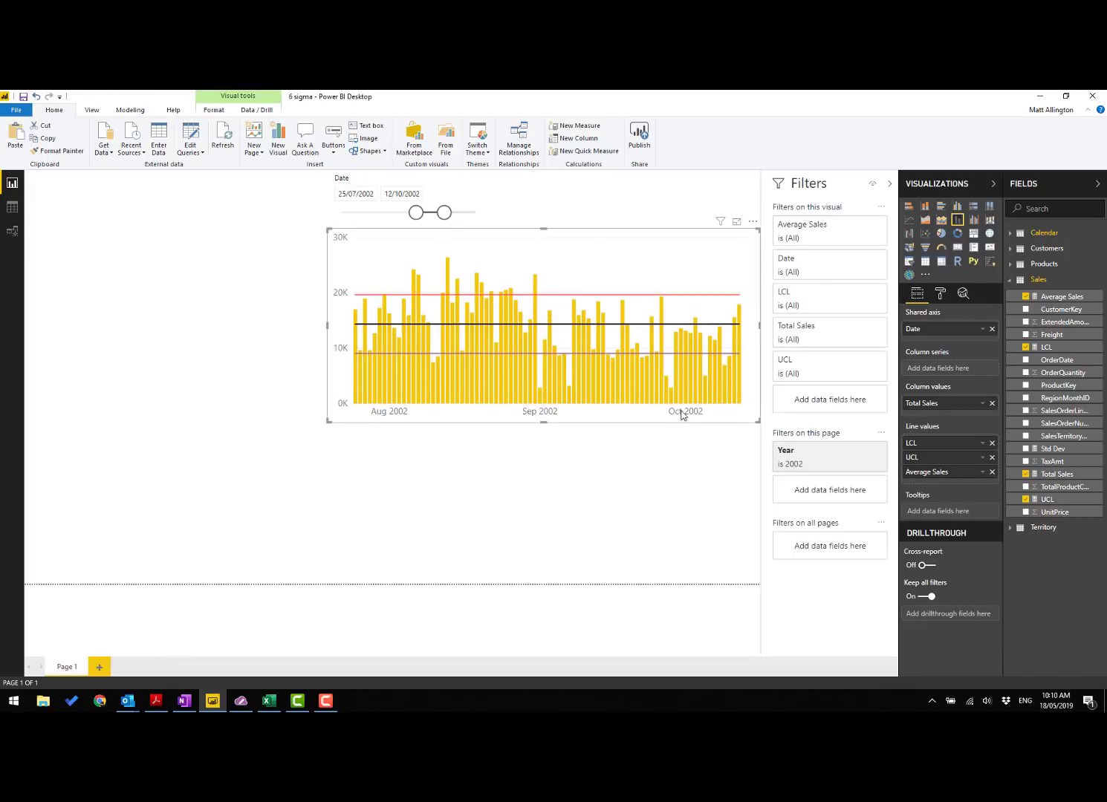
drag(638, 235, 638, 241)
Copy and paste the control chart, placing the duplicate directly below the original
key(ctrl+c)
key(ctrl+v)
drag(684, 424, 687, 452)
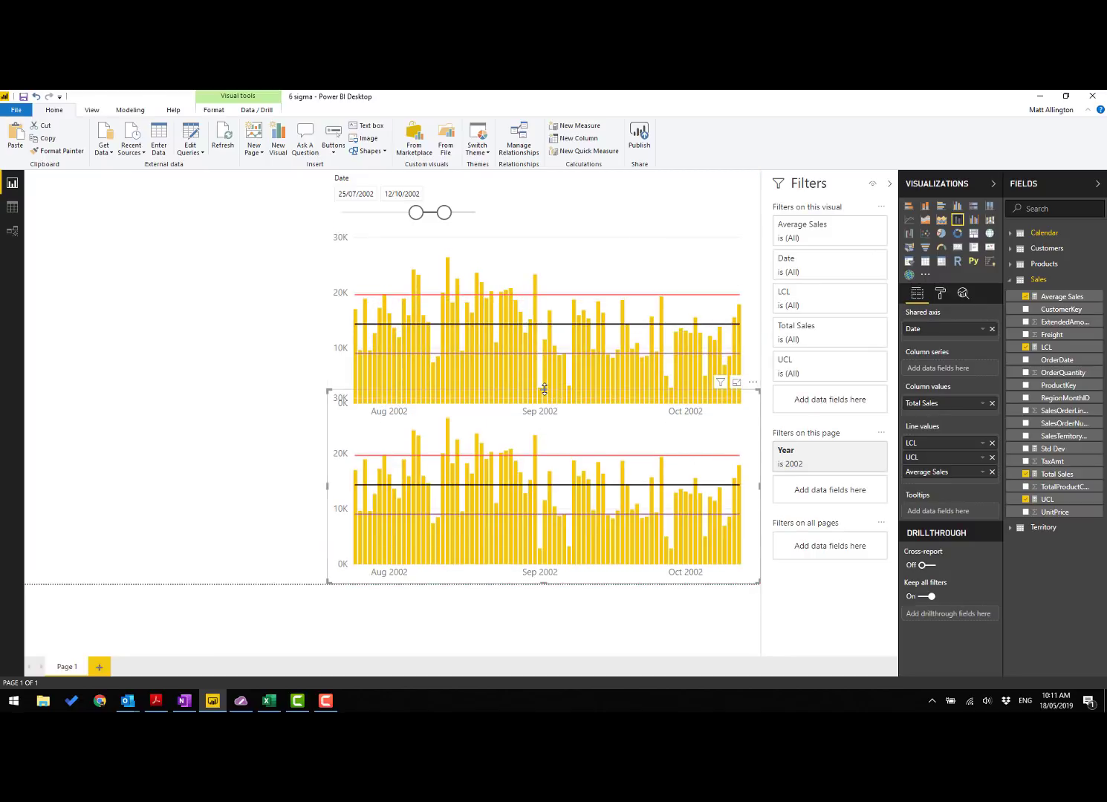
Shorten the duplicate chart, then give both selected charts a height of 300 under Format > General
drag(545, 389, 554, 421)
click(615, 259)
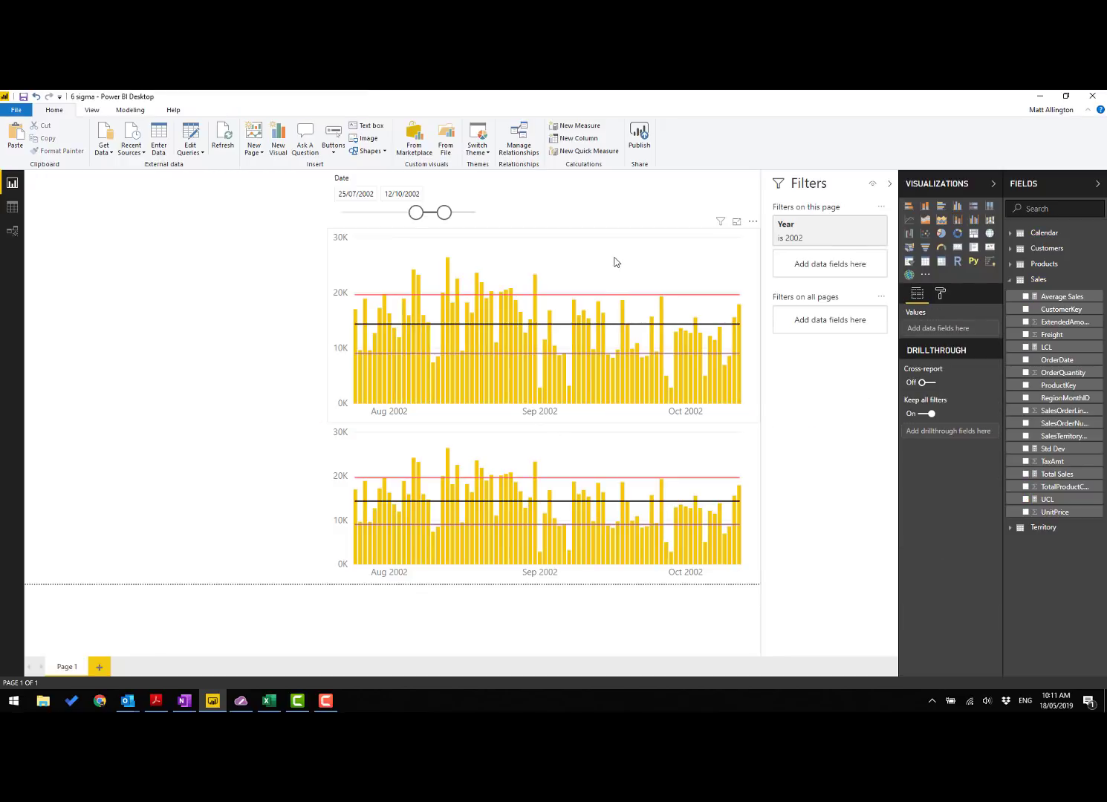
ctrl+click(605, 440)
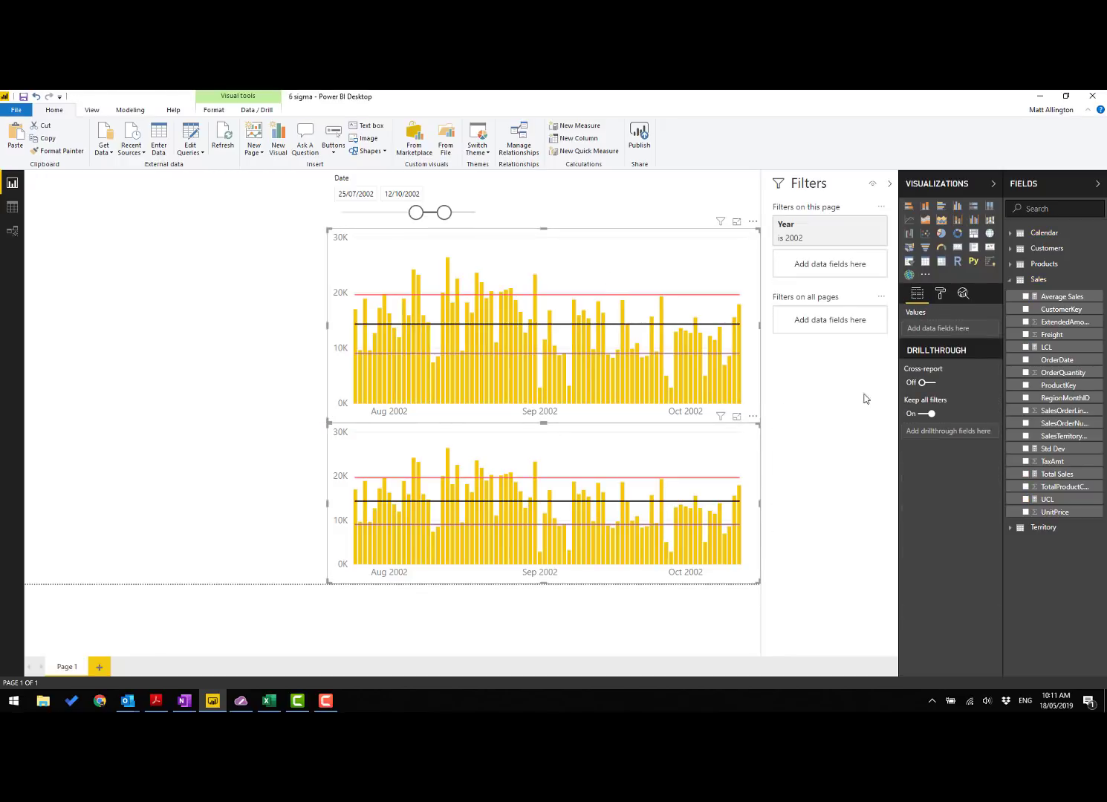
click(939, 295)
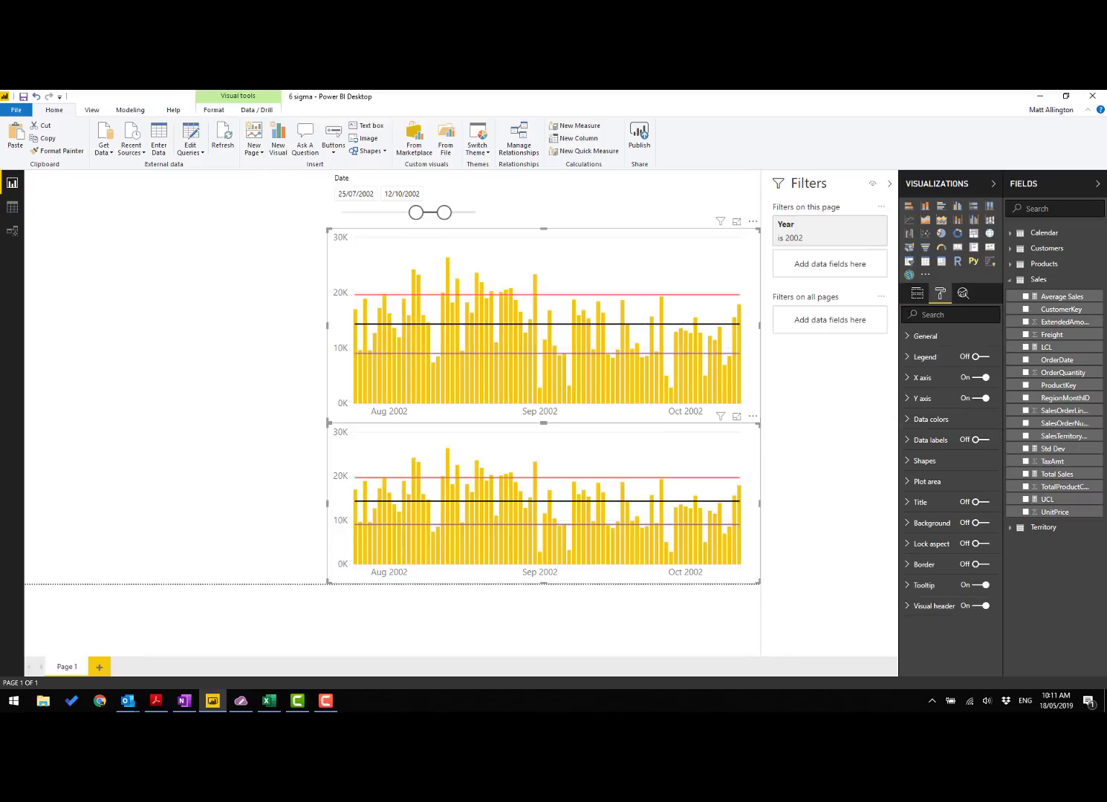
click(922, 336)
click(933, 513)
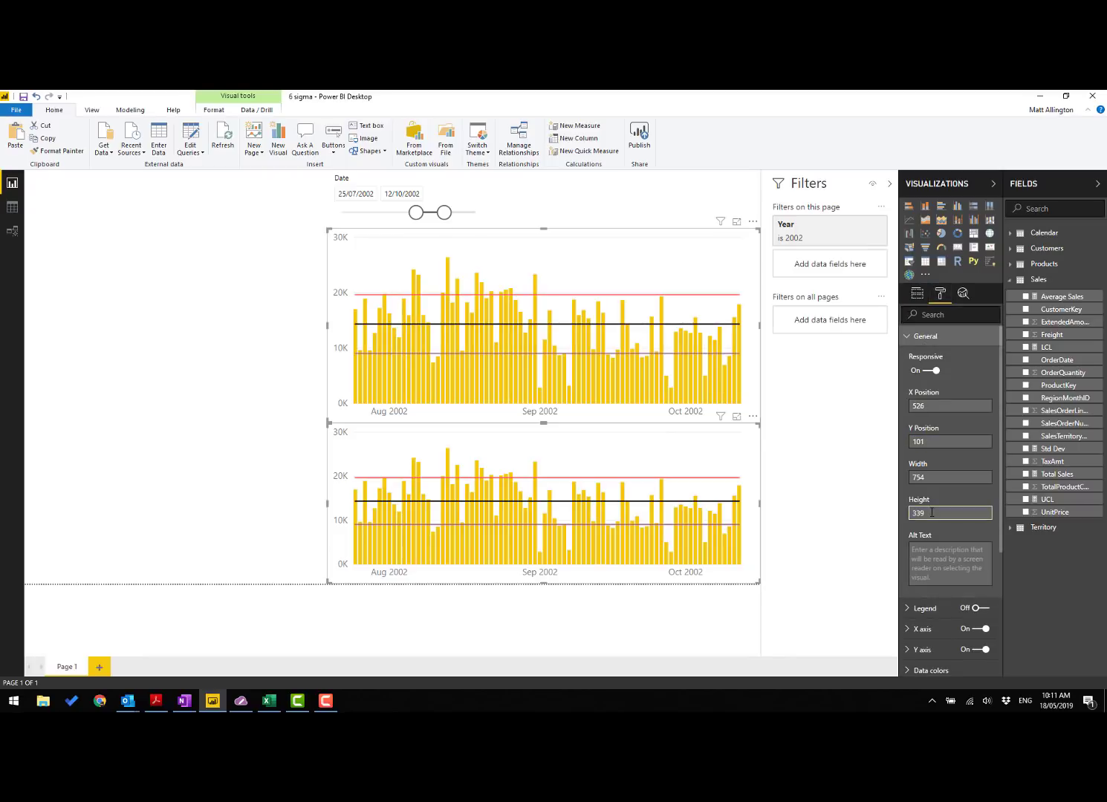
text(300)
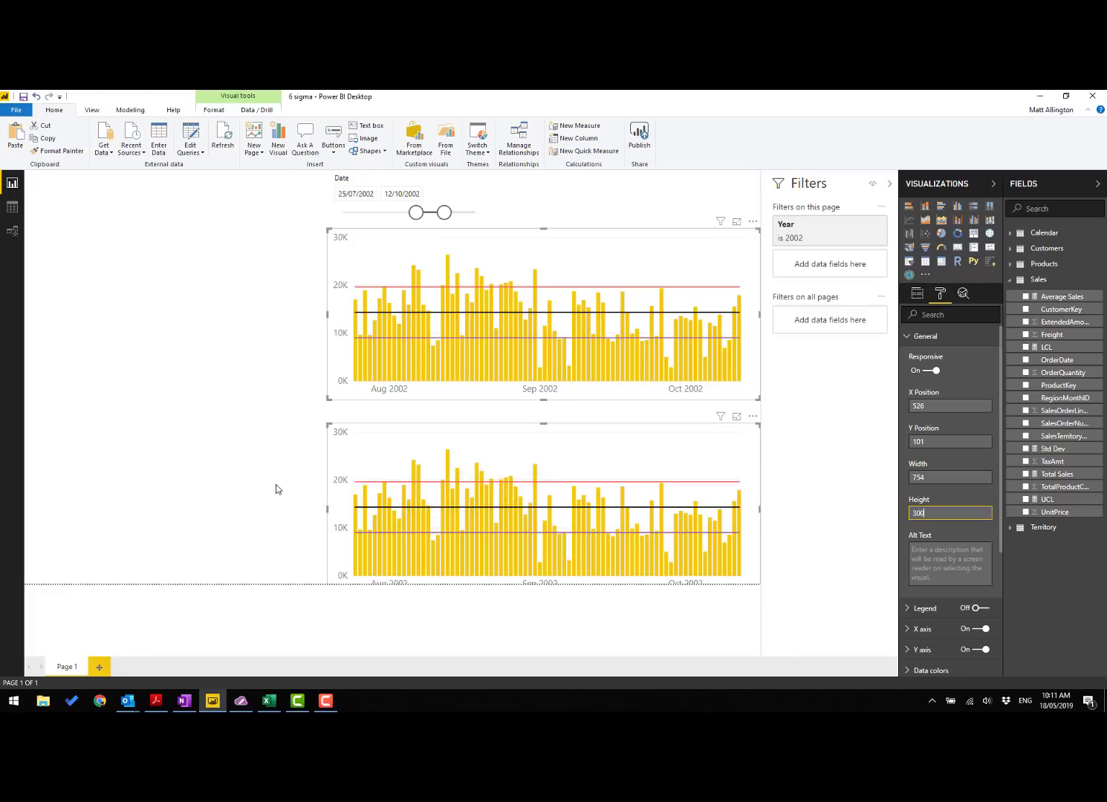
key(ctrl+a)
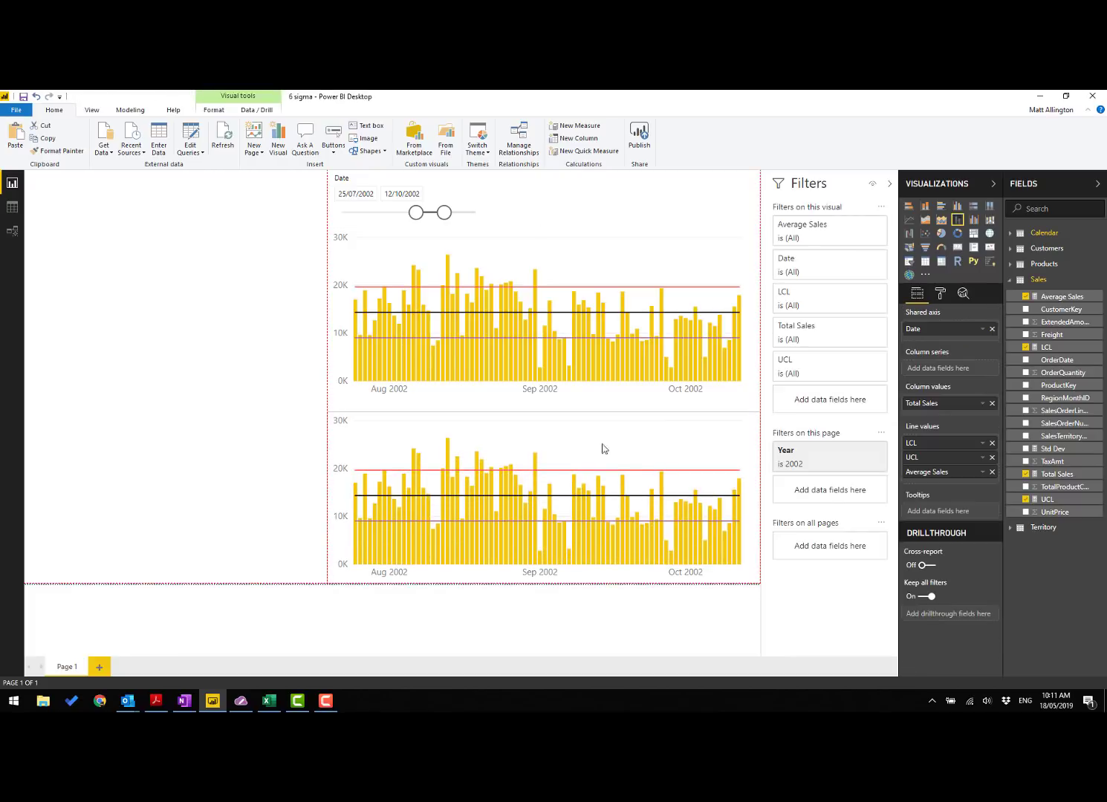
click(603, 449)
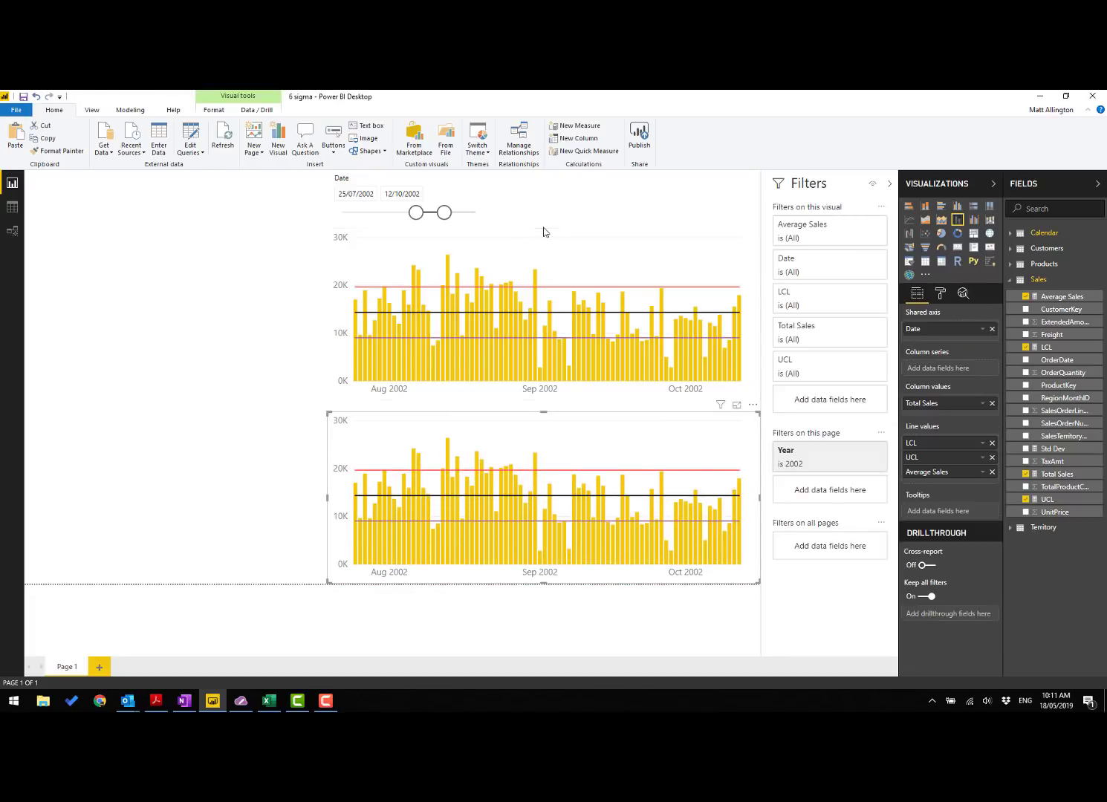
Start a new Sales measure named Lower with an IF formula
click(471, 316)
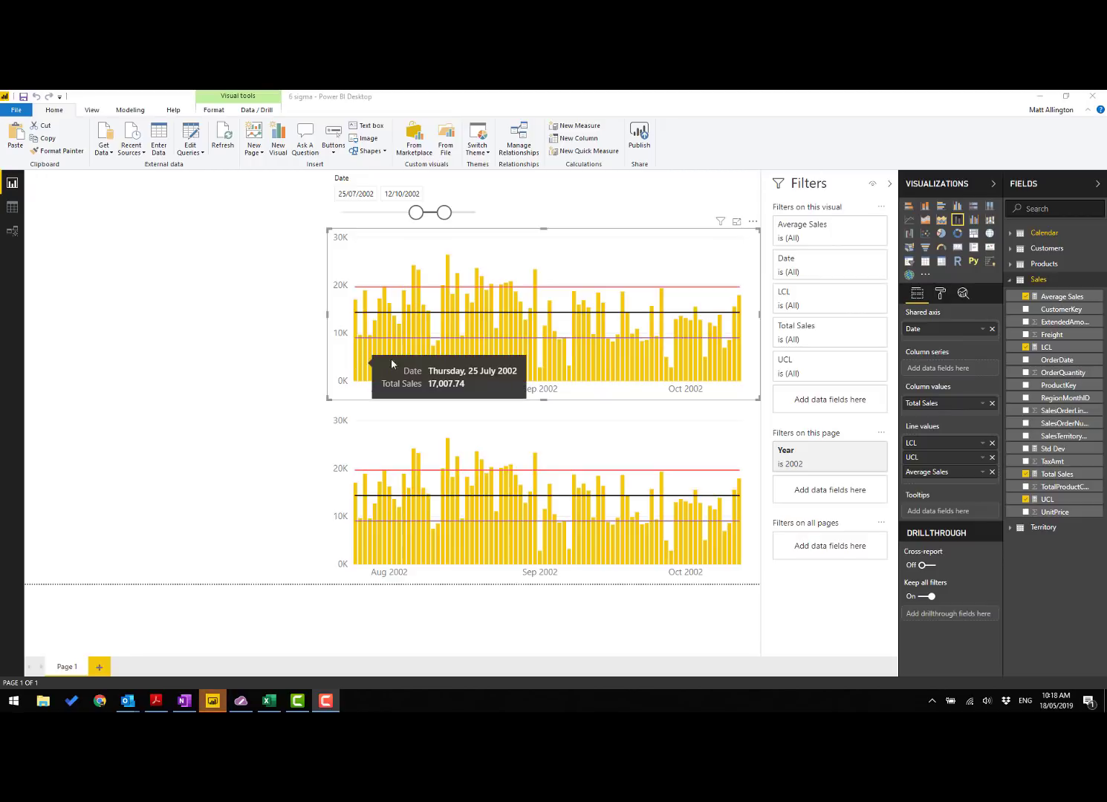
right_click(1038, 280)
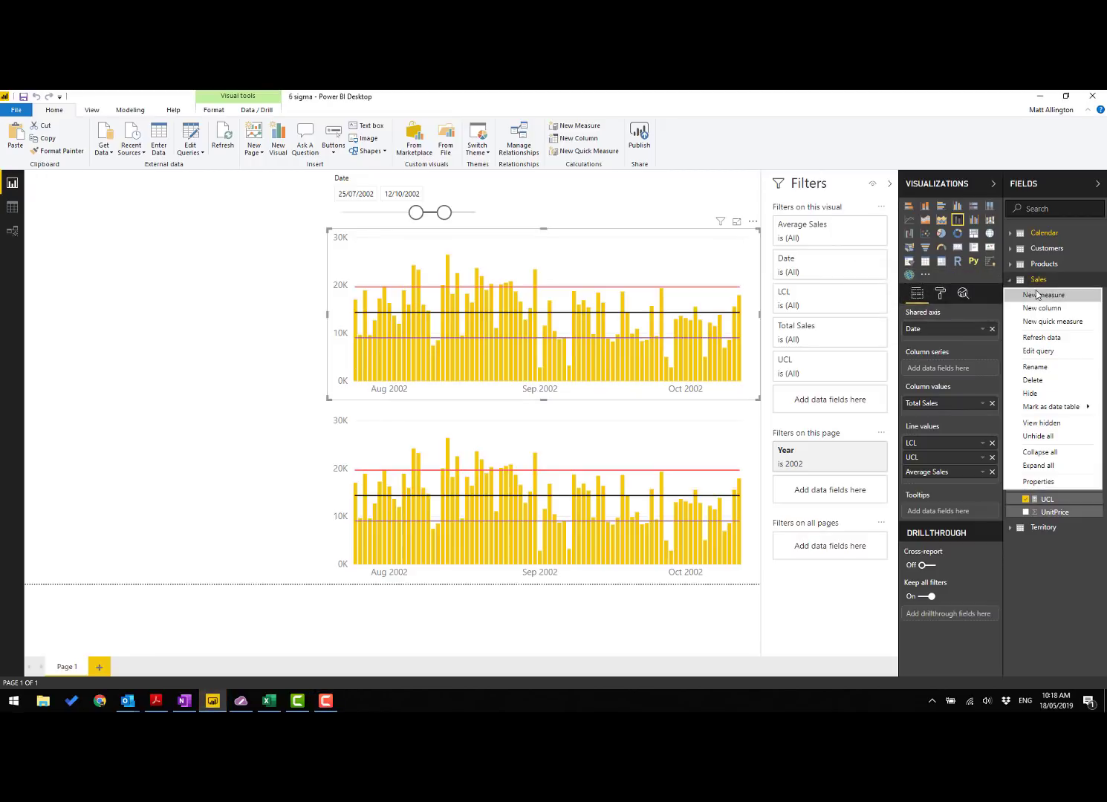
click(1041, 296)
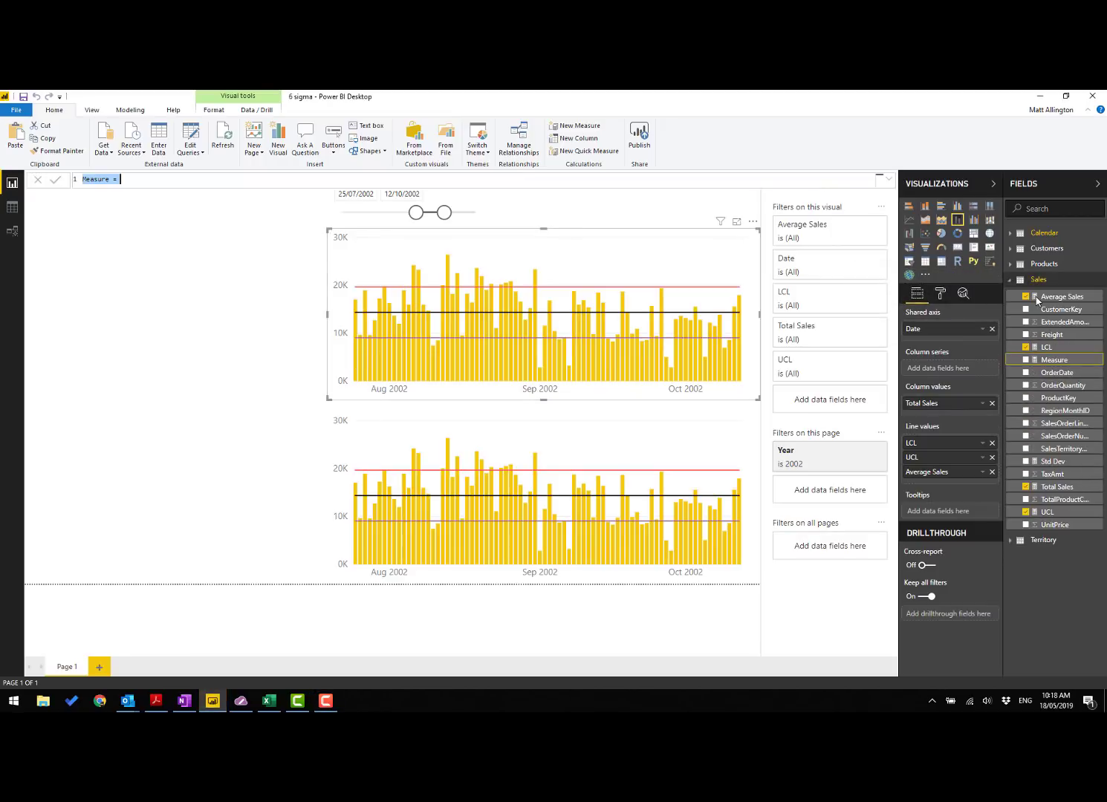
text(Lower = IF()
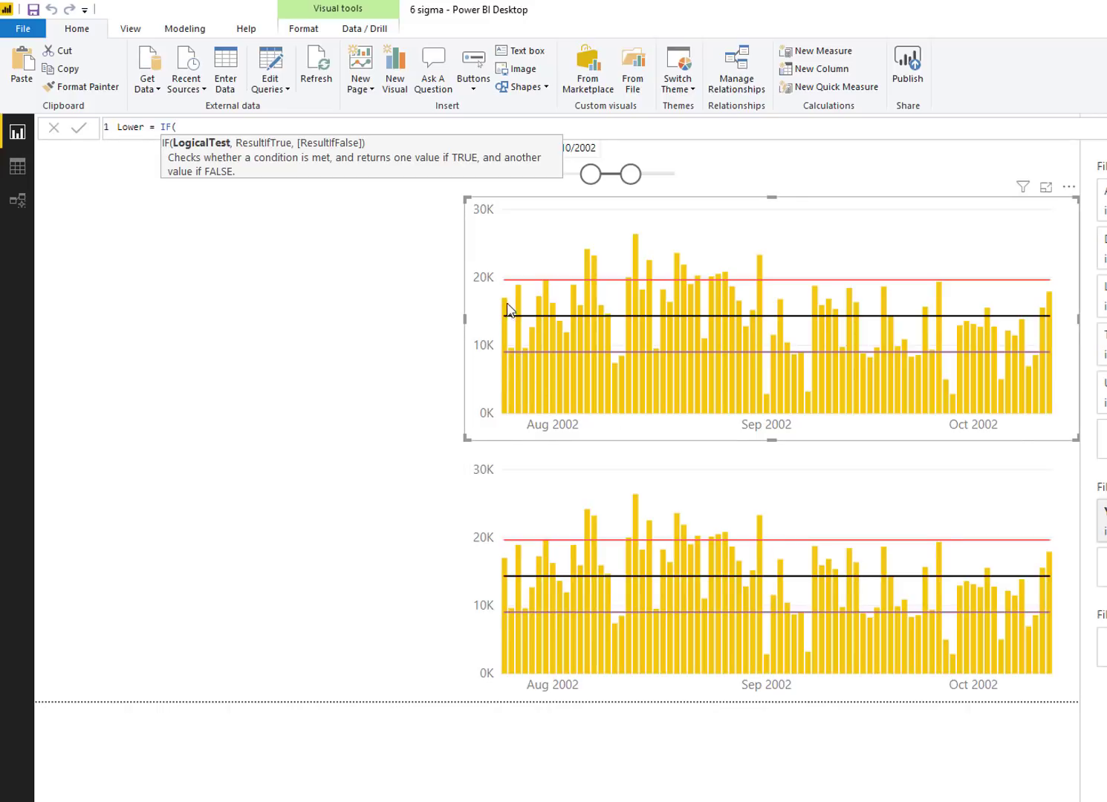
Write Lower as IF([Total Sales] >= [LCL], [LCL], [Total Sales])
mouse_move(506, 304)
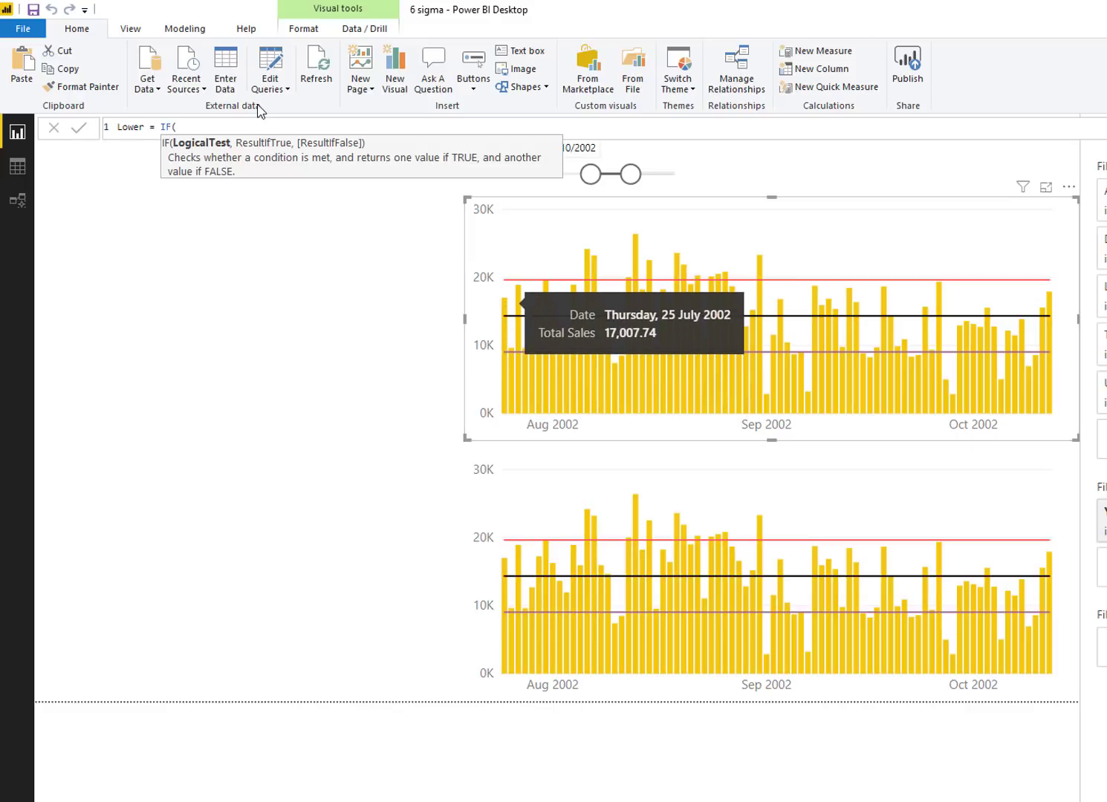
text(toal)
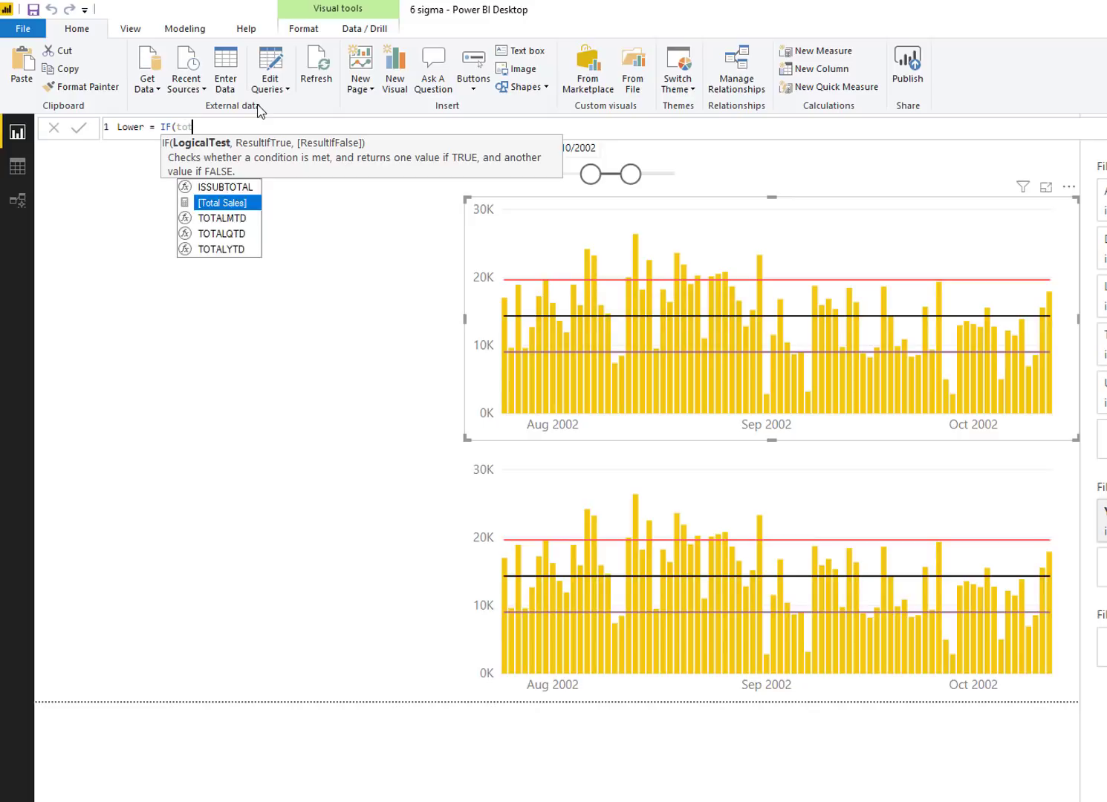
key(BackSpace)
key(BackSpace)
text(t)
key(Tab)
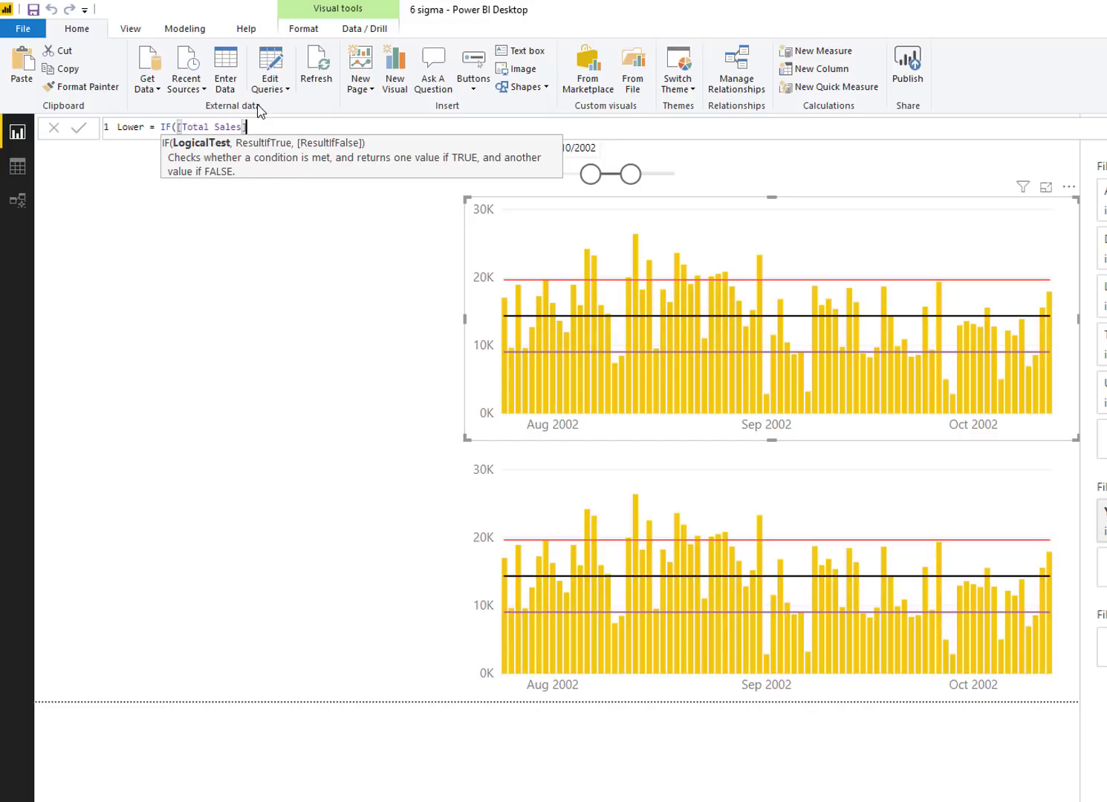
text(>=[LCL)
key(Tab)
text(,)
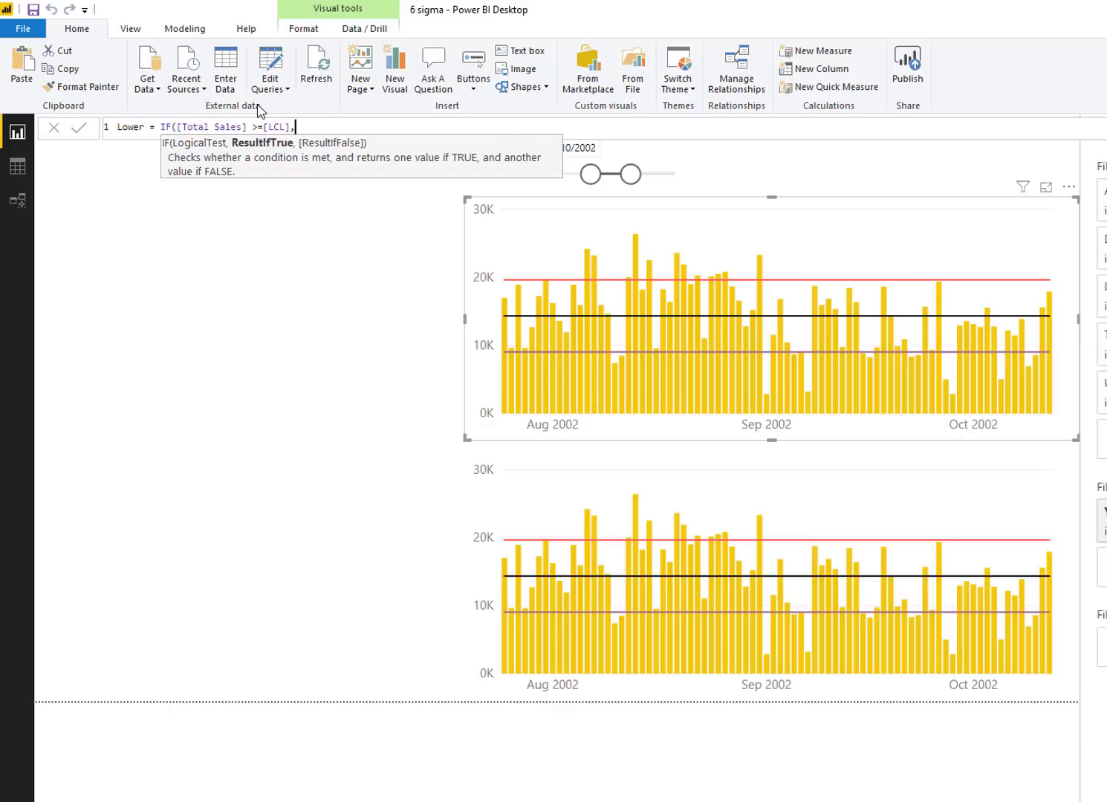
text([L)
key(Tab)
text(,)
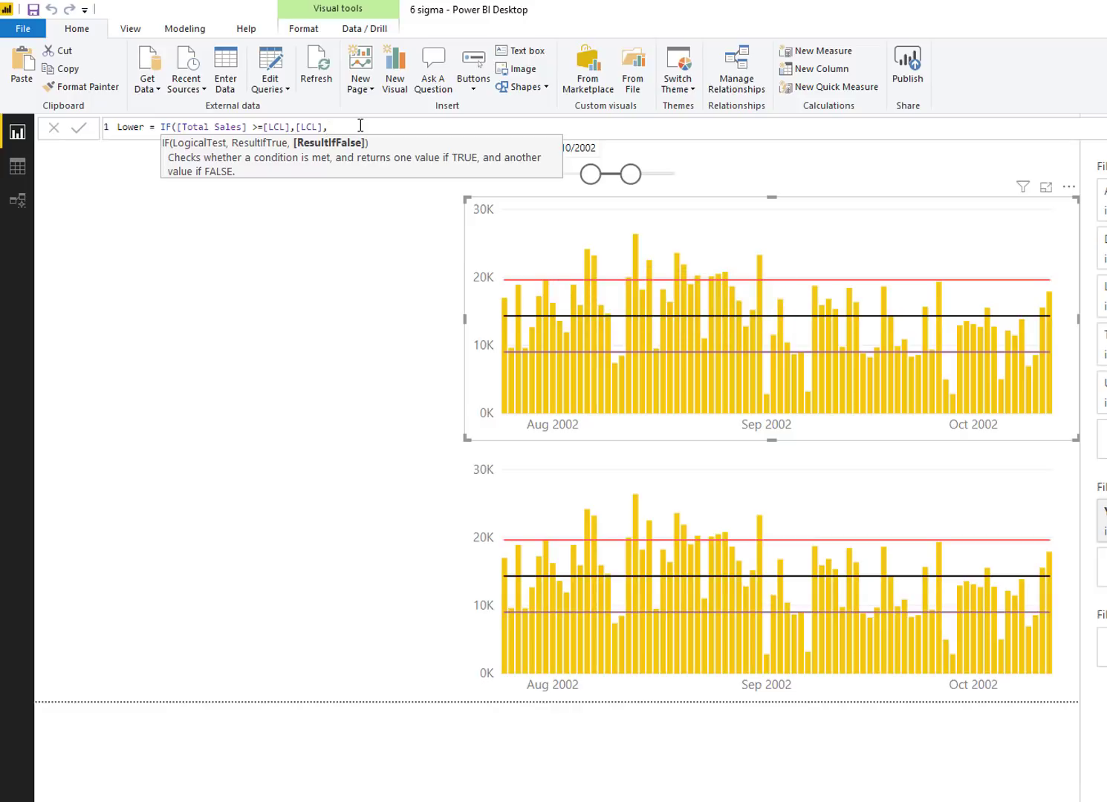
text([Total Sales])
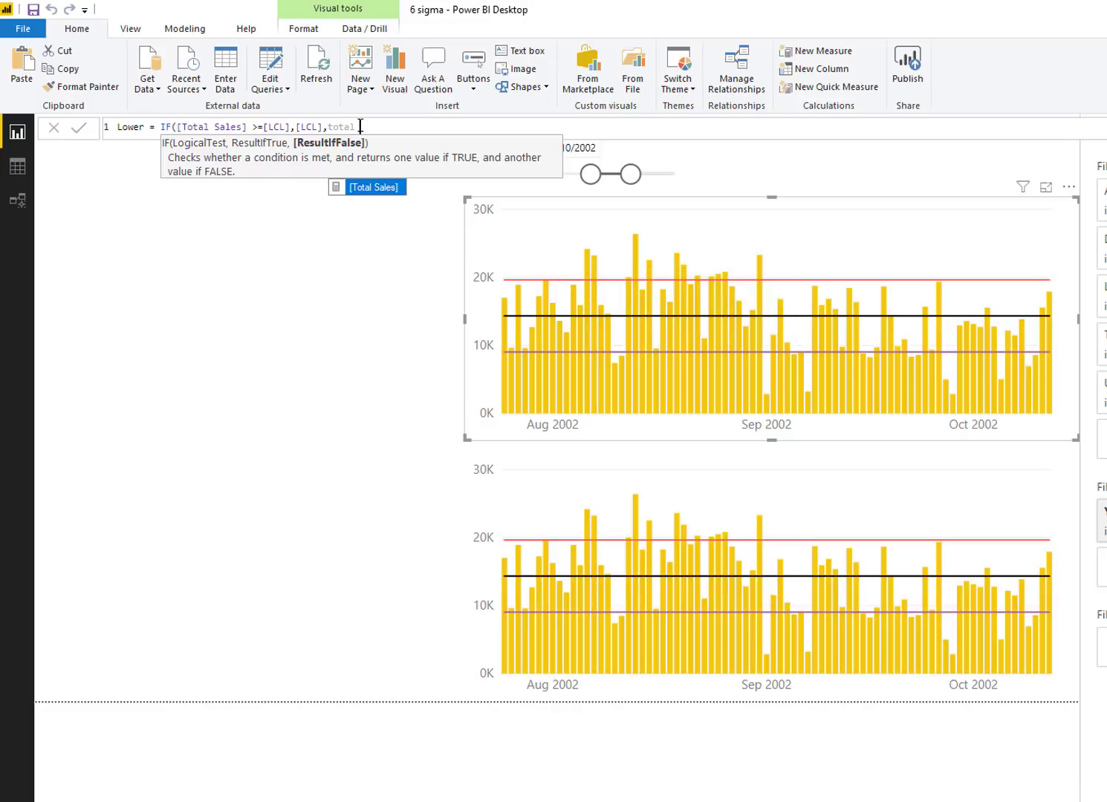
text())
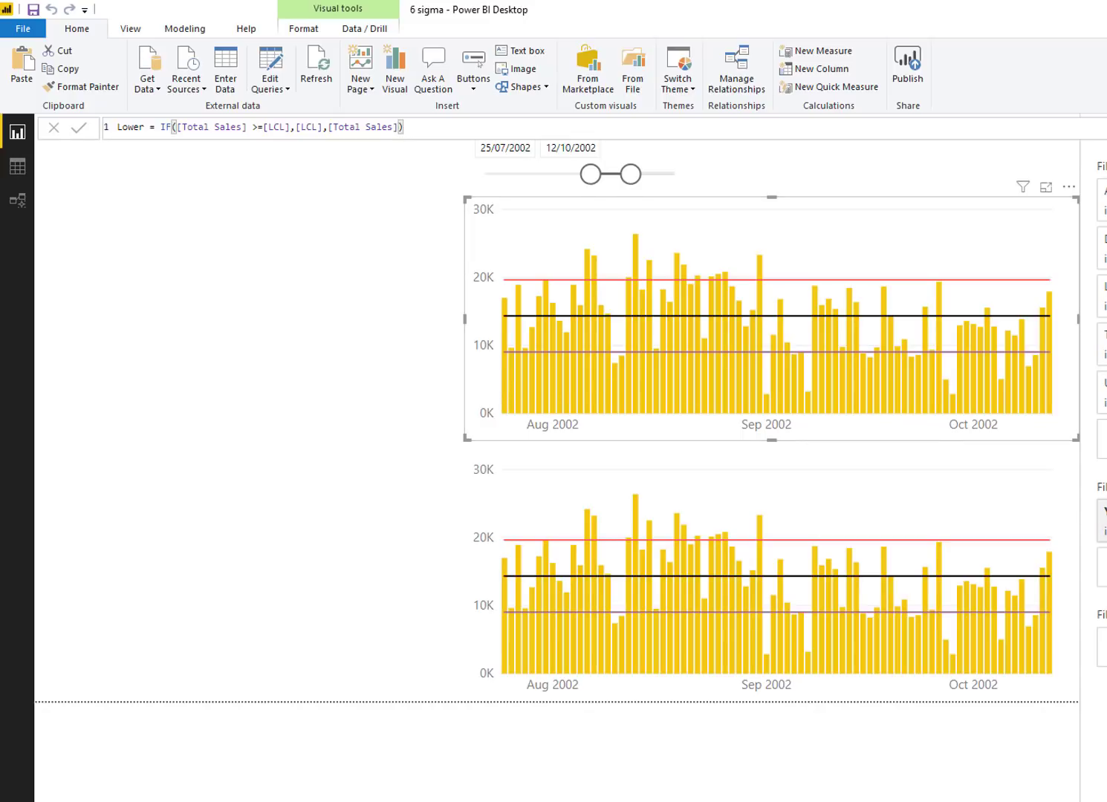
Commit the Lower measure IF([Total Sales] >=[LCL],[LCL],[Total Sales])
key(Return)
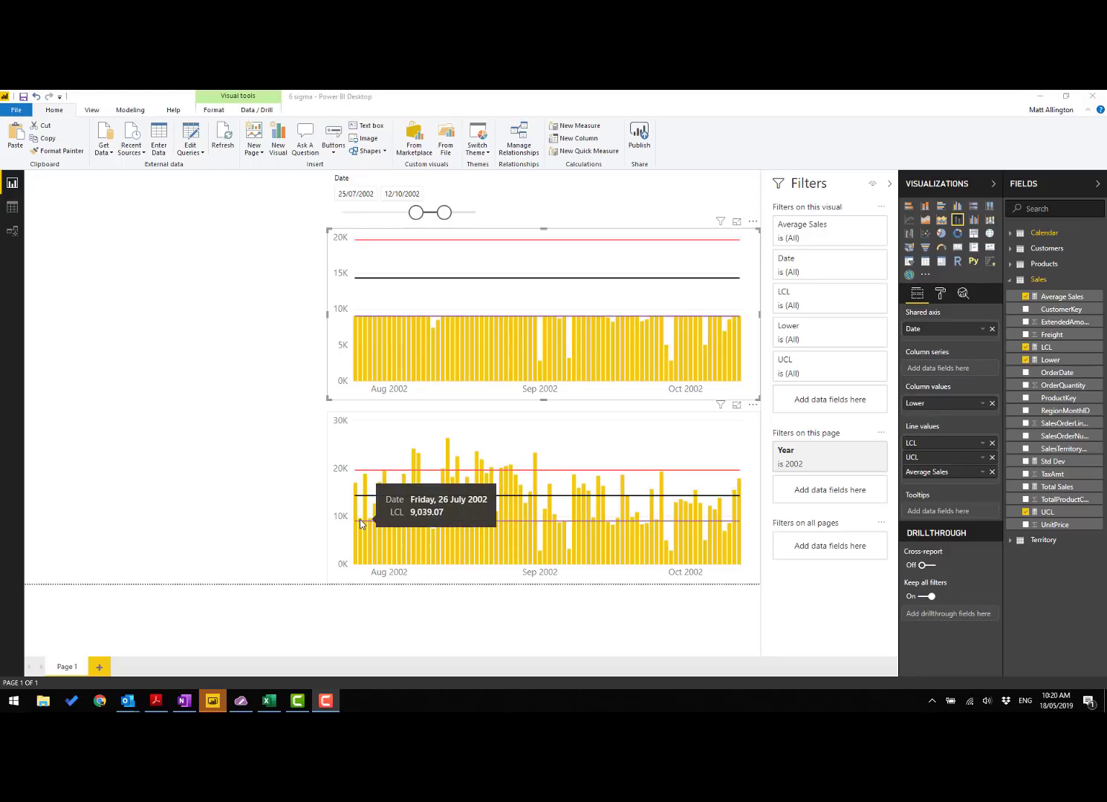
Create a Middle measure testing [Total Sales] > [LCL] && [Total Sales] <= [UCL]
right_click(1039, 280)
click(1049, 288)
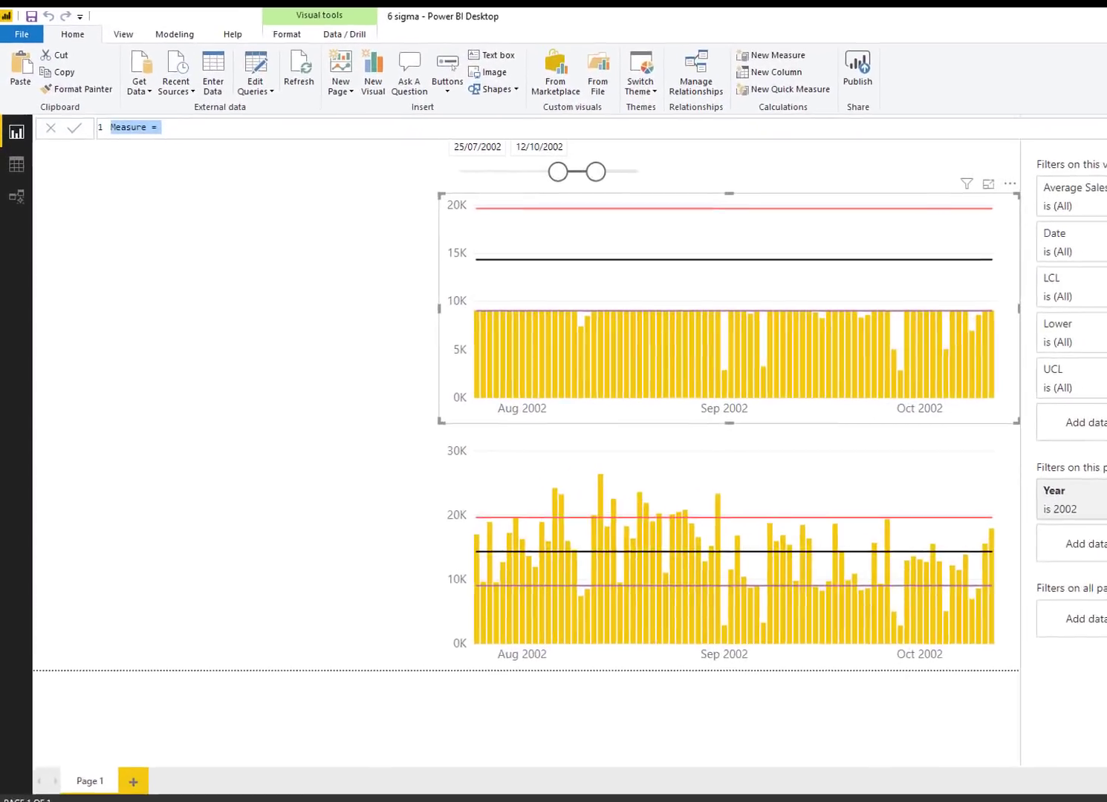
text(Middle )
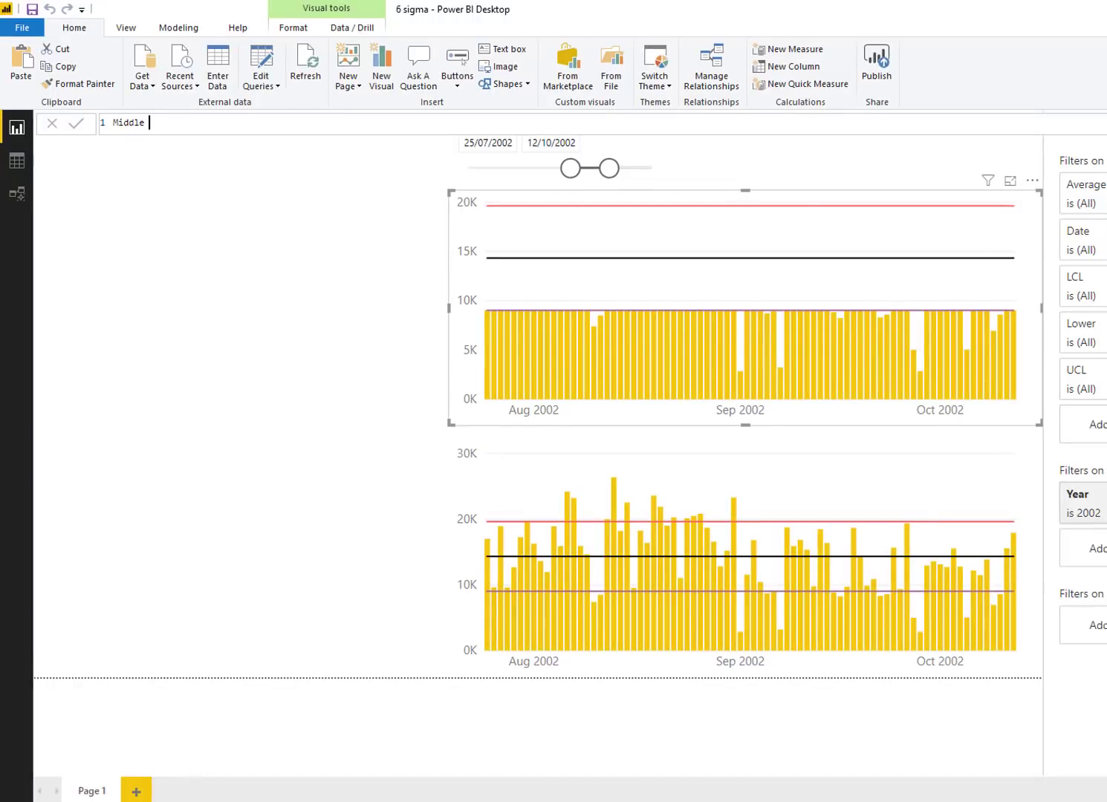
text(= IF()
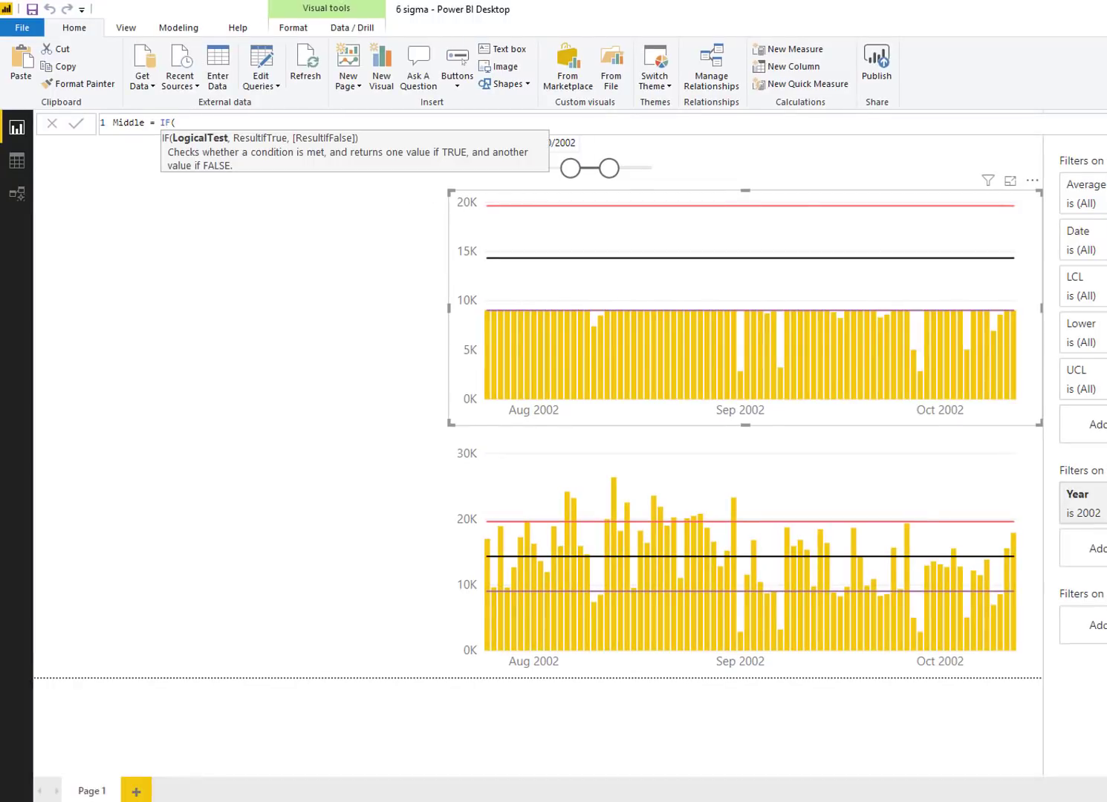
text([Total)
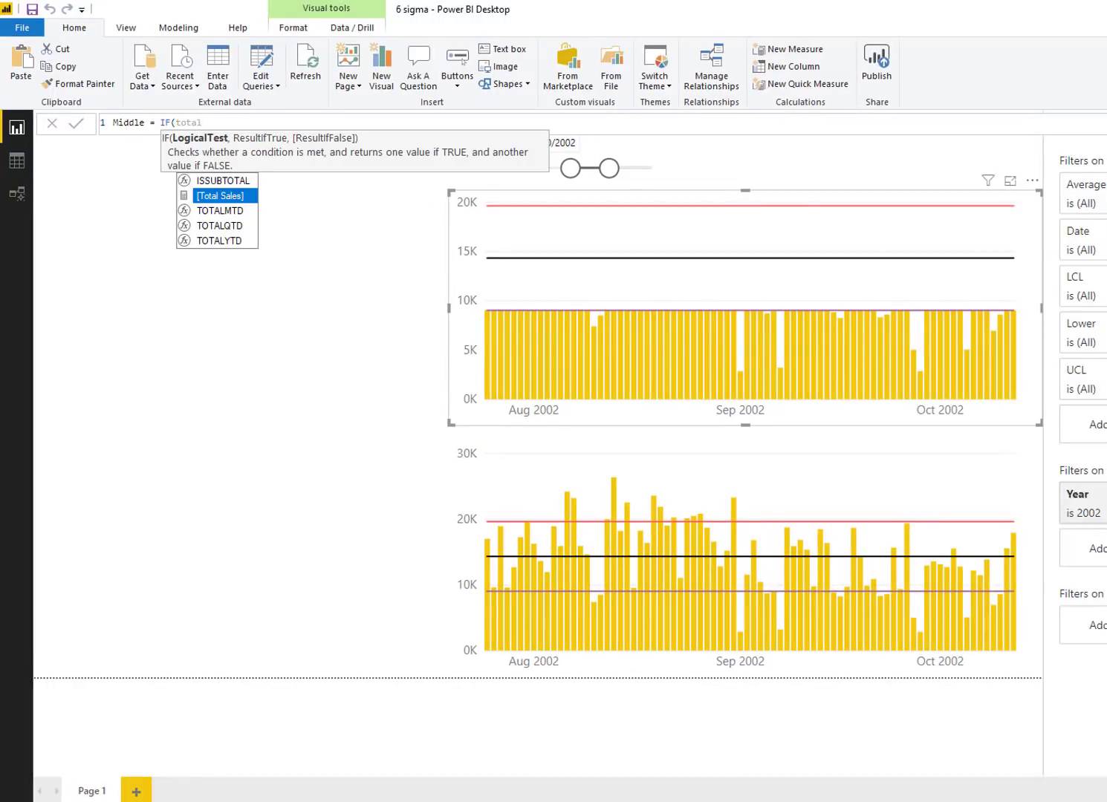
key(Tab)
text(>)
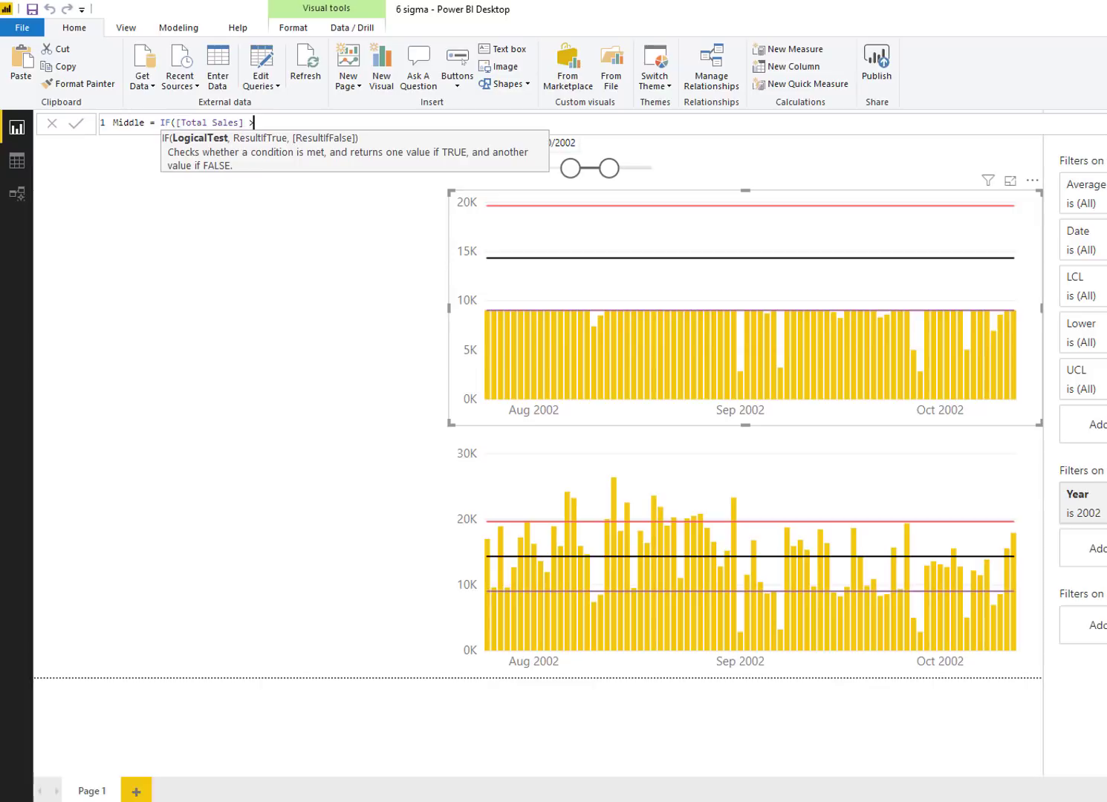
text( [LC)
key(Tab)
text(&&)
text( [Tota)
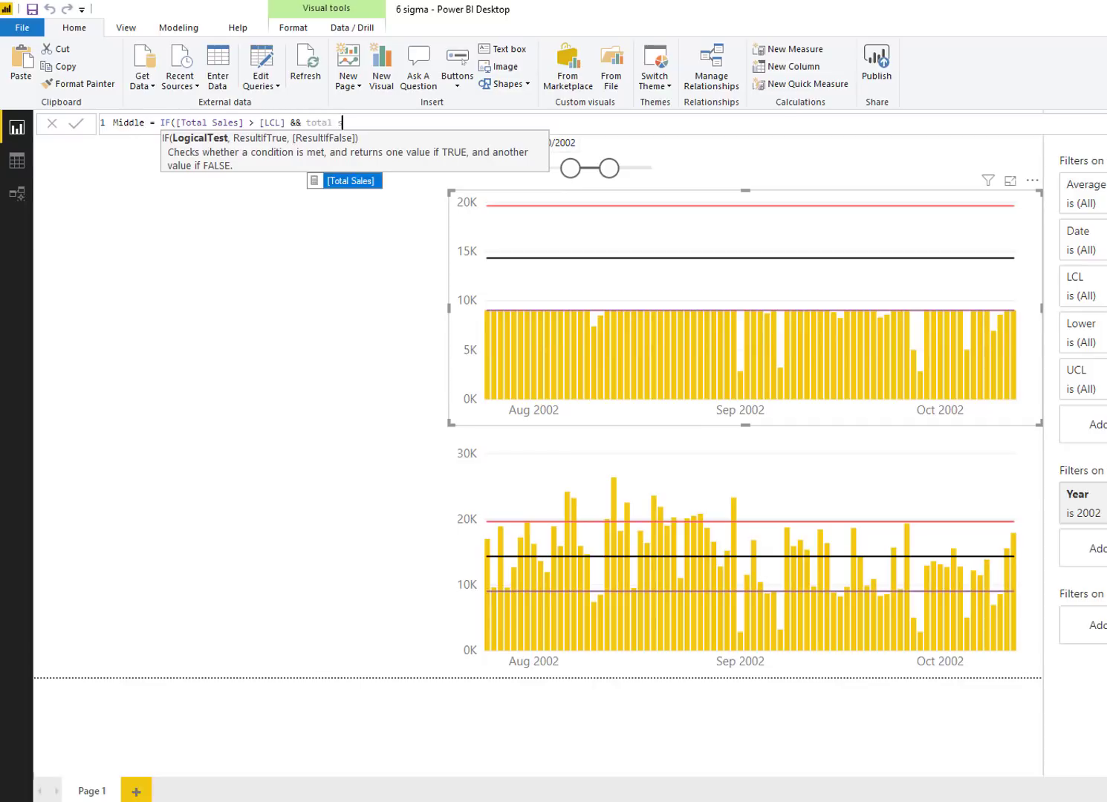
key(Tab)
text(<=)
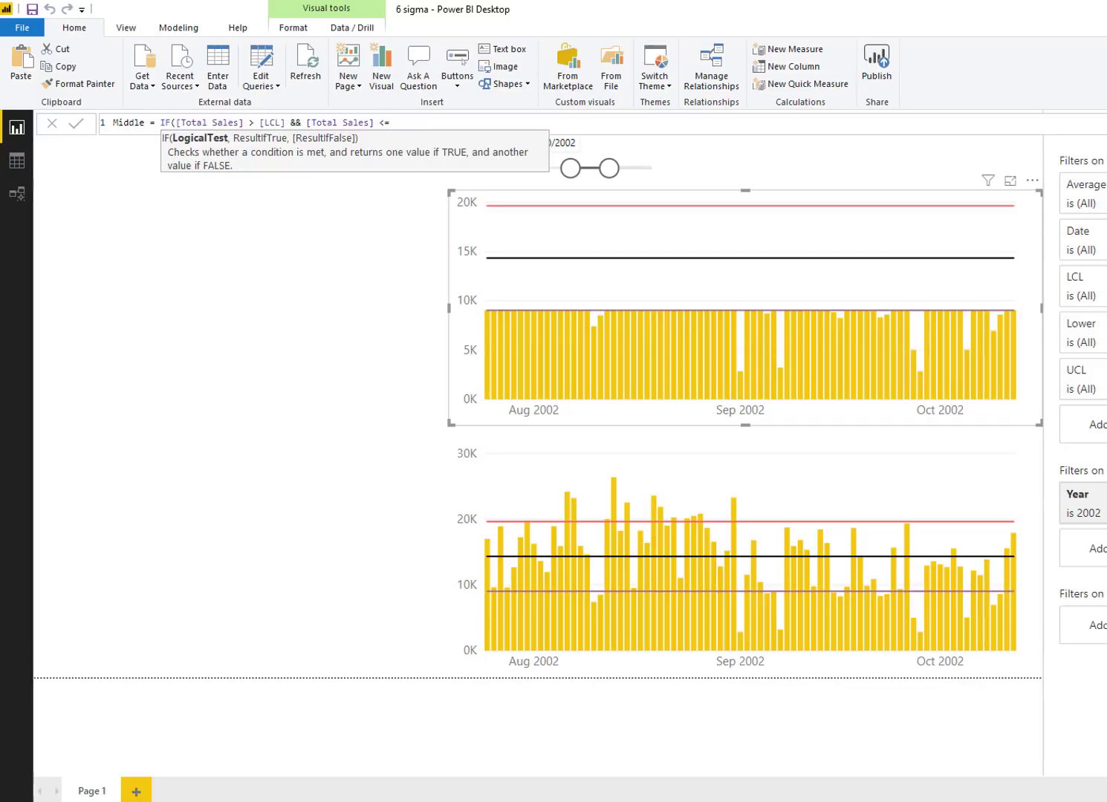
text(u)
key(Tab)
Make Middle return [Total Sales]-[LCL] when the condition holds, closing the bracket
text(,)
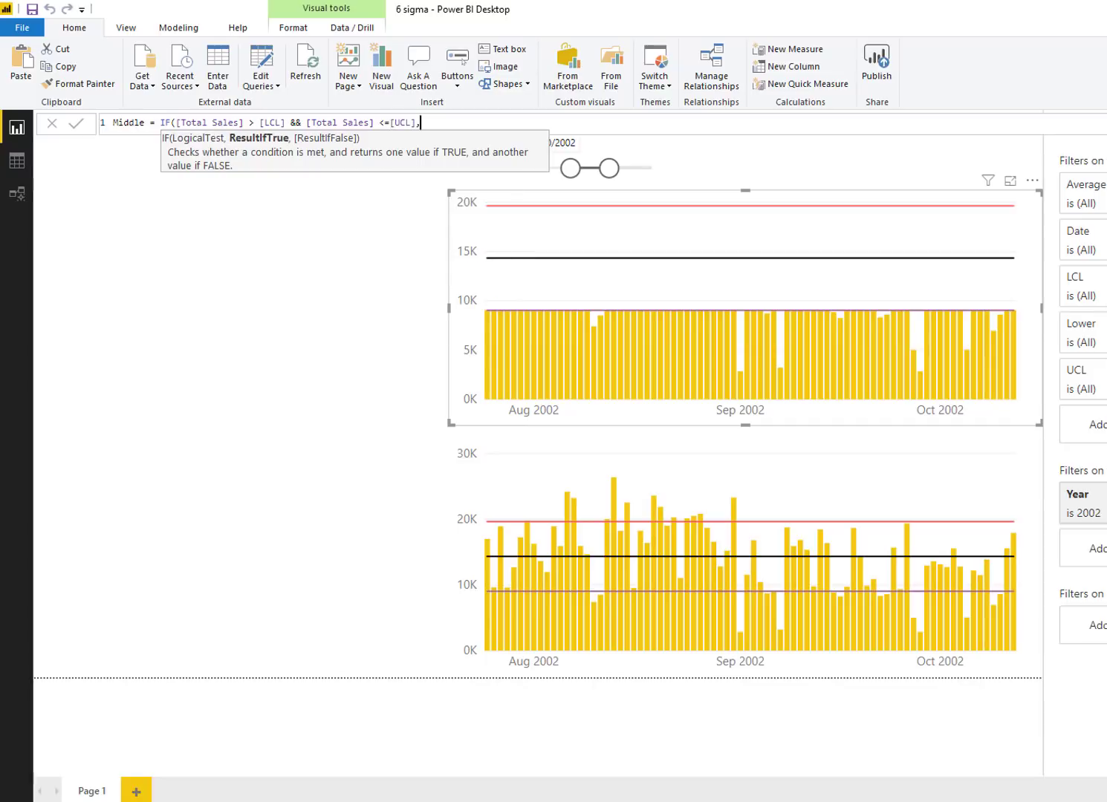
mouse_move(498, 584)
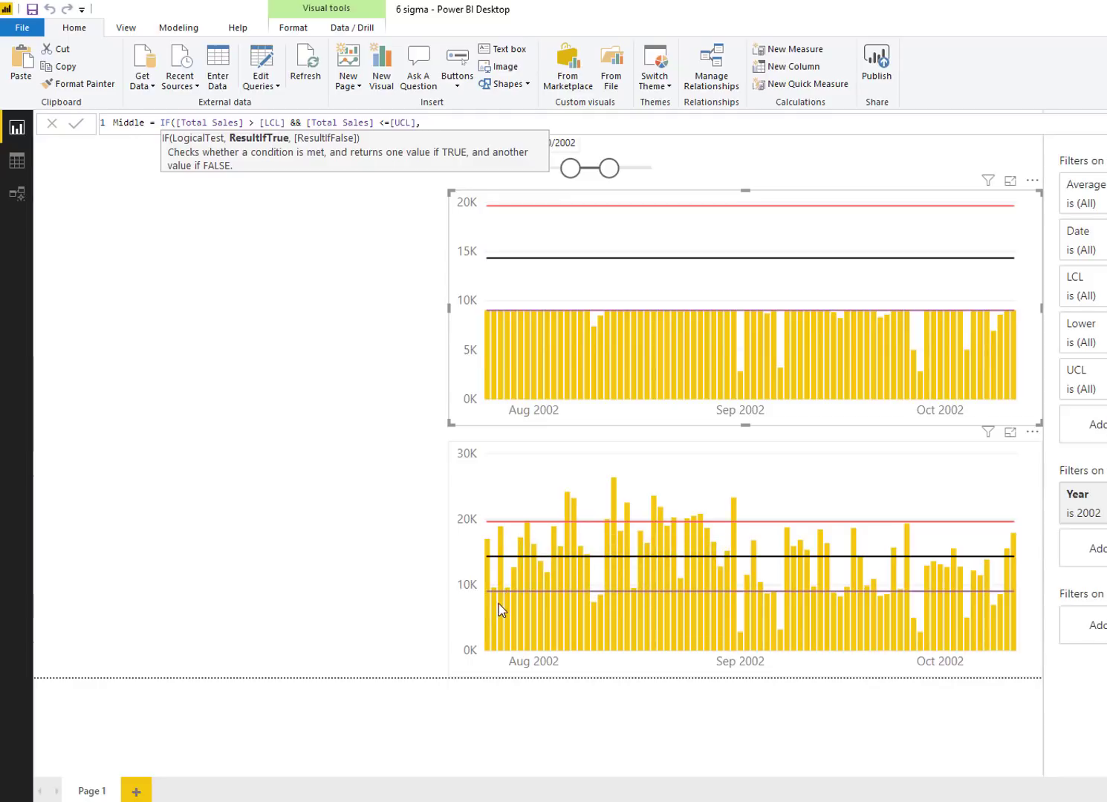
text([total s)
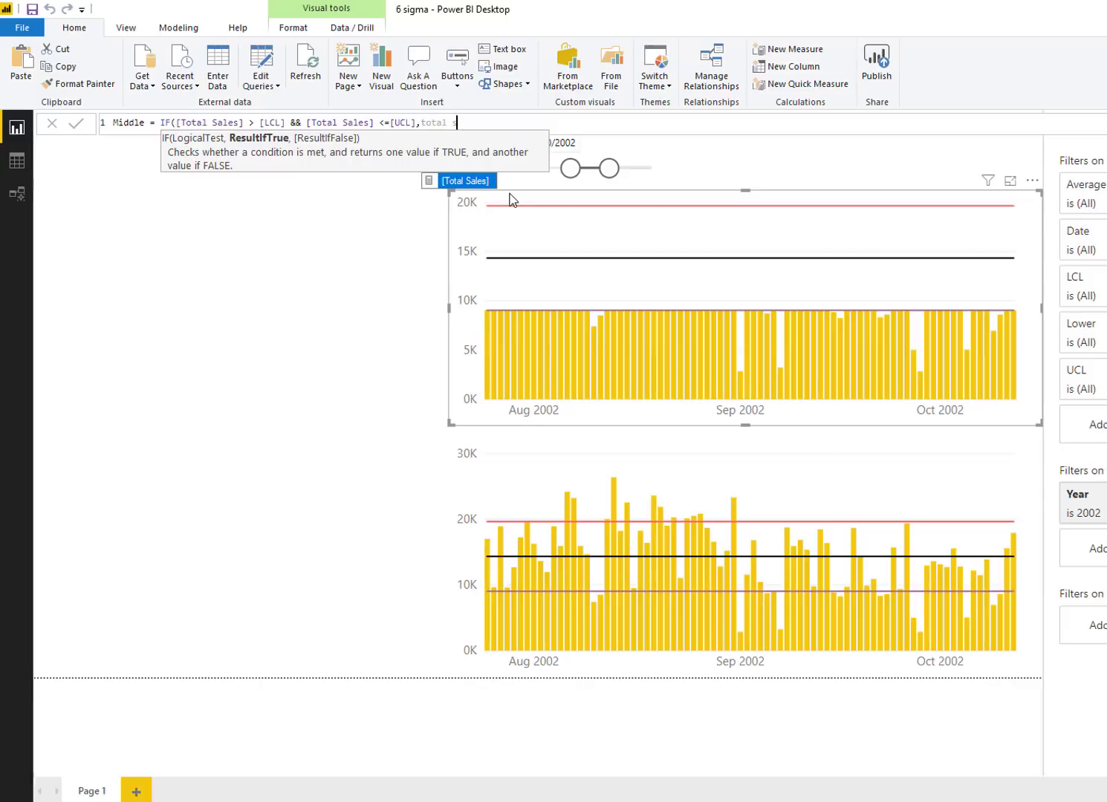
key(Tab)
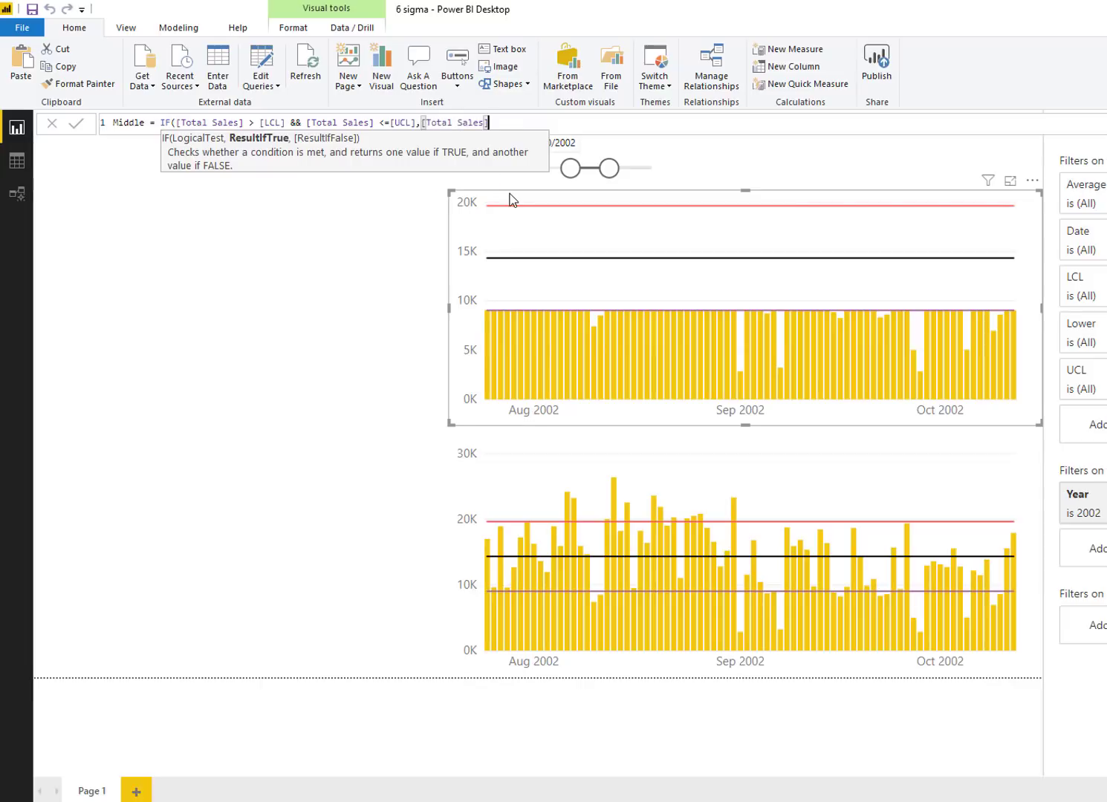
text(-l)
key(Tab)
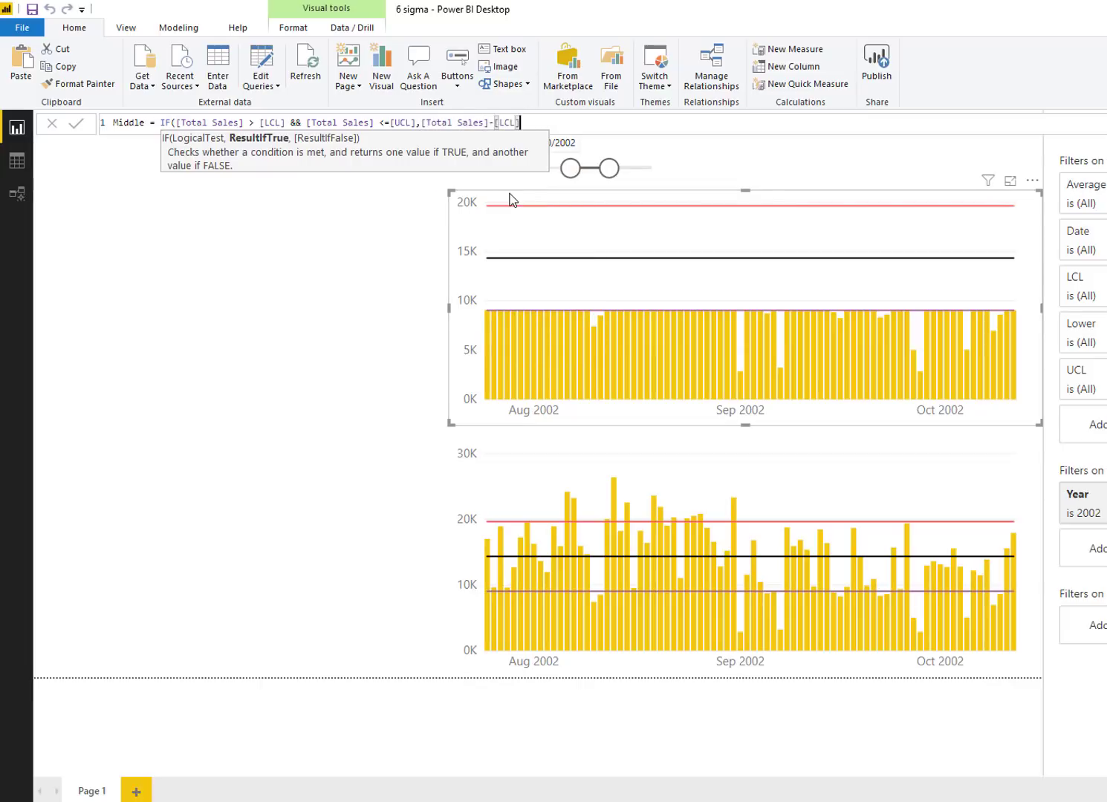
text())
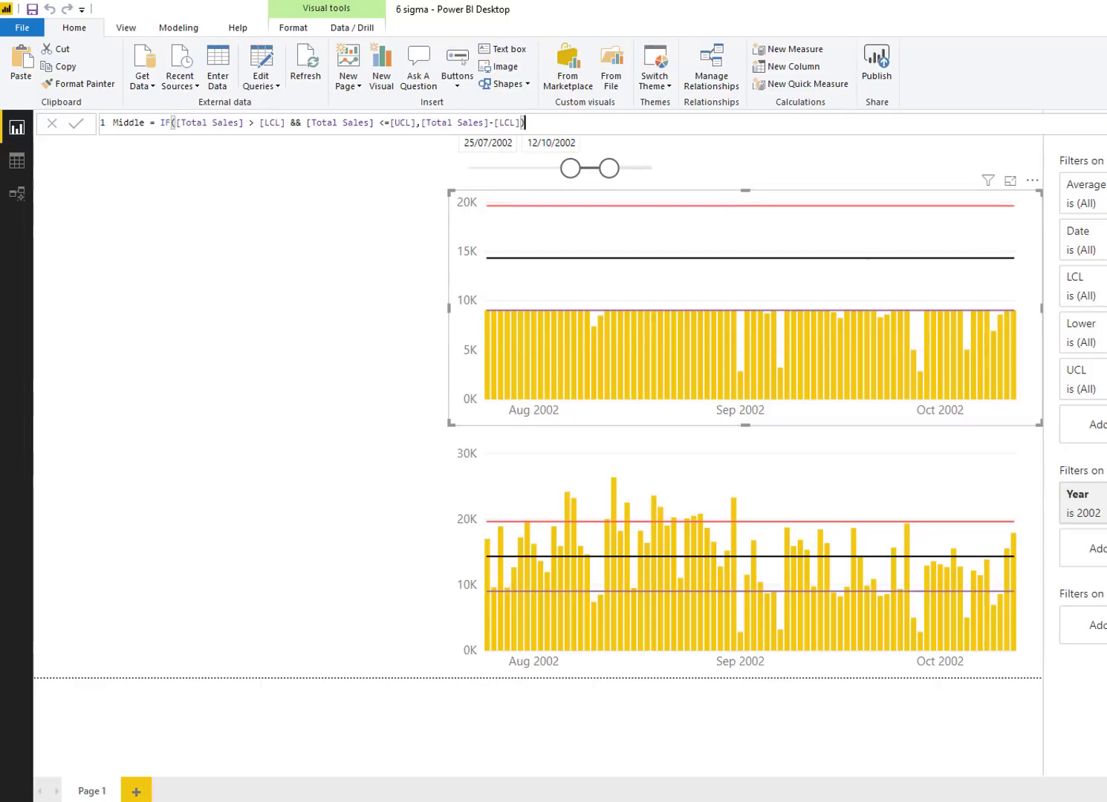
Stack Middle onto the top chart's column values, then add a comma after Middle's true result
drag(1106, 290, 752, 290)
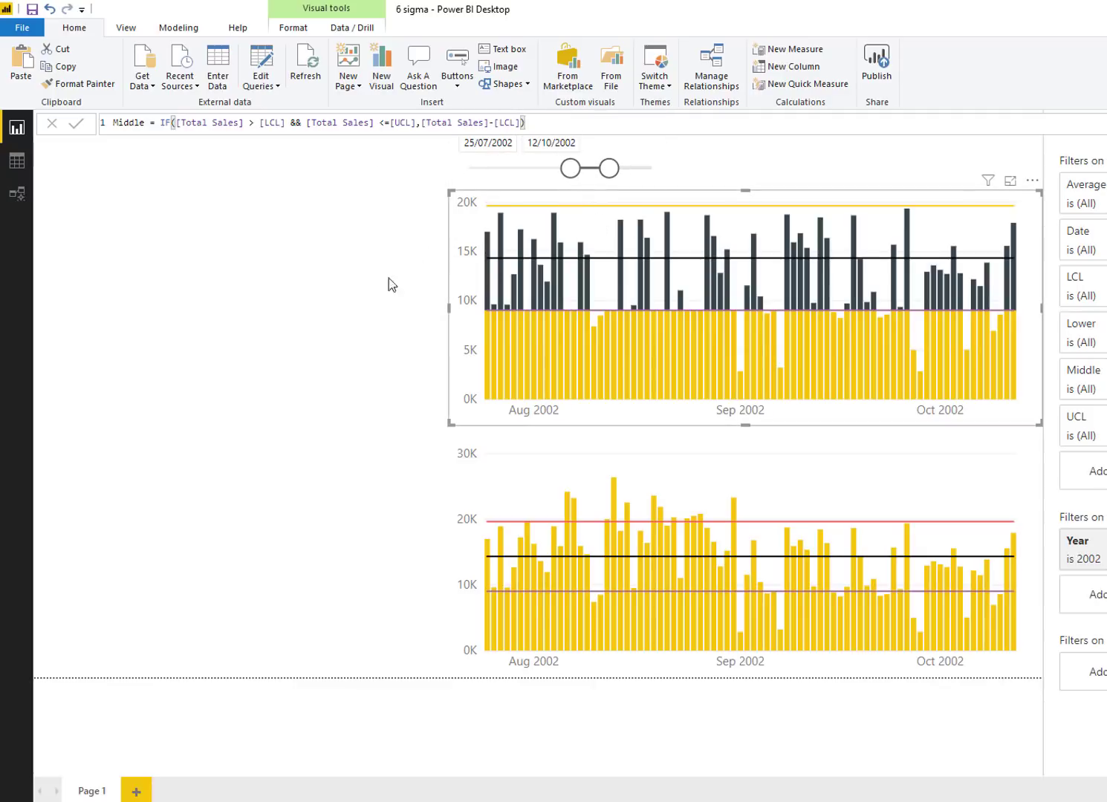
click(528, 123)
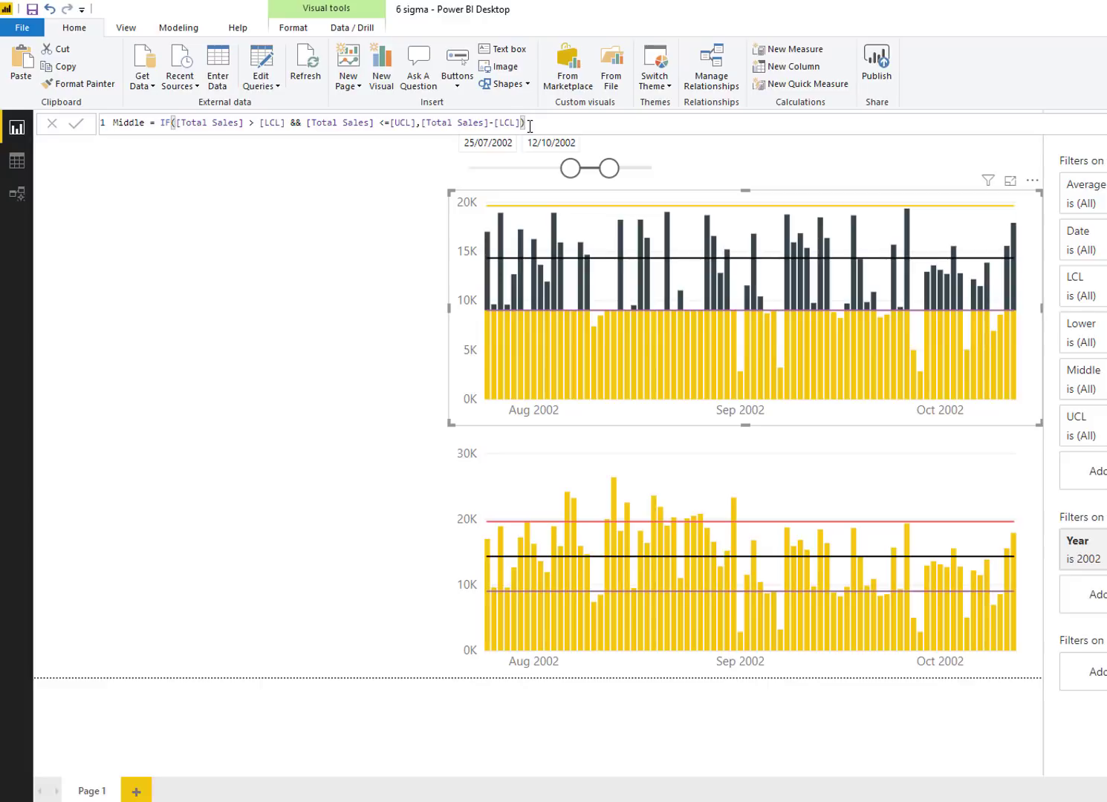
text(,)
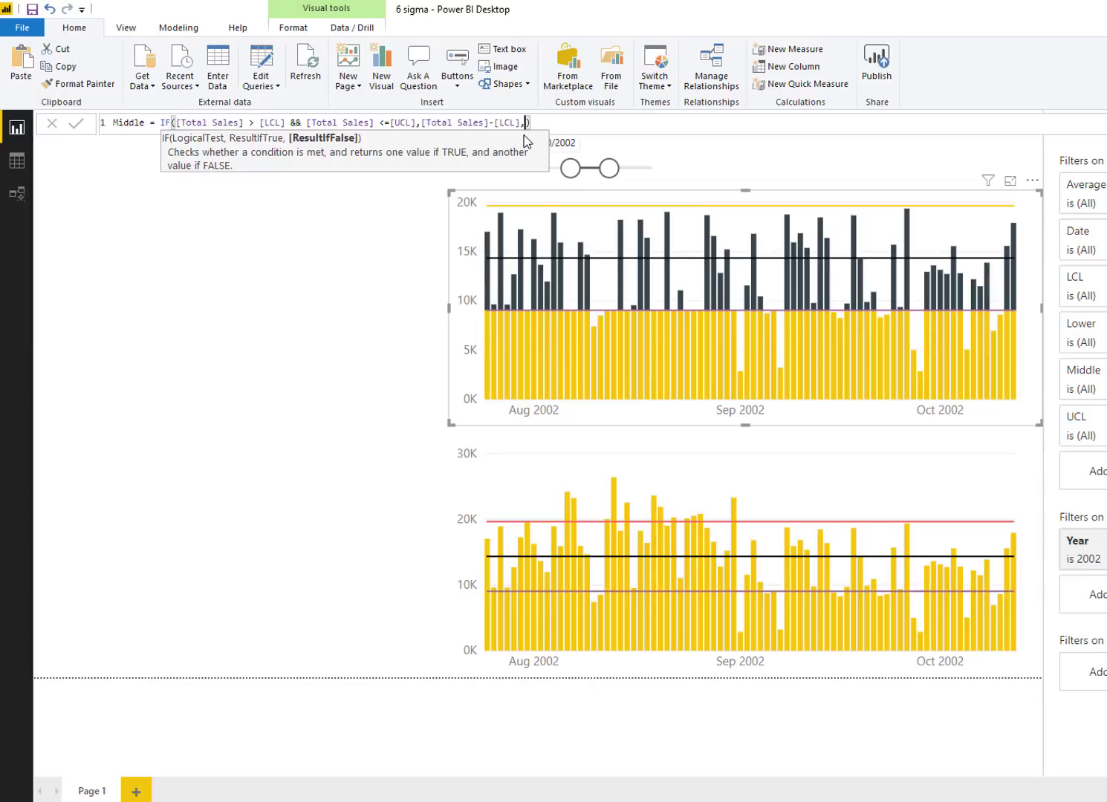
Add [UCL] - [LCL] as Middle's false result and commit the formula
text([UCL] - [LCL])
click(78, 125)
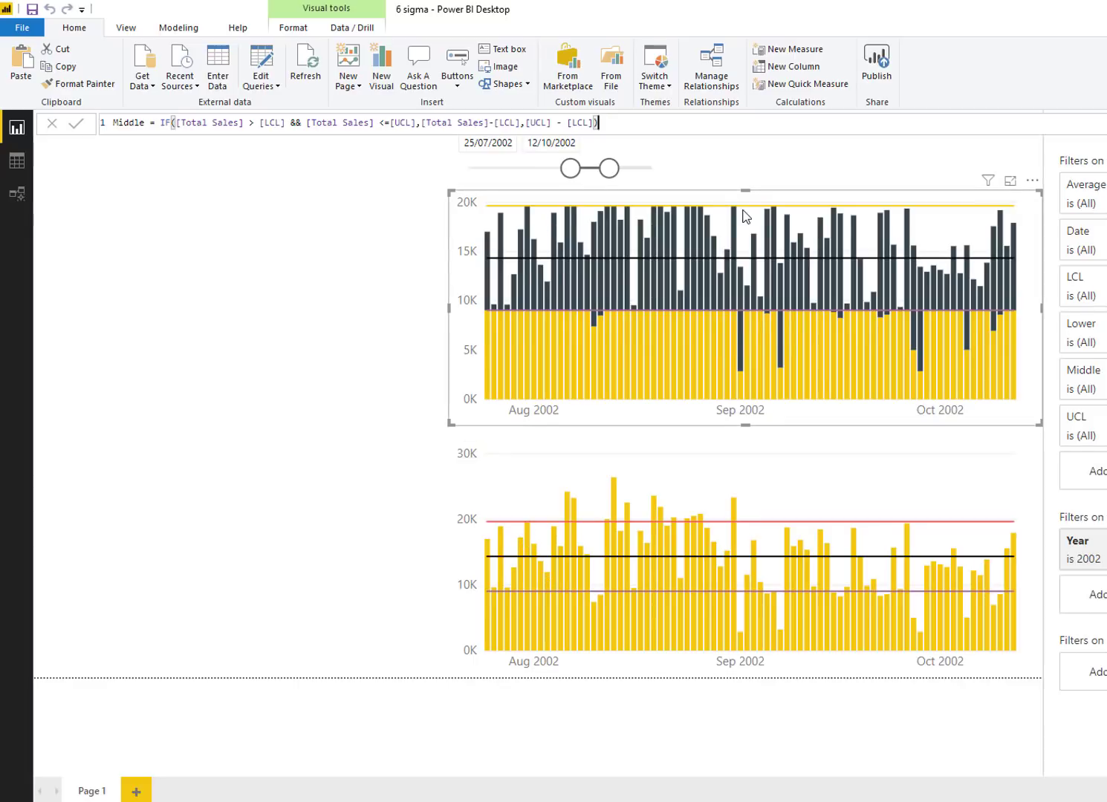
mouse_move(735, 220)
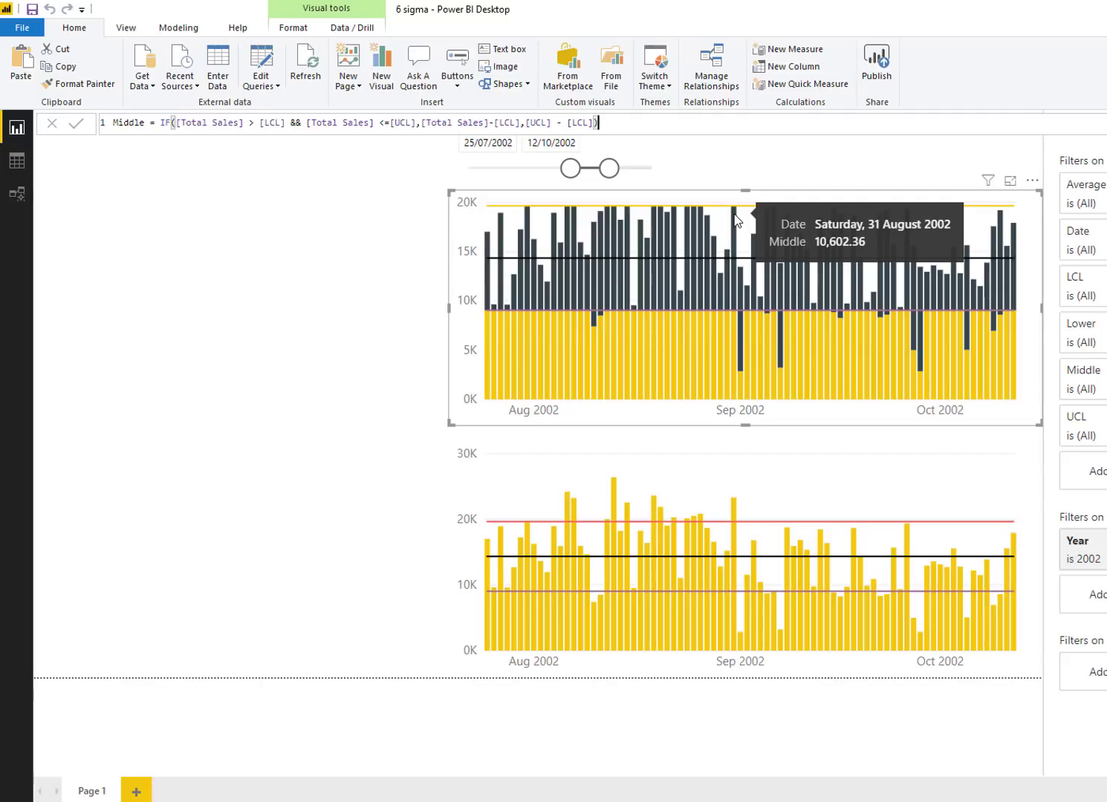
mouse_move(734, 518)
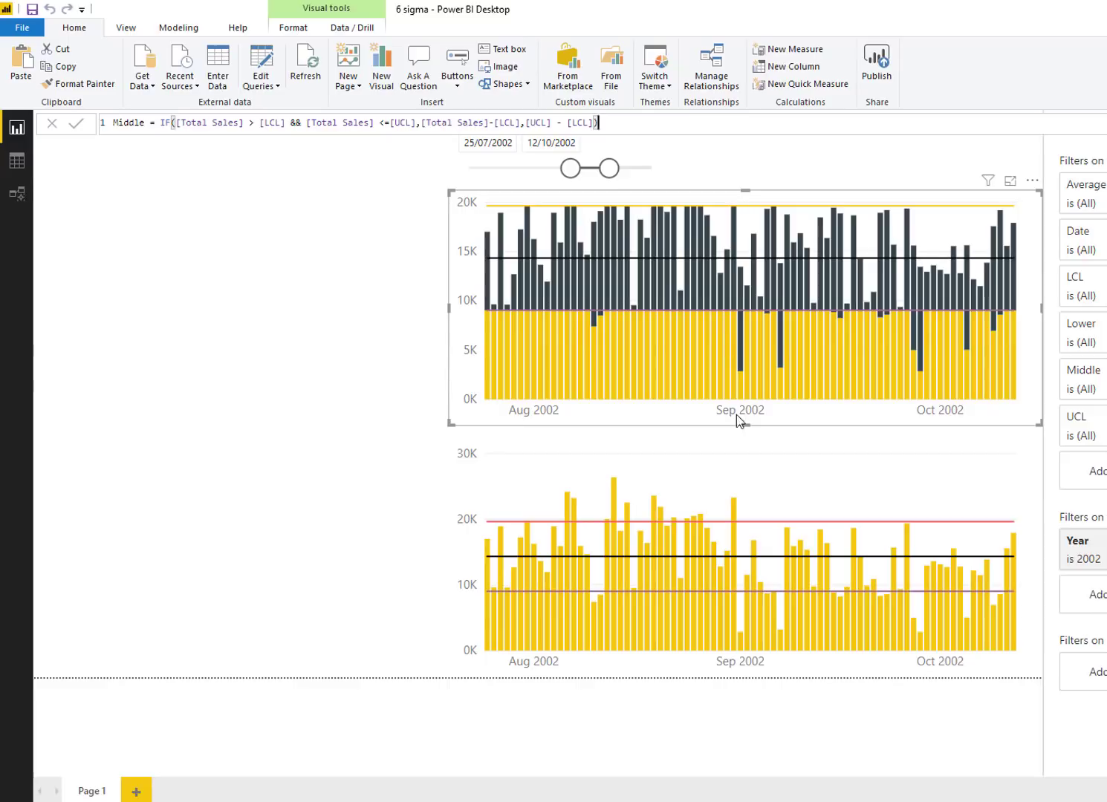
mouse_move(714, 361)
mouse_move(739, 329)
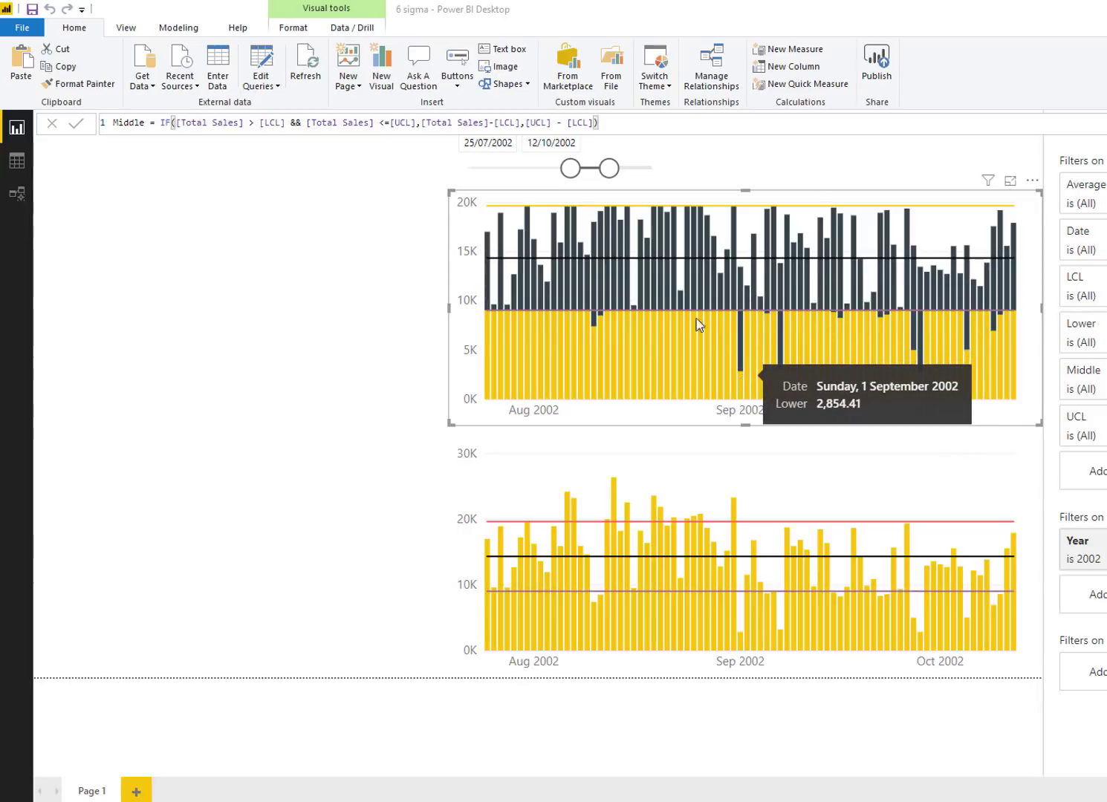
Wrap [UCL] - [LCL] in a nested IF([Total Sales] > [LCL], ...) and commit Middle
click(526, 122)
drag(527, 122, 594, 123)
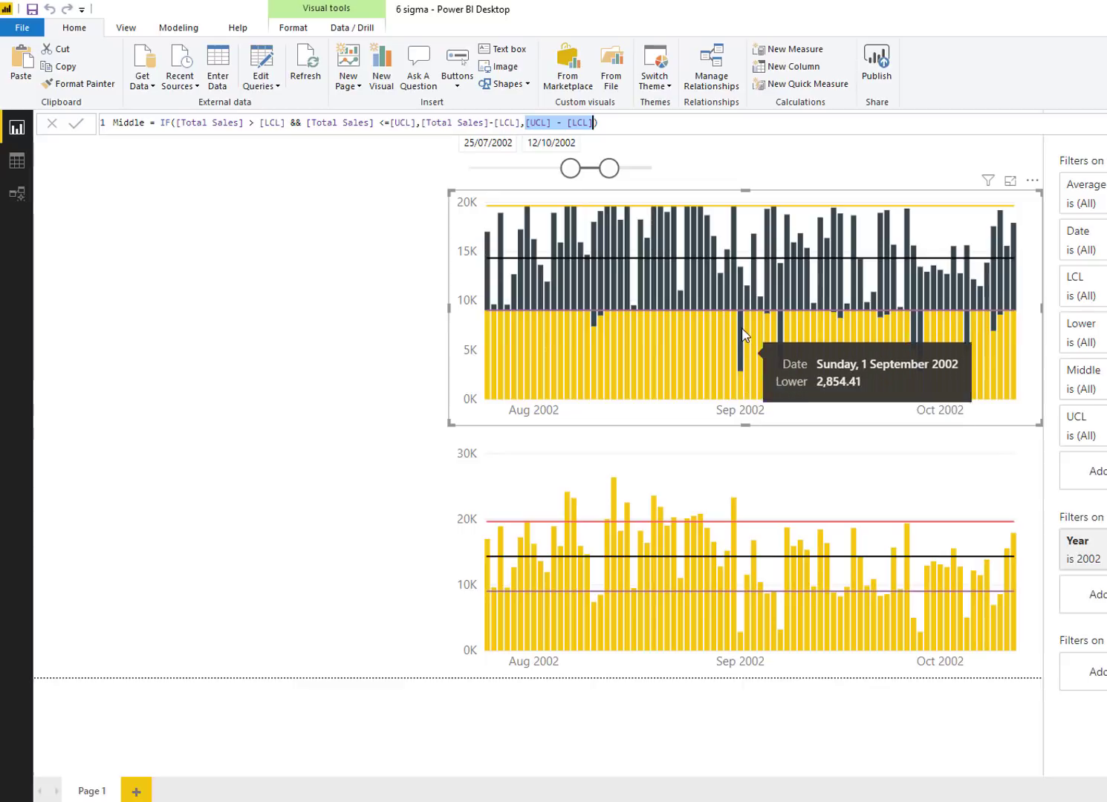
click(540, 131)
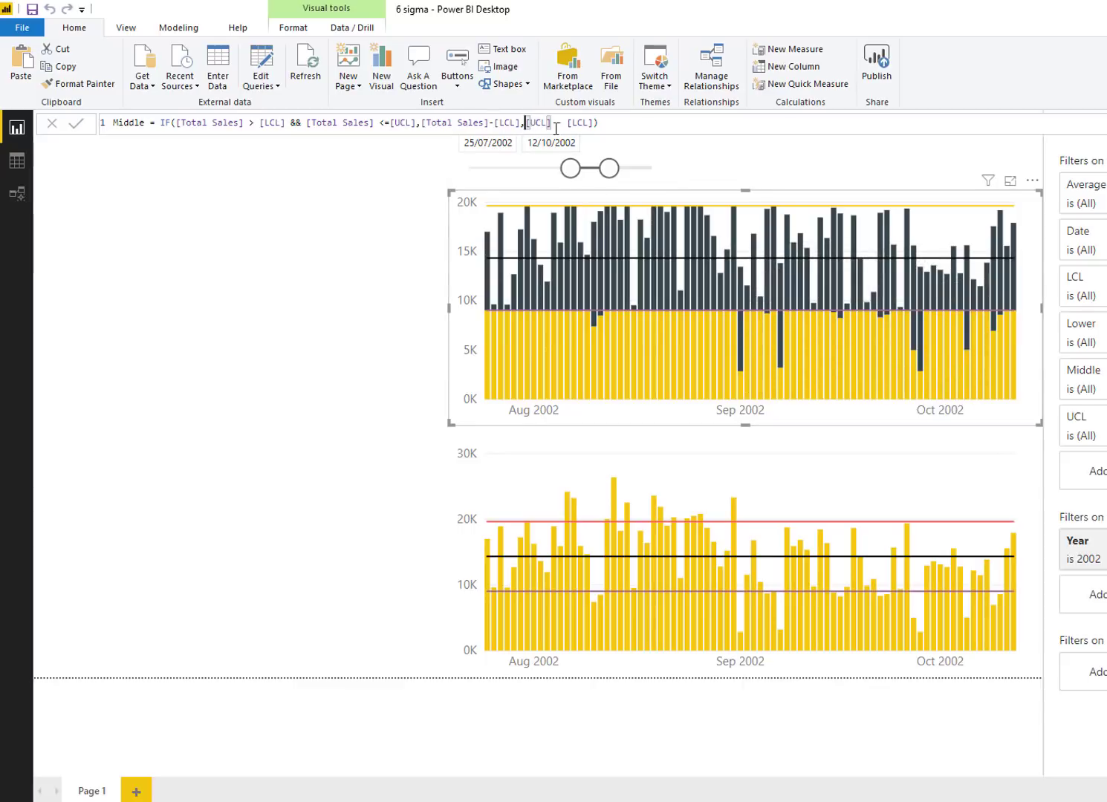
text(if()
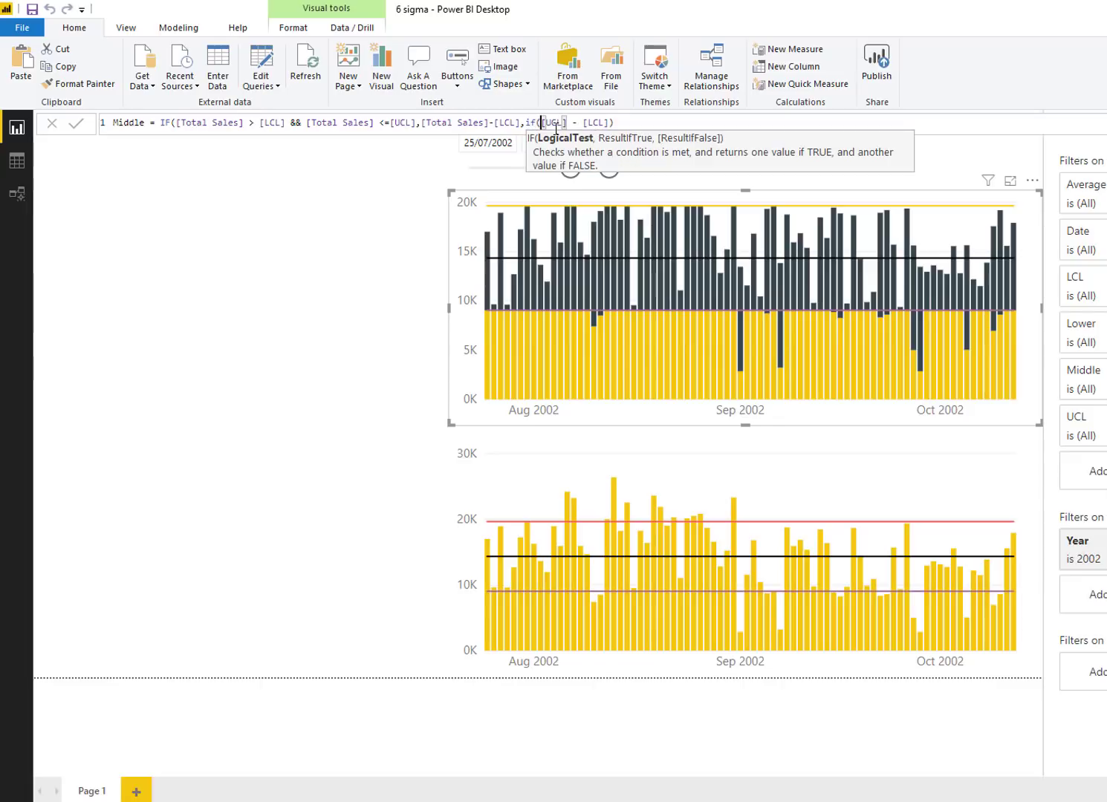
text(total)
key(Tab)
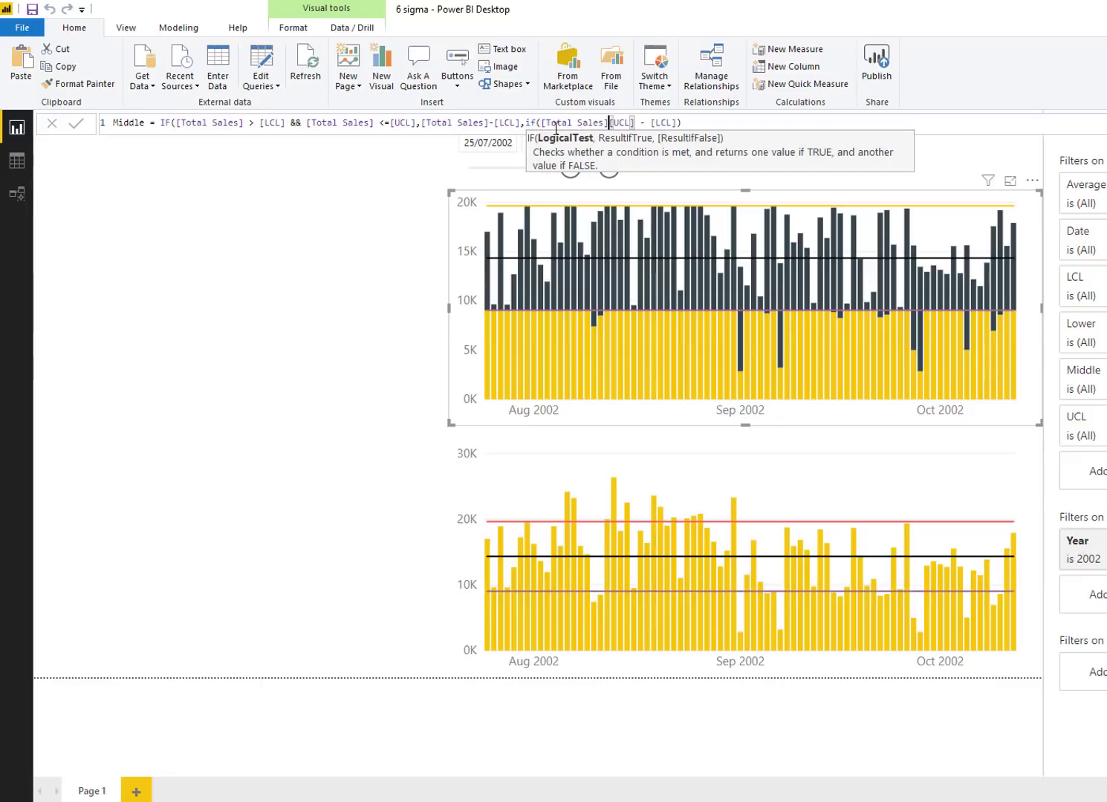
text(>lcl)
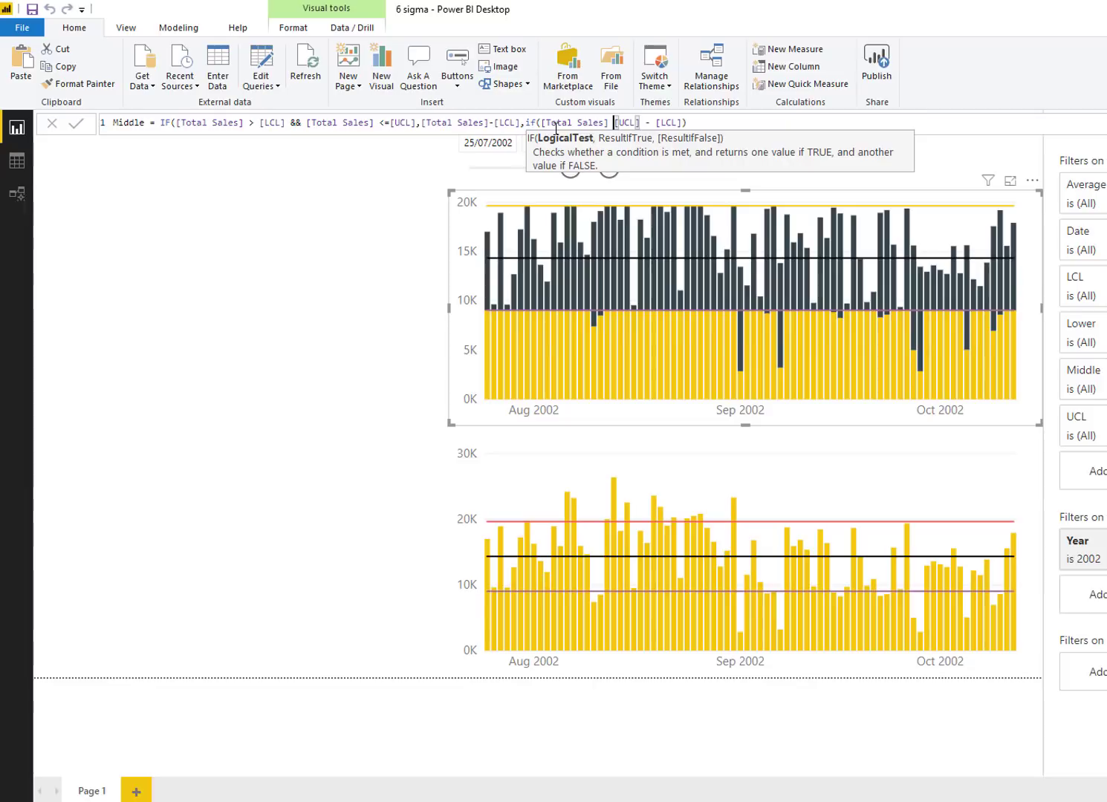
key(Tab)
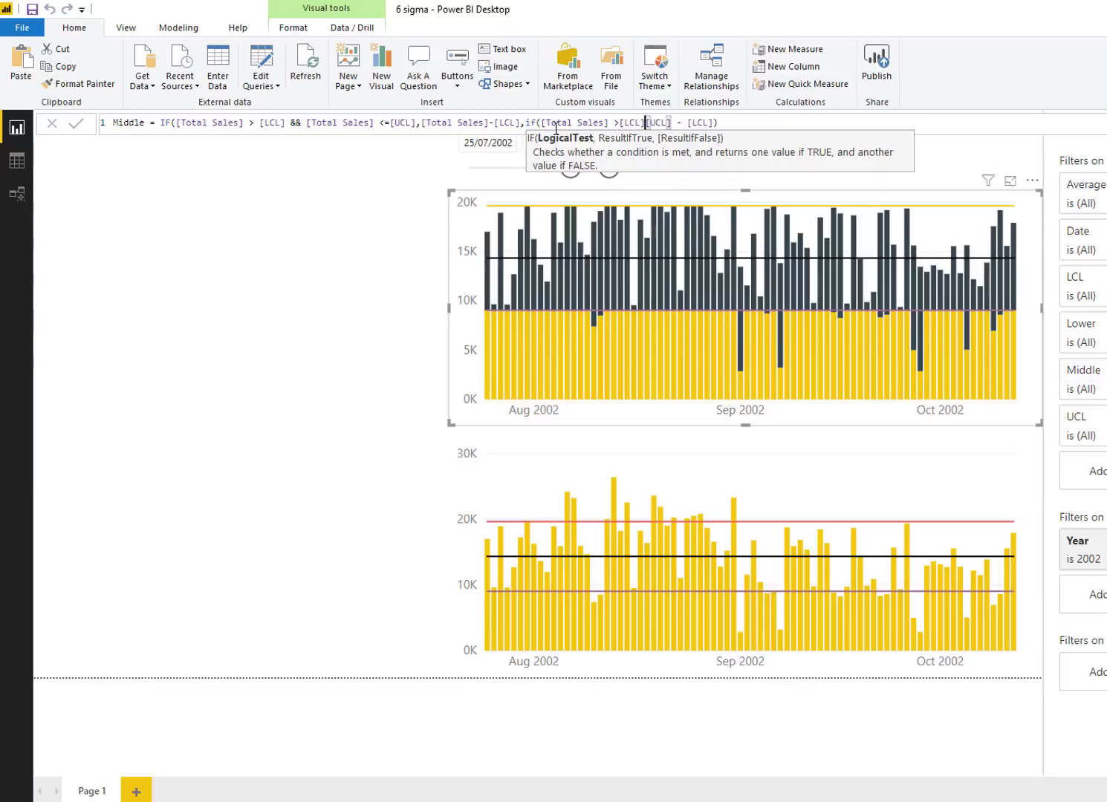
text(,)
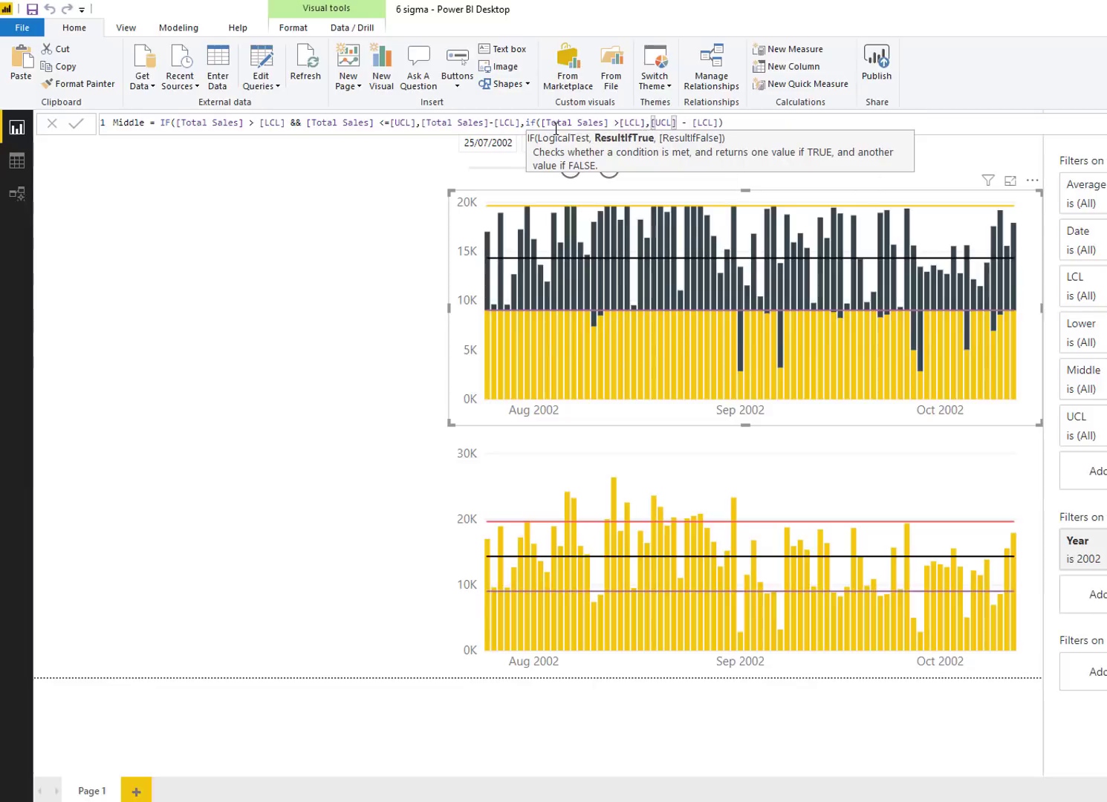
click(741, 123)
text())
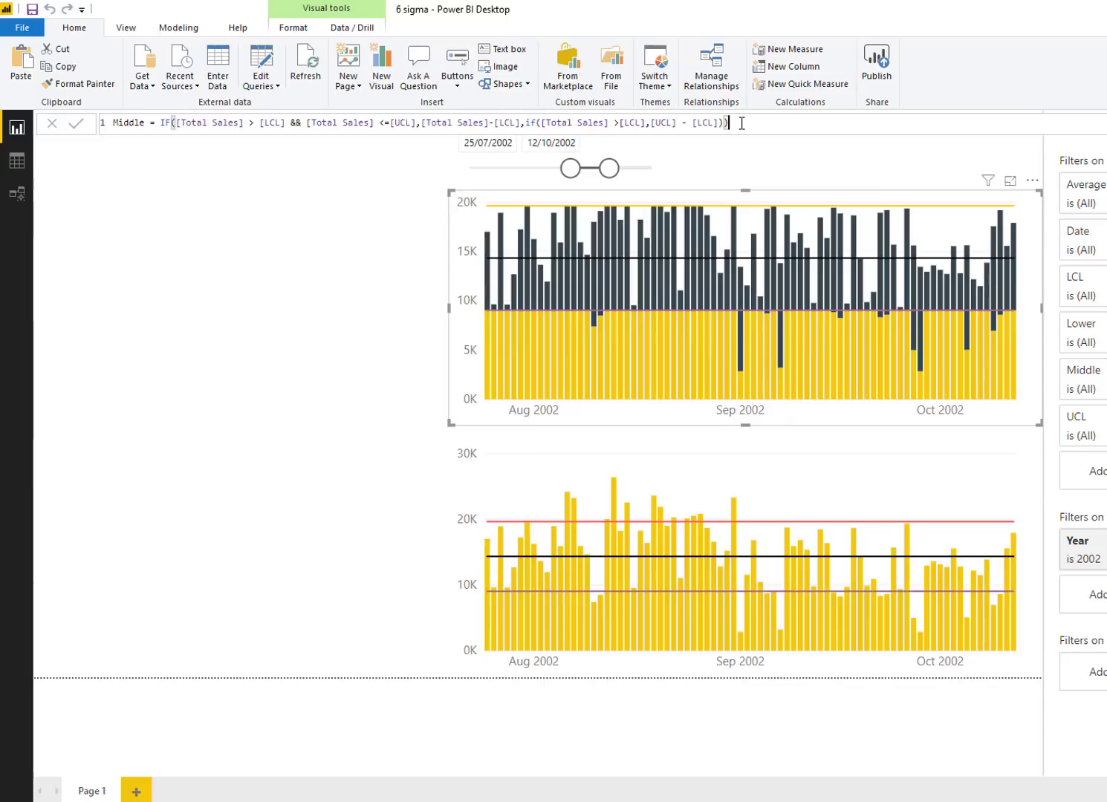
key(Return)
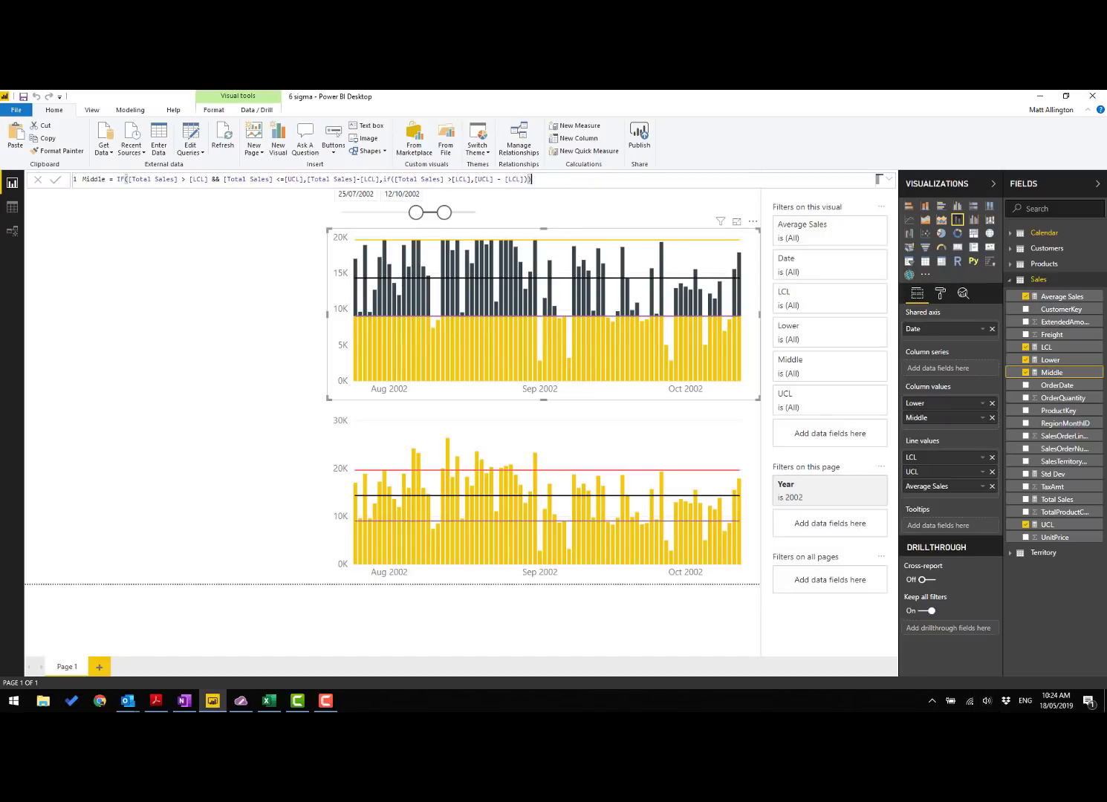
right_click(1022, 297)
Start an Upper measure testing whether [Total Sales] > [UCL]
key(Escape)
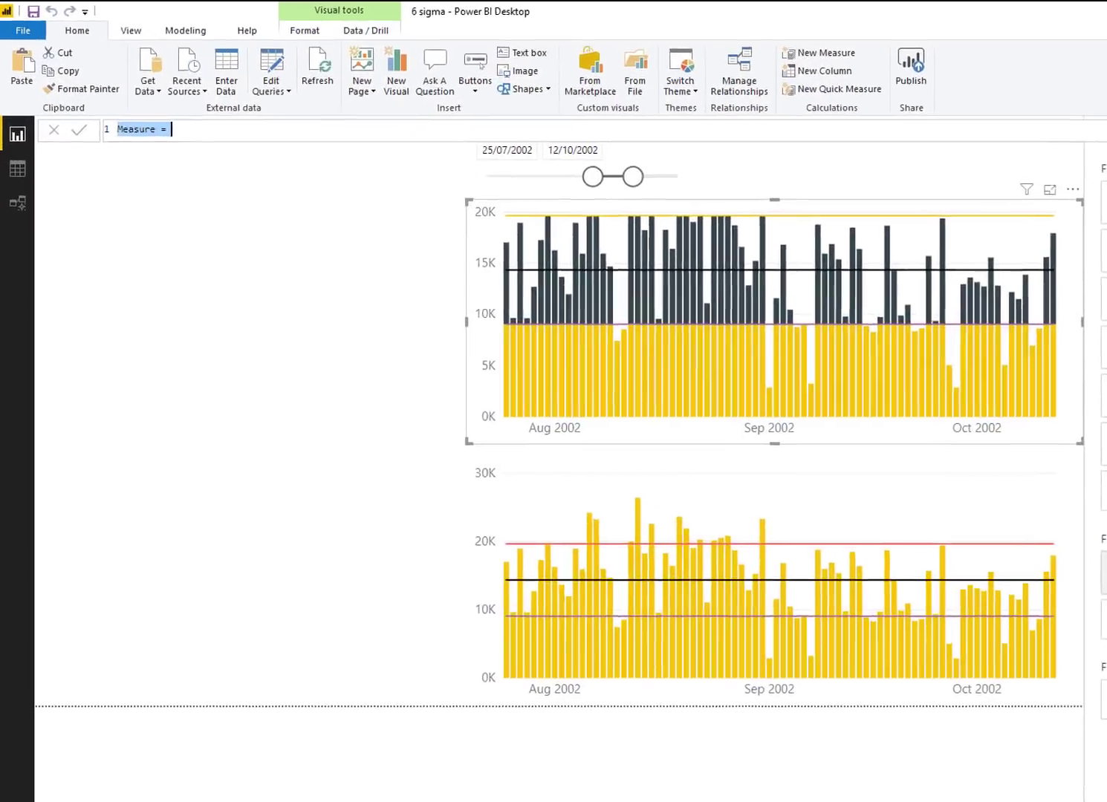
key(BackSpace)
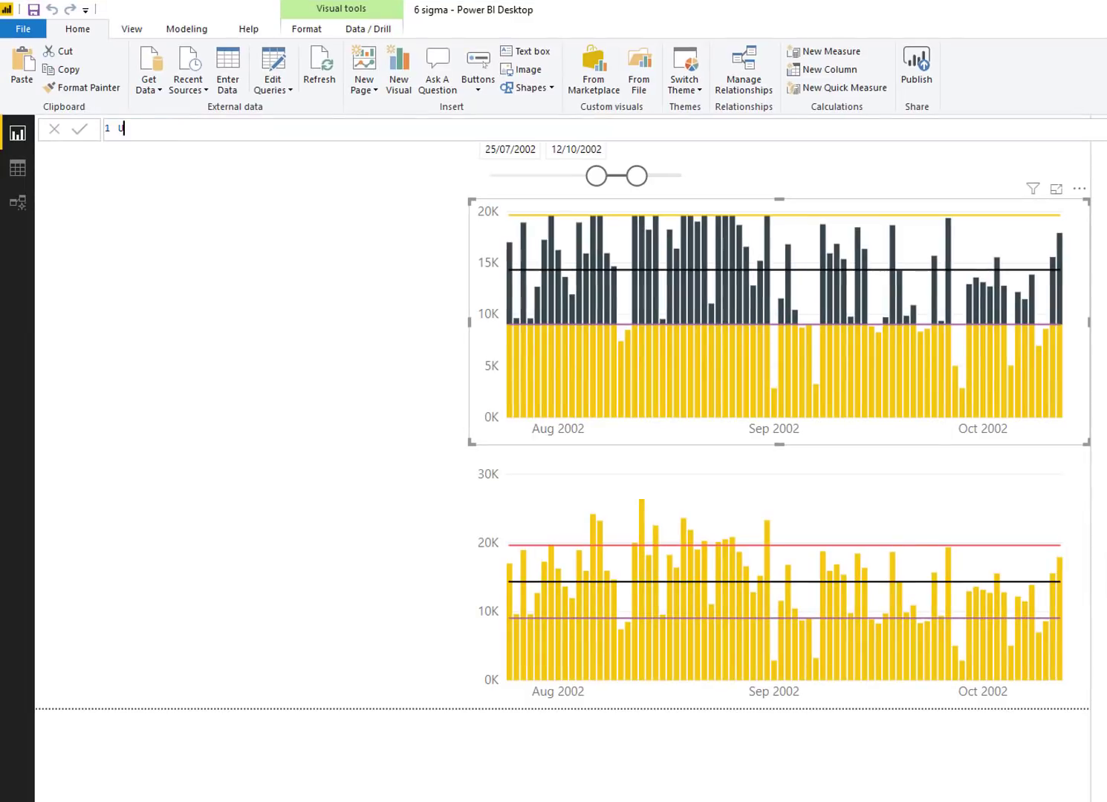
text(Upper = IF()
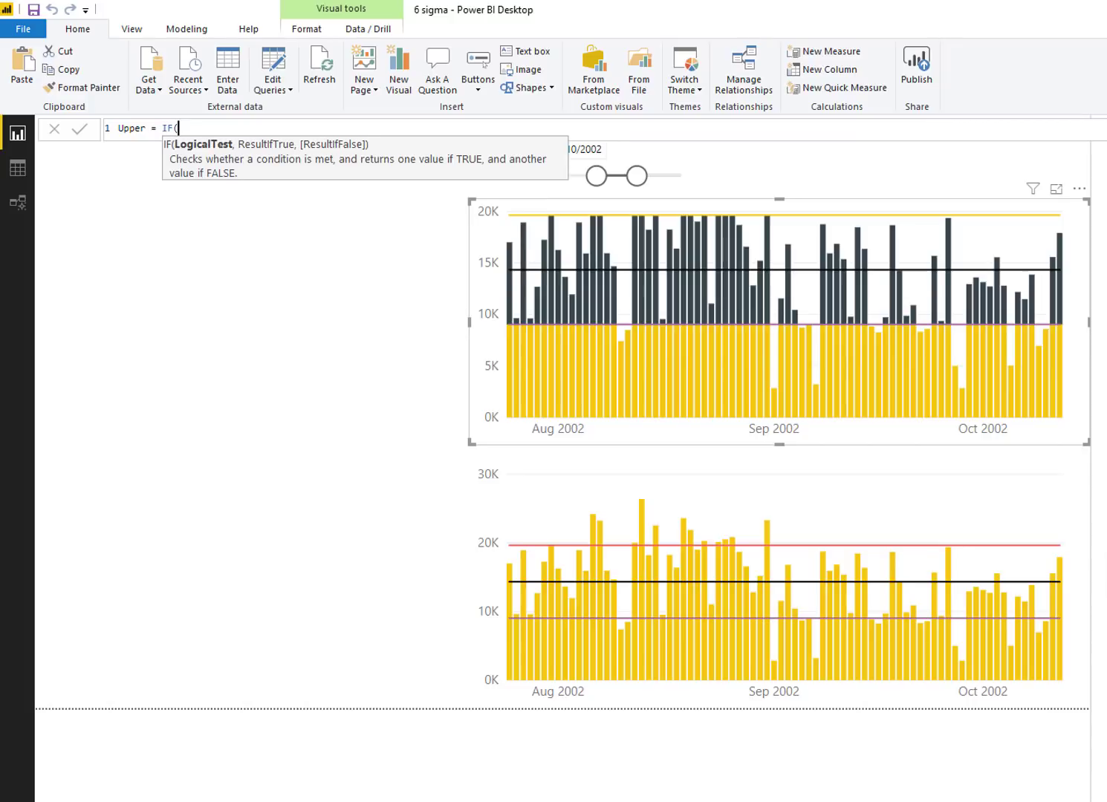
text(totl)
key(Tab)
text(>uc)
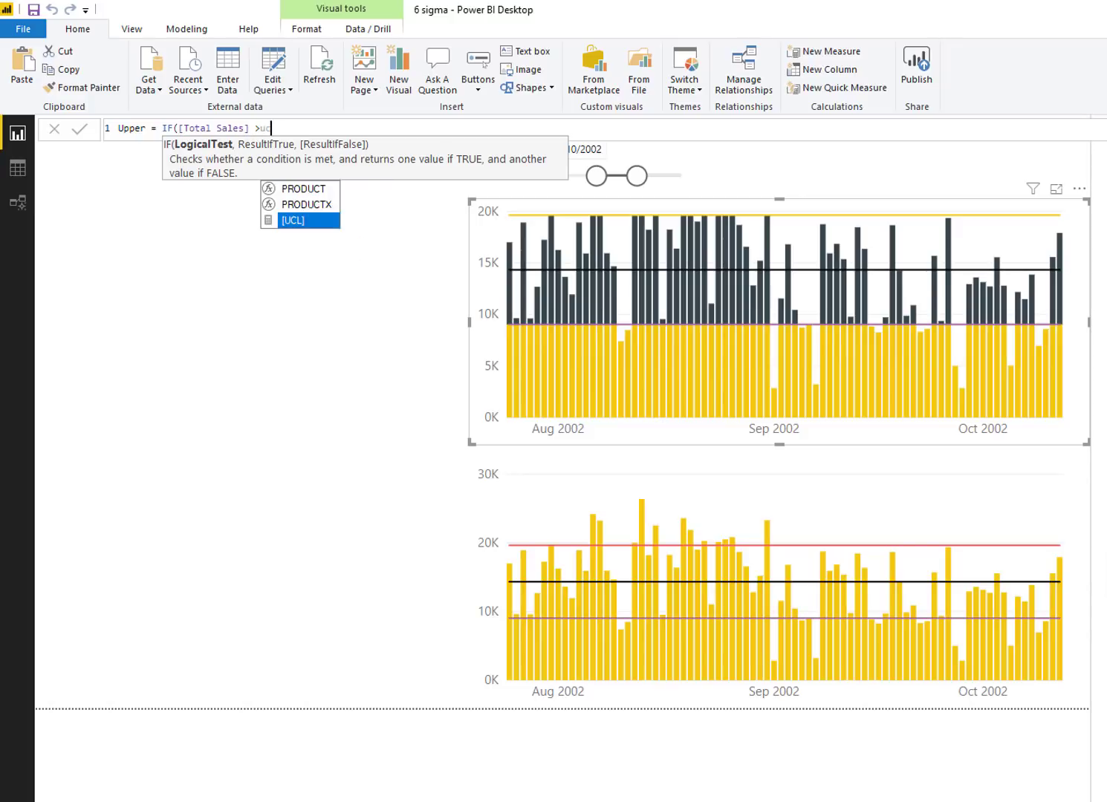
key(Tab)
Have Upper return [Total Sales]-[UCL] and commit the measure
text(,)
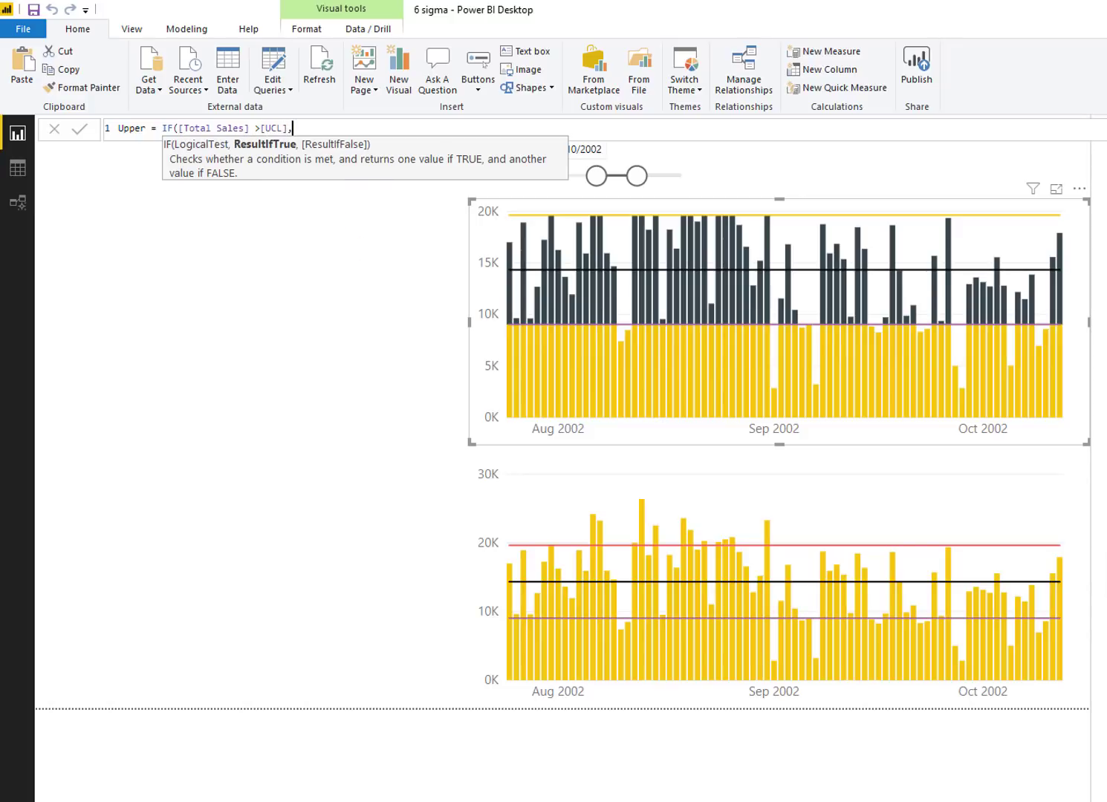
text([Total Sales])
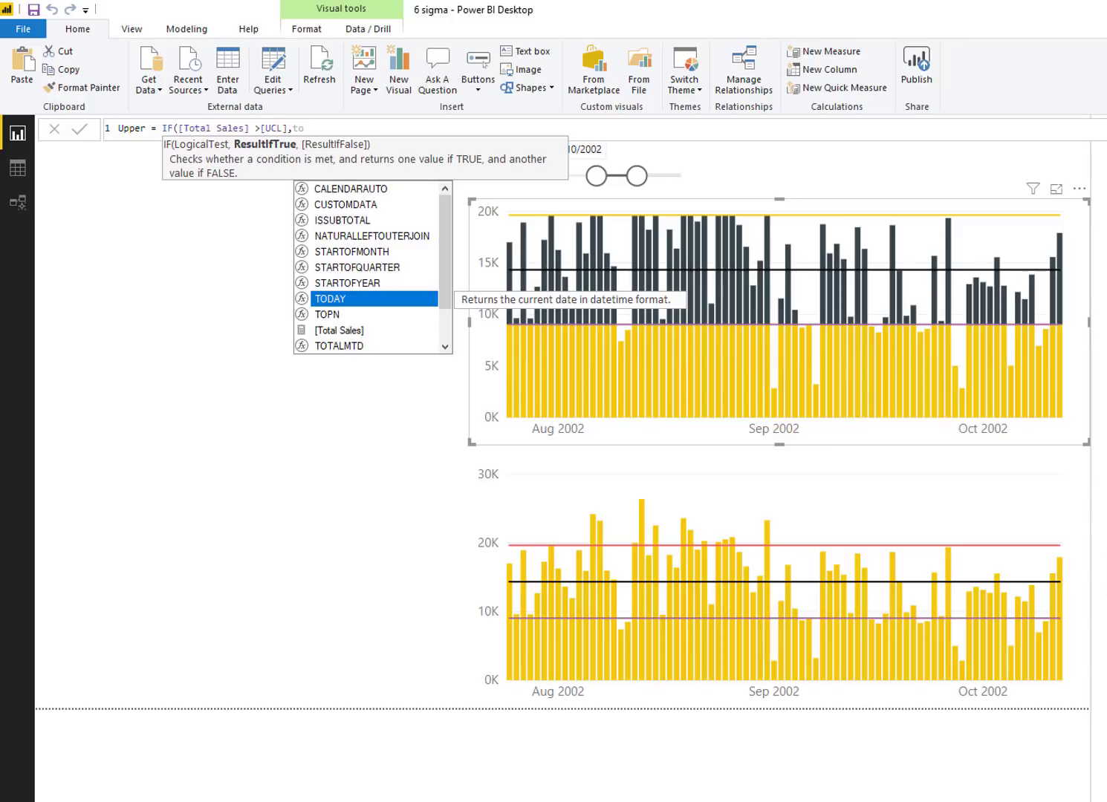
key(Tab)
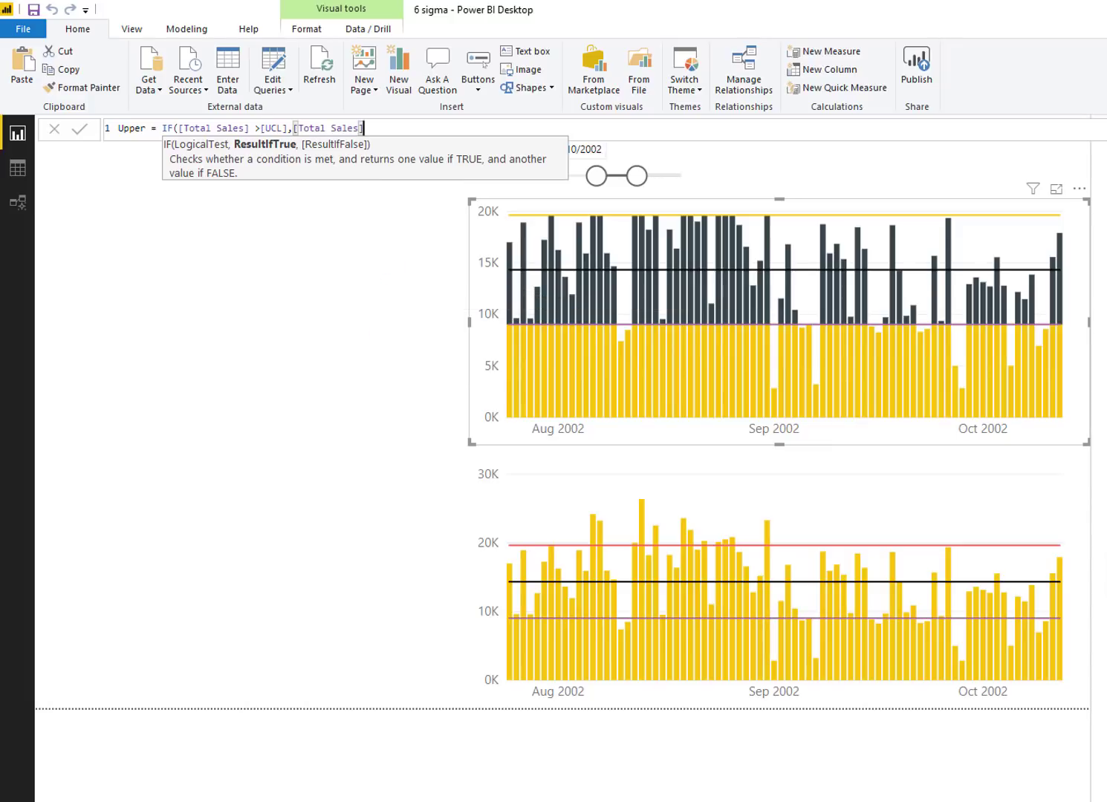
text(-u)
key(Tab)
text())
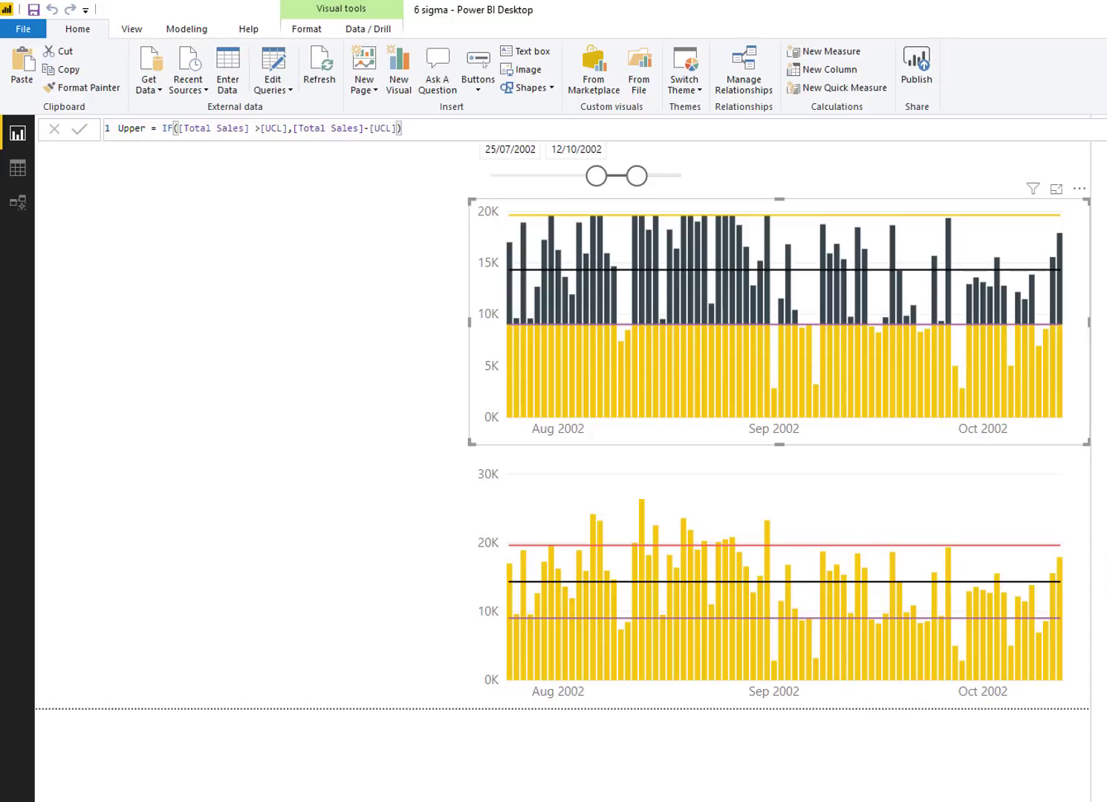
key(Return)
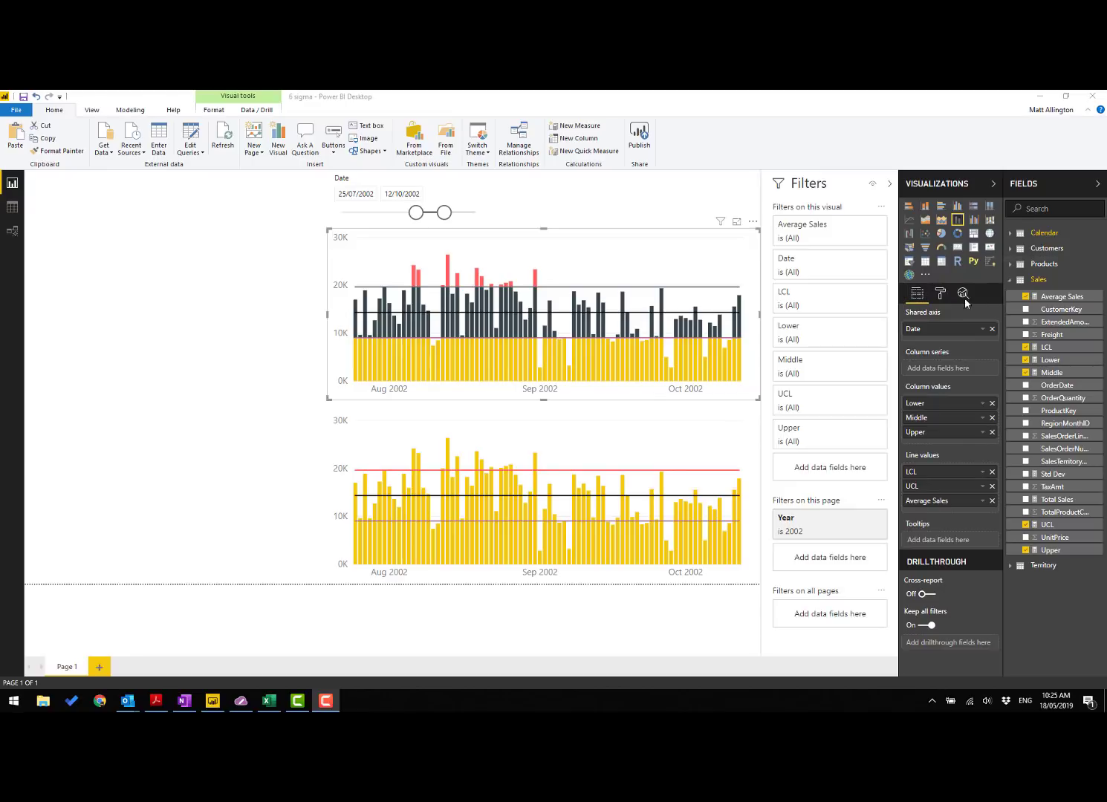
In the top chart's Data colors, set the LCL line to light blue
click(940, 294)
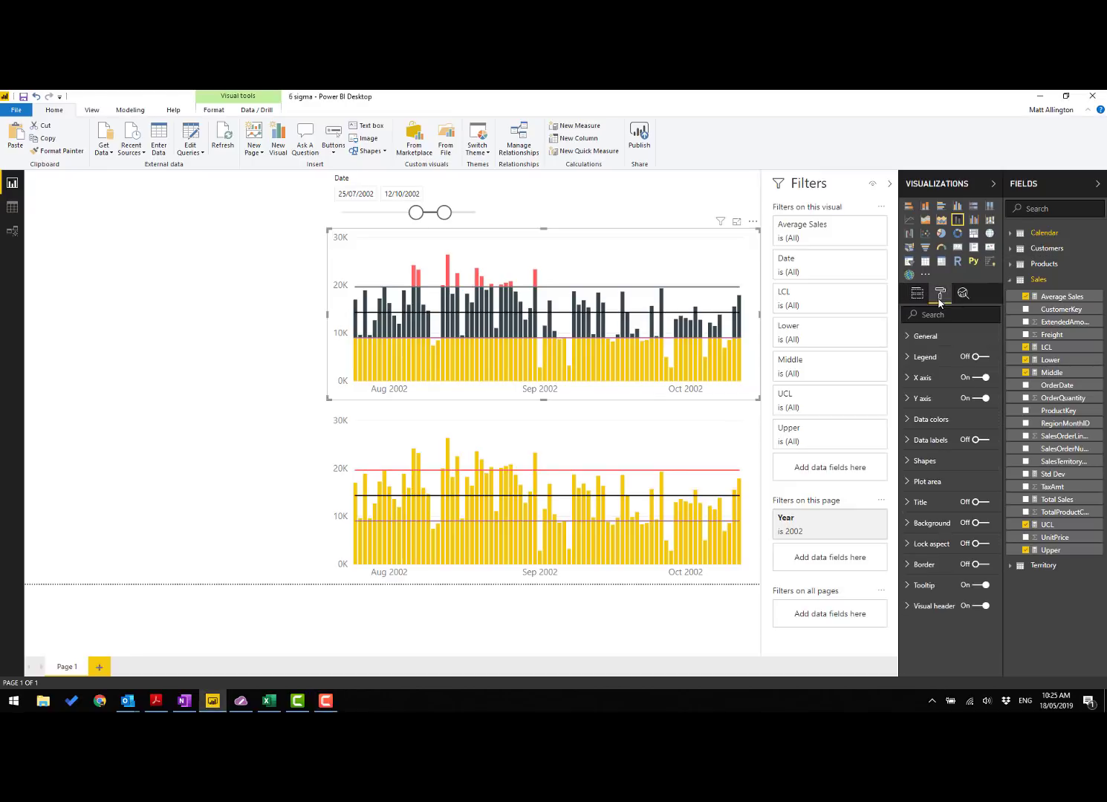
click(919, 419)
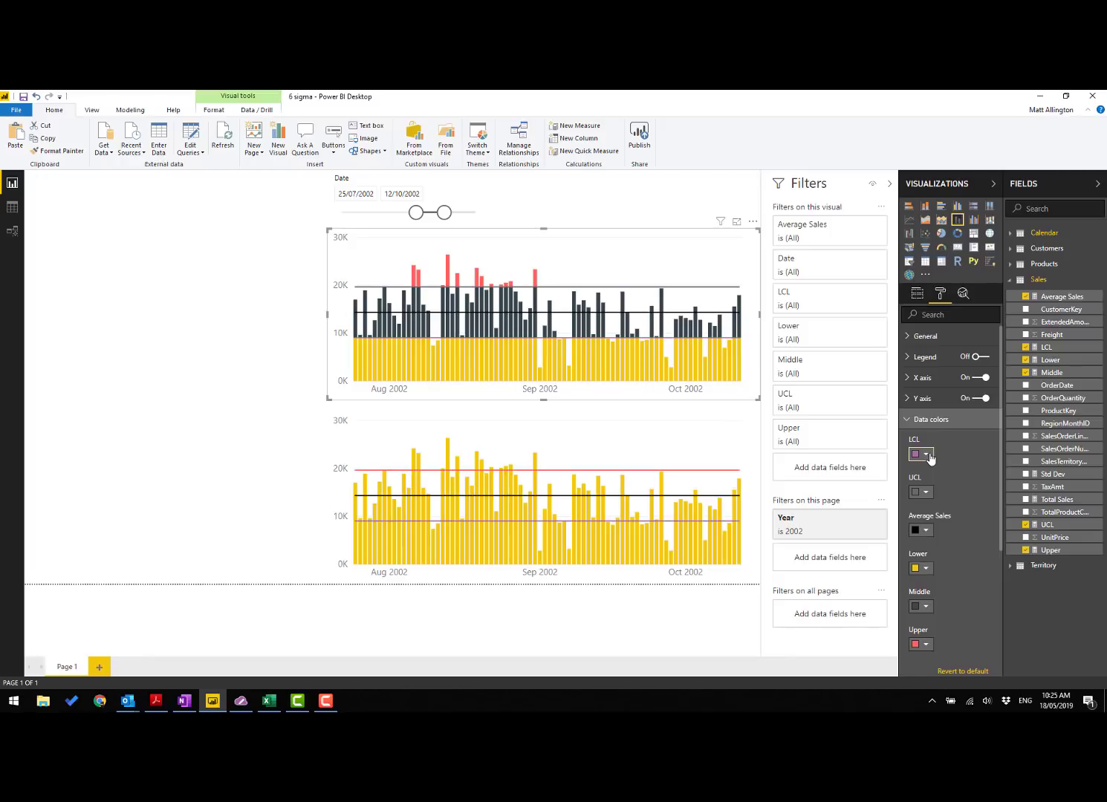
click(926, 454)
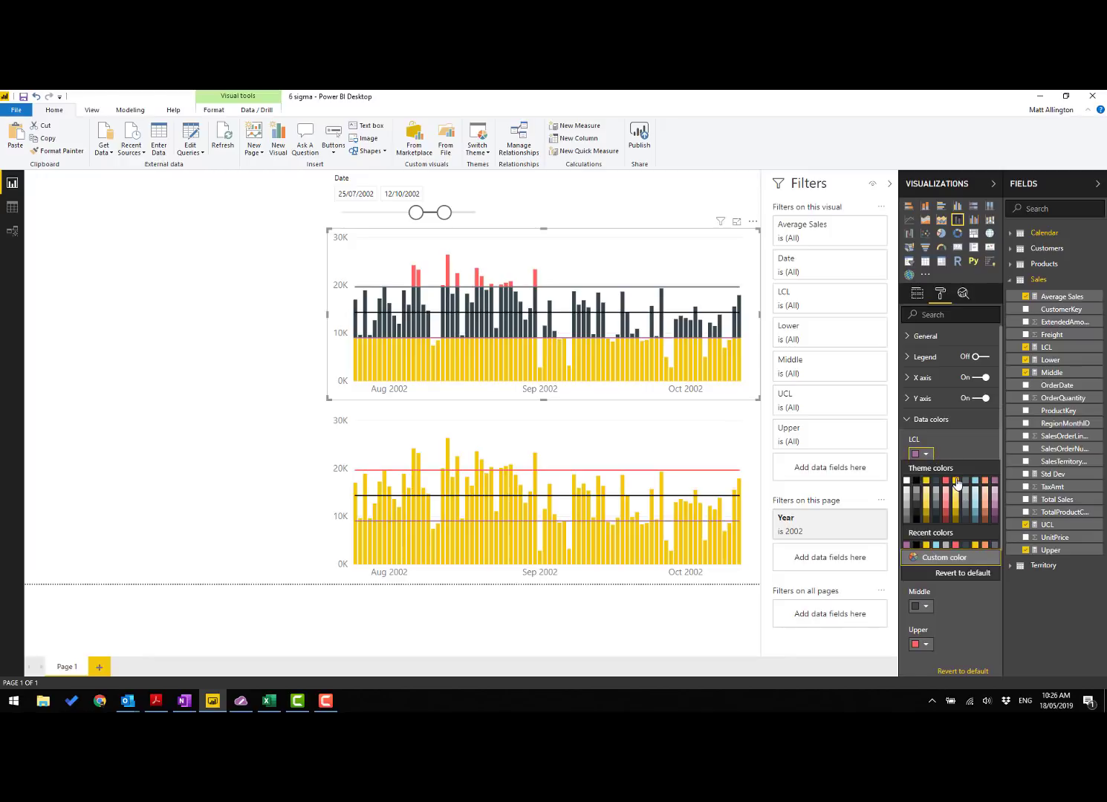
click(975, 484)
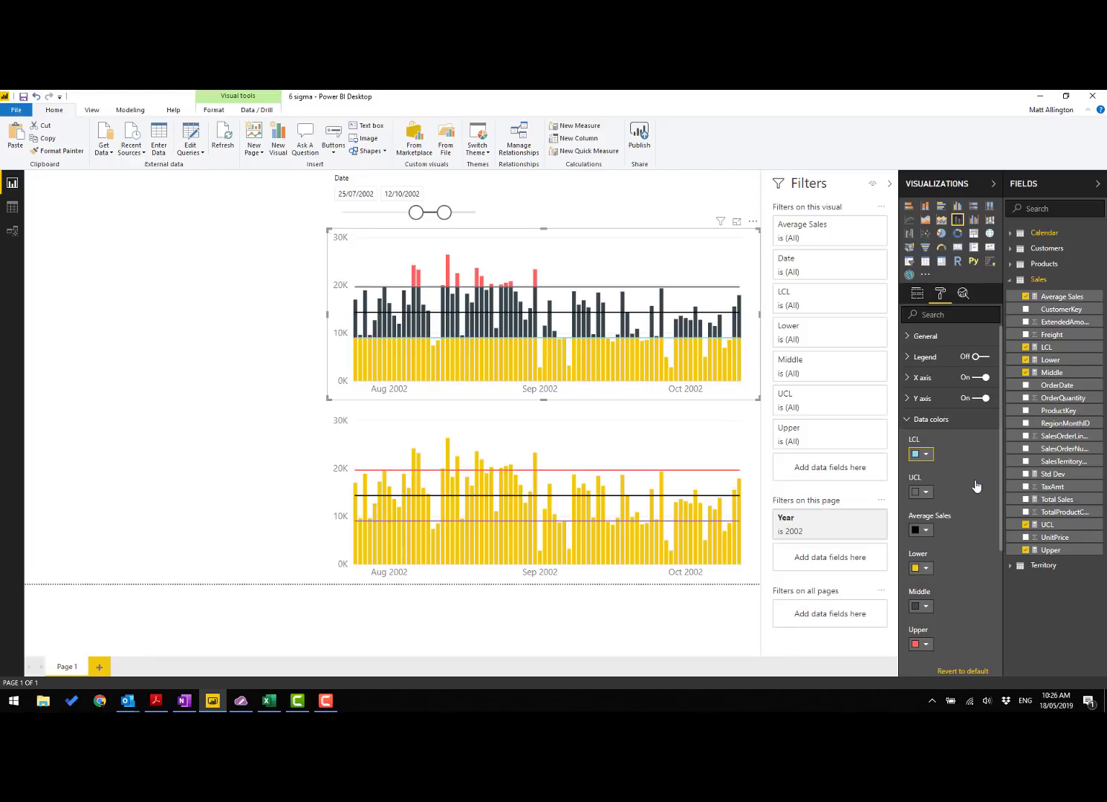
Make the UCL line red and the Average Sales line grey
click(926, 491)
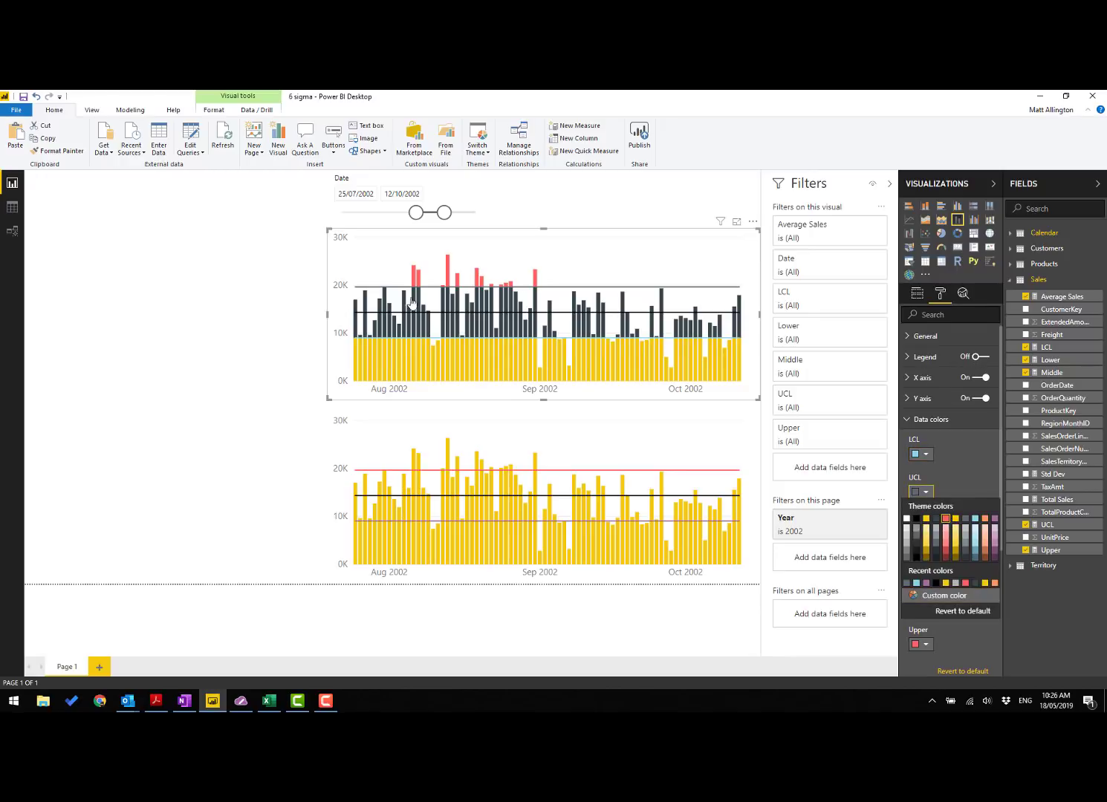
click(950, 523)
mouse_move(450, 315)
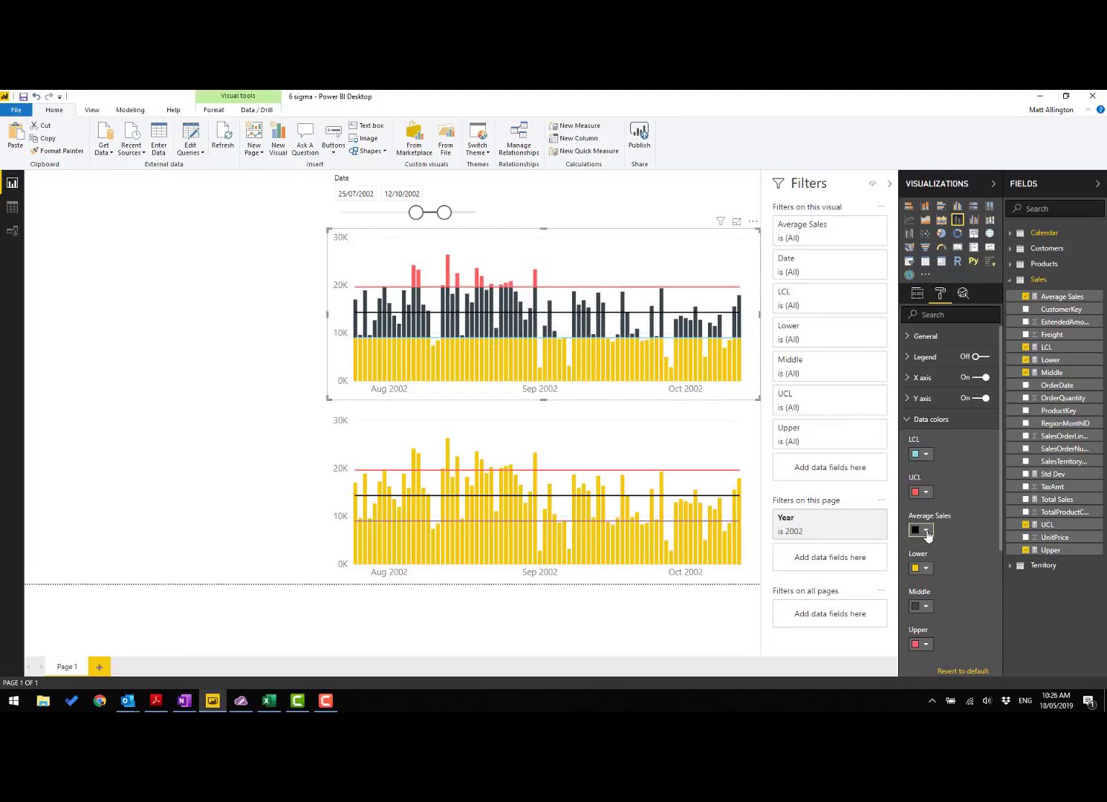
click(925, 529)
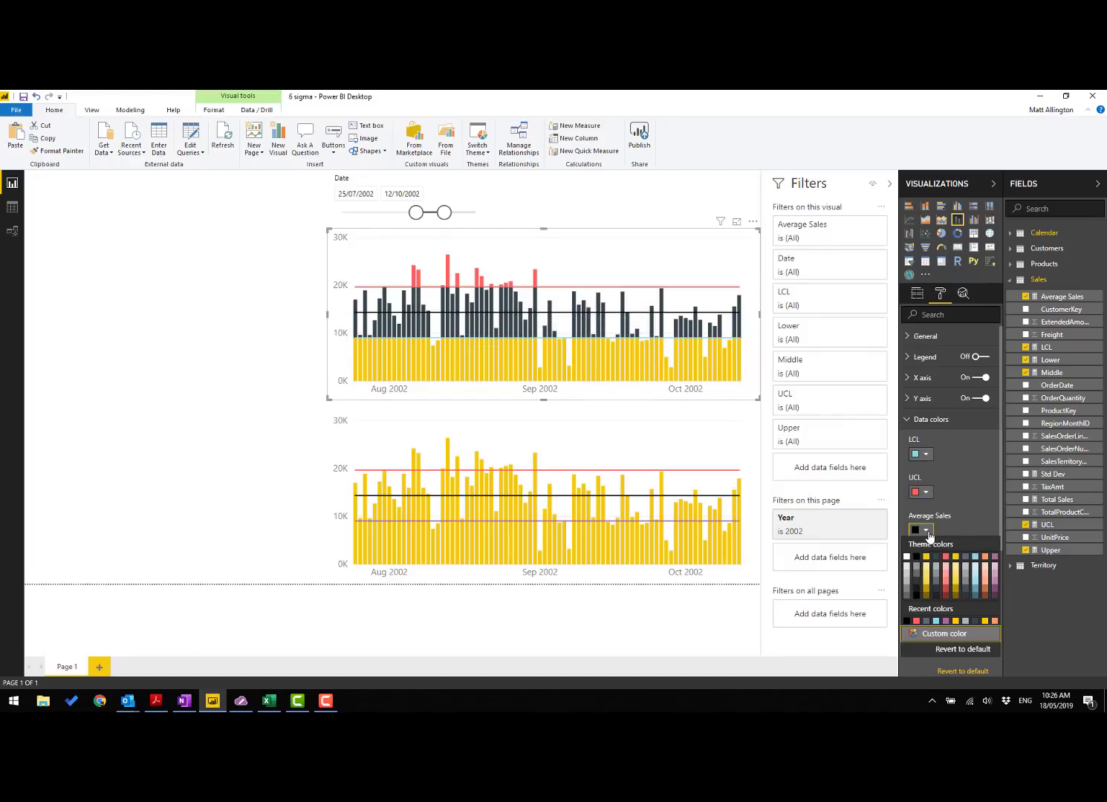
click(939, 574)
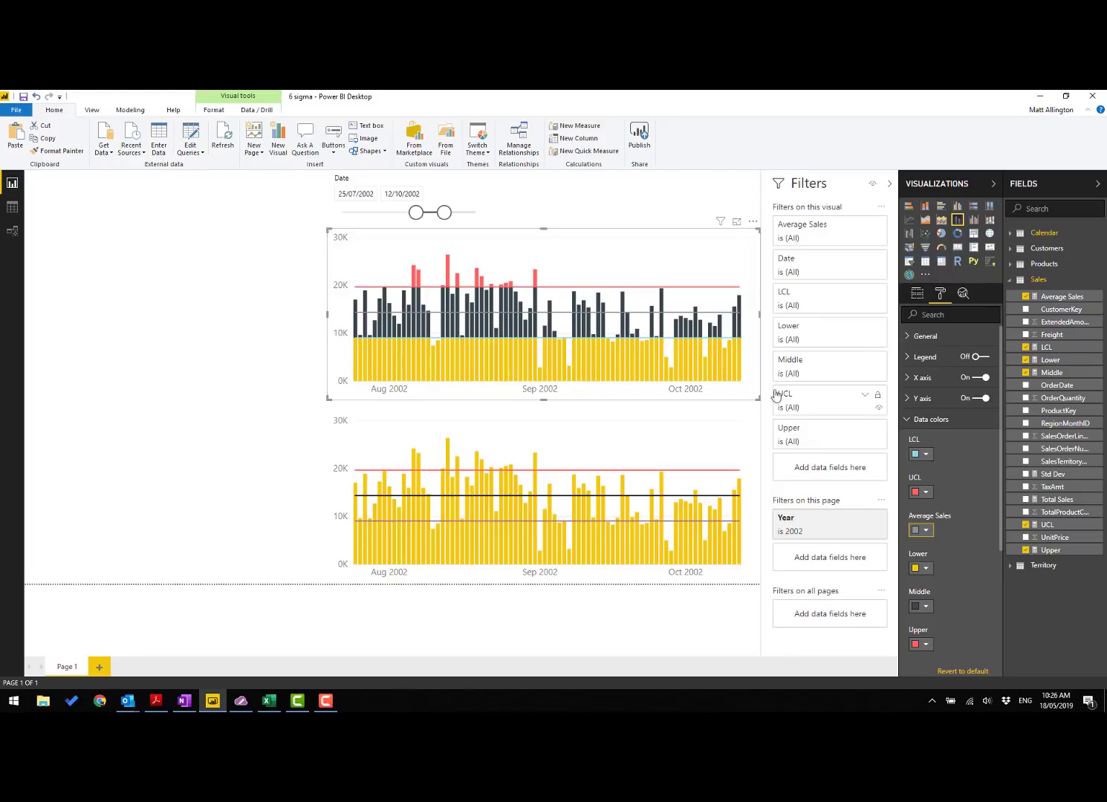
Collapse Data colors and show the Lower measure's IF([Total Sales] >=[LCL],[LCL],[Total Sales]) formula
click(915, 419)
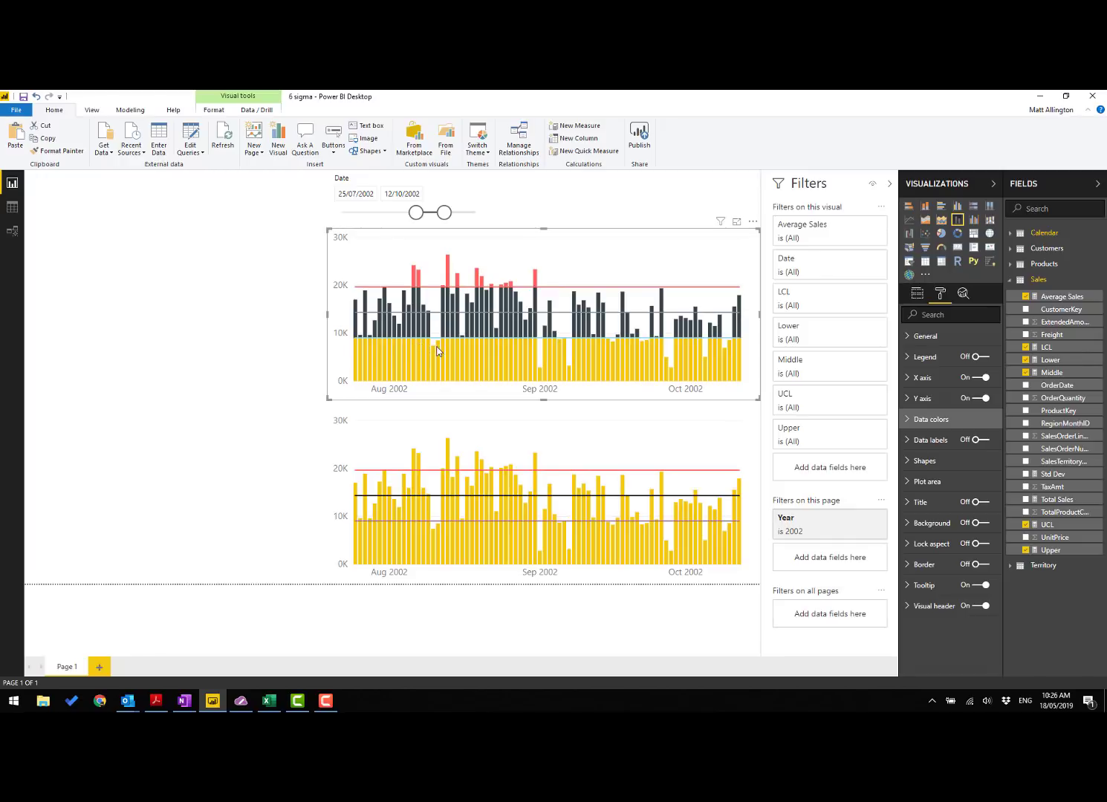
mouse_move(436, 358)
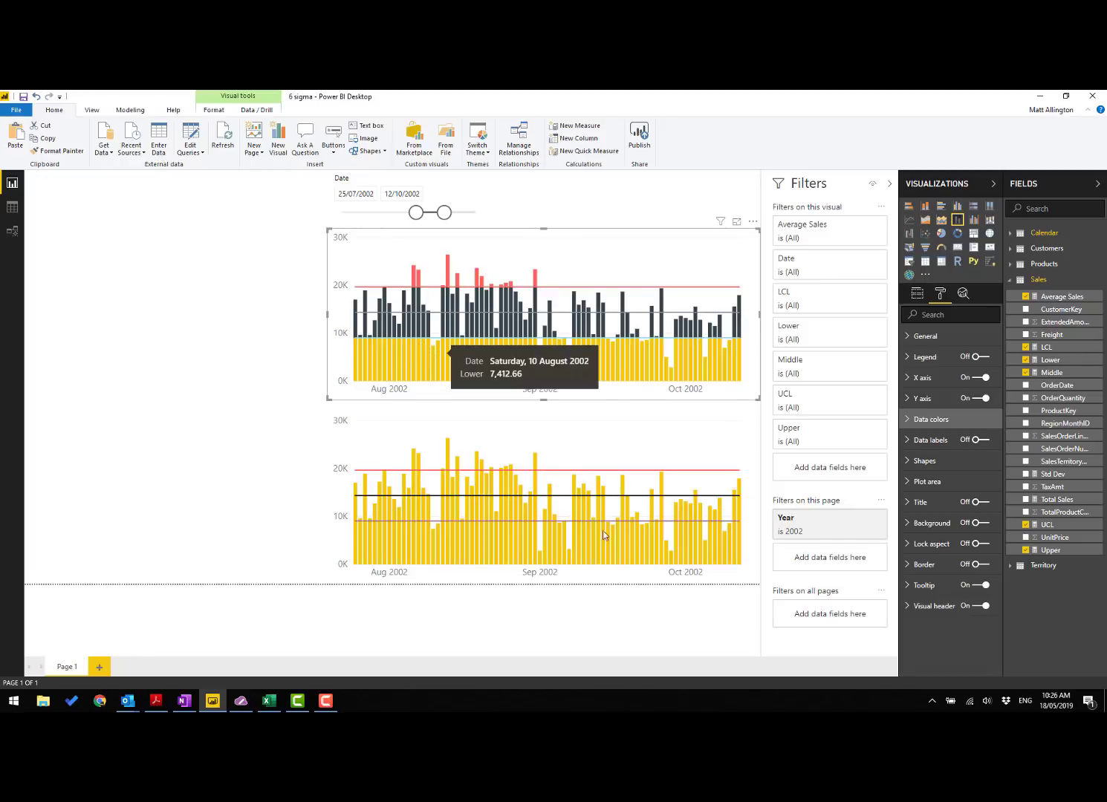
key(F10)
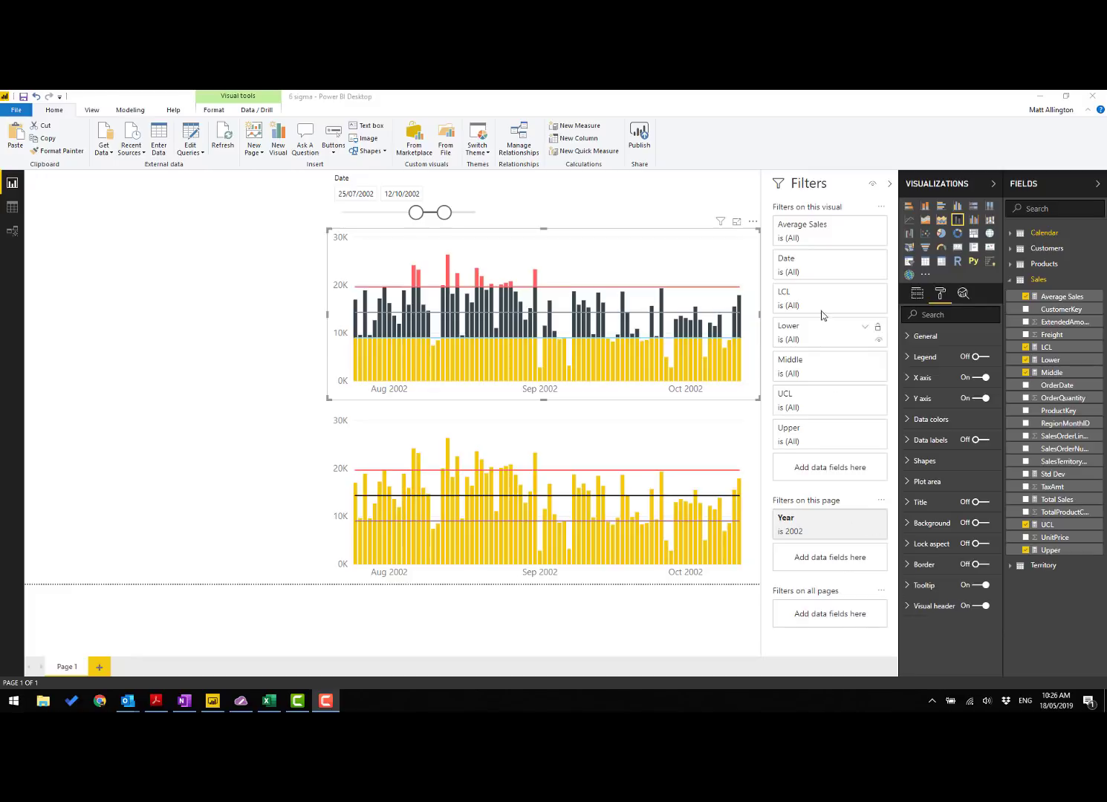
click(1068, 364)
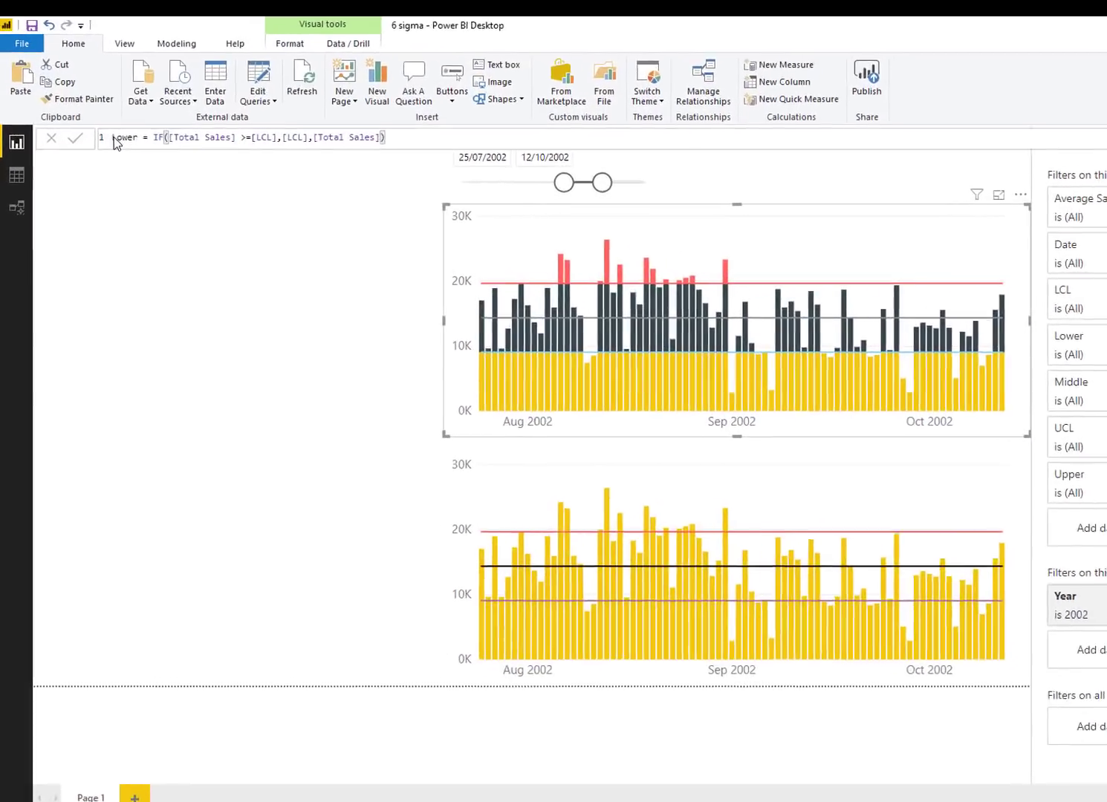
Rename Lower to Full Lower, drop the [Total Sales] fallback, and copy IF([Total Sales] >=[LCL],[LCL])
click(117, 142)
text(Pol)
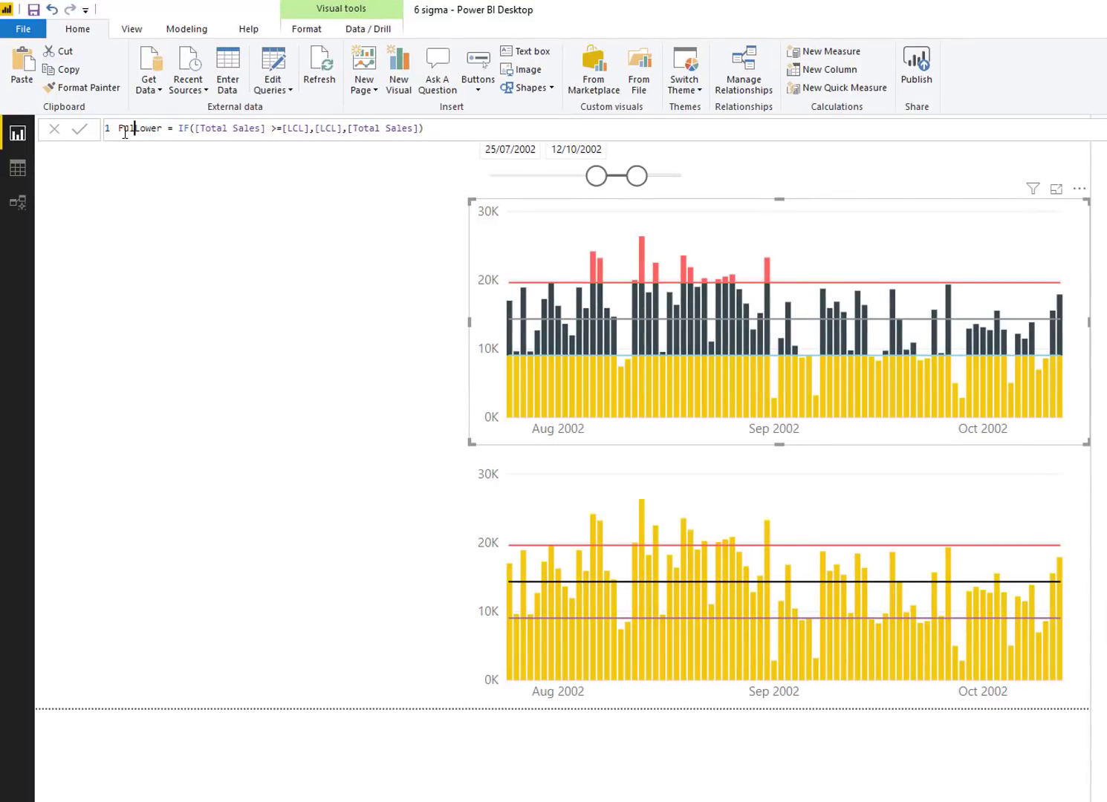
text(l)
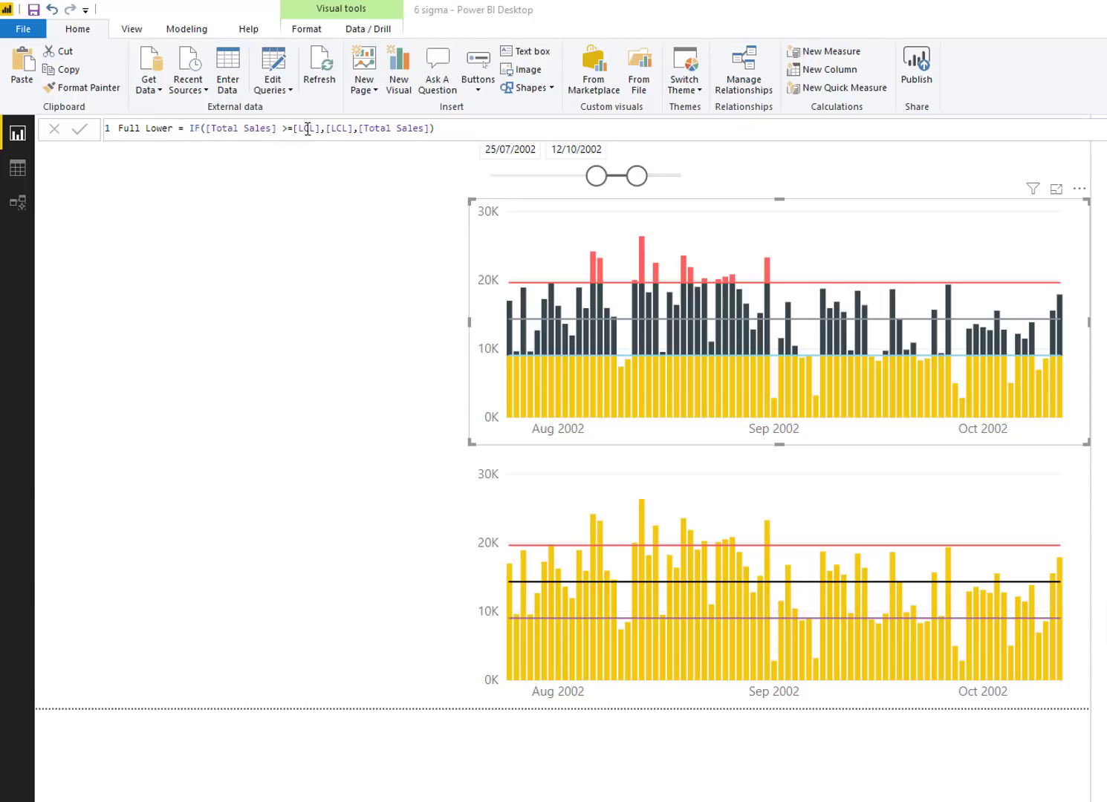
drag(357, 129, 429, 130)
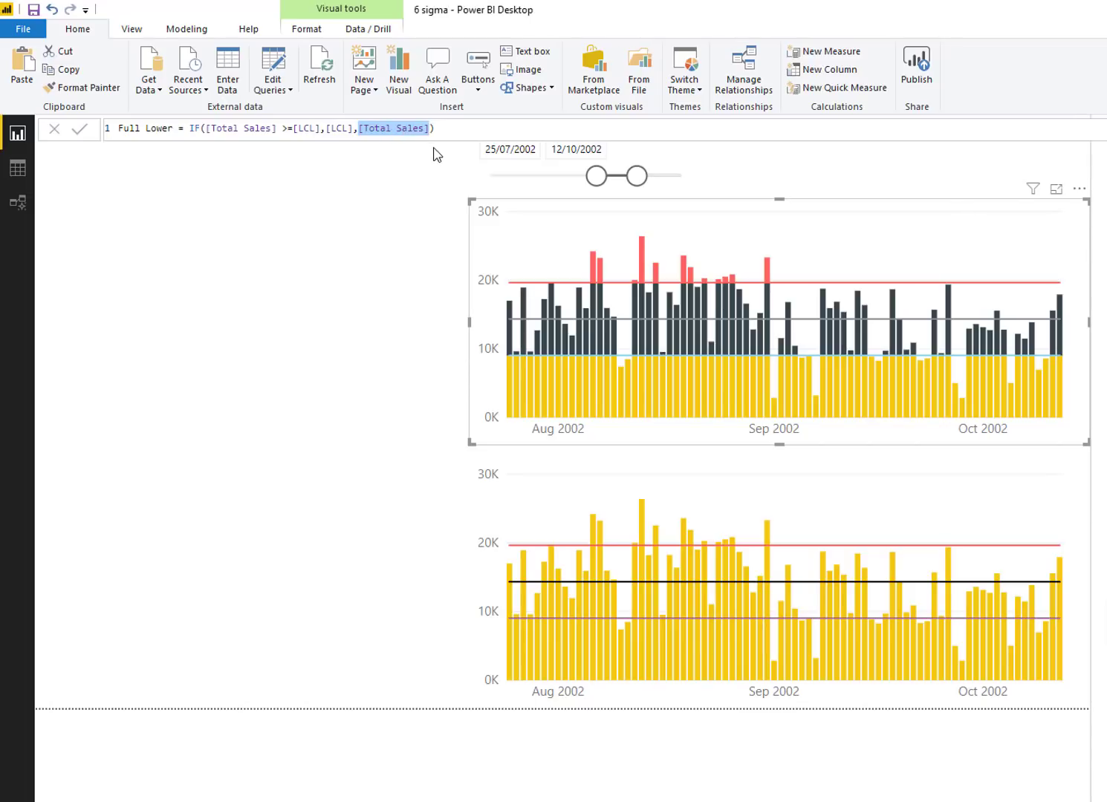
key(BackSpace)
mouse_move(622, 379)
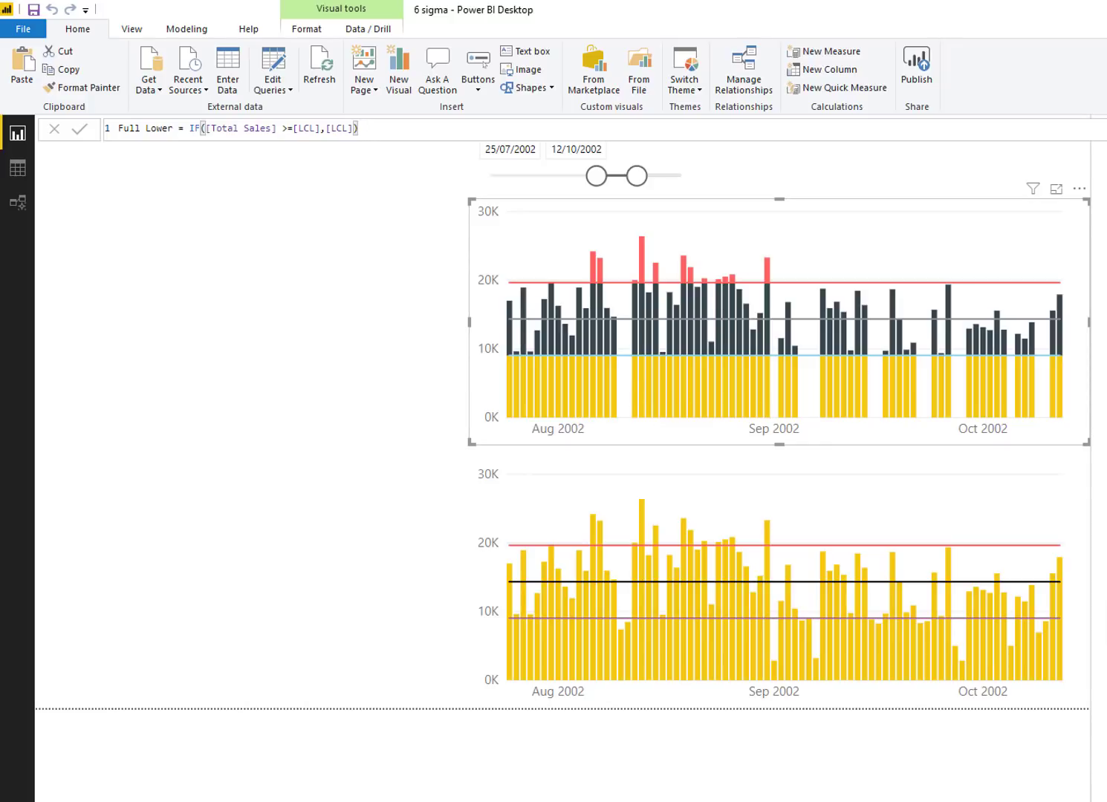
drag(379, 128, 54, 128)
key(ctrl+c)
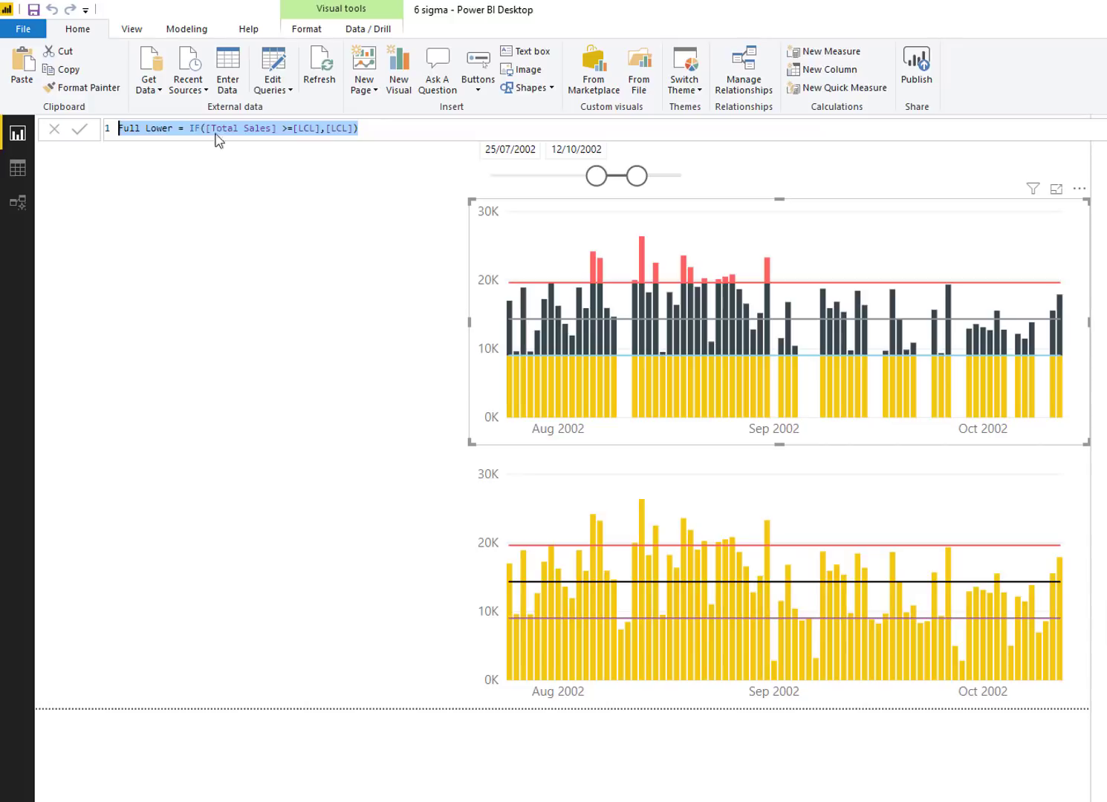
key(Escape)
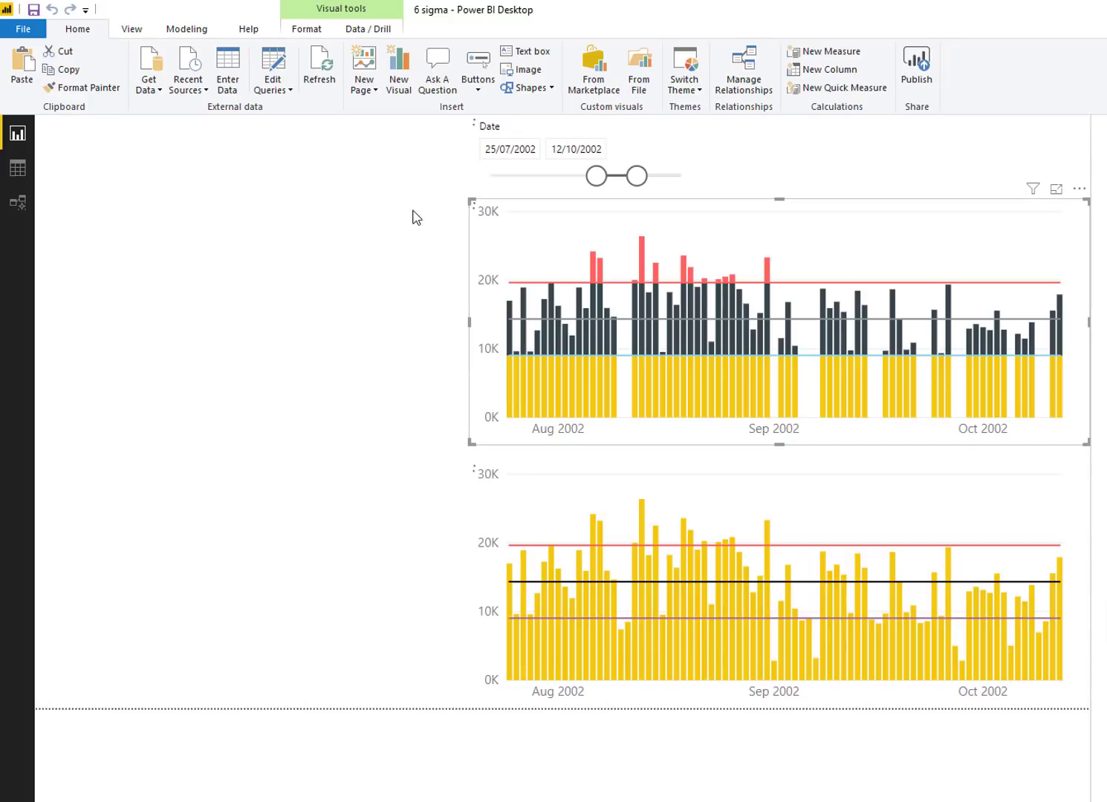
Create a new measure named Part Lower Bar and paste in the copied formula
key(alt+h)
key(n)
key(m)
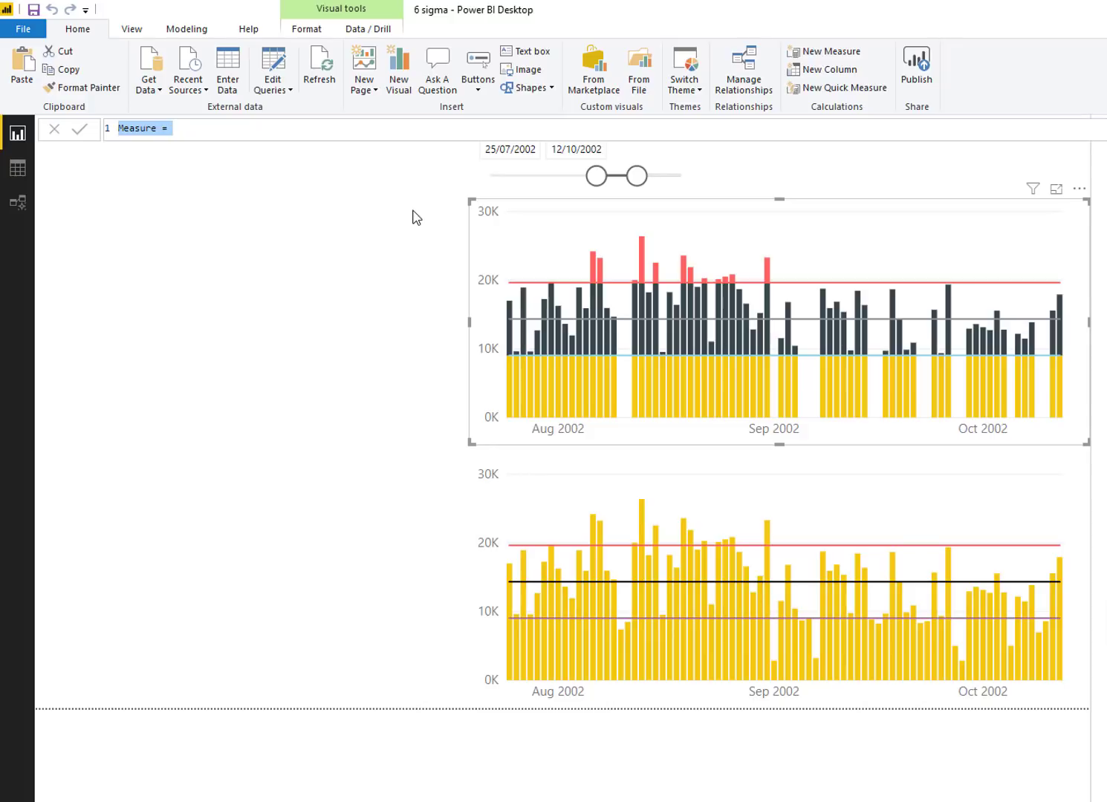
text(Part Lower Bar)
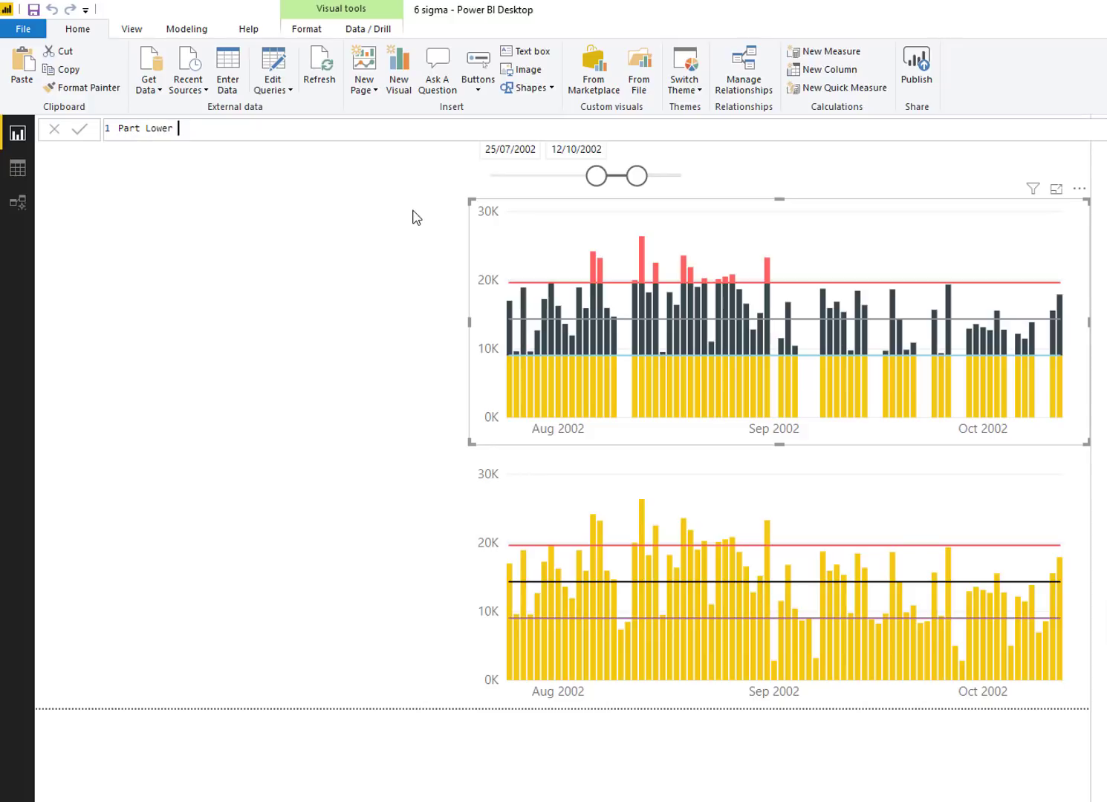
key(ctrl+v)
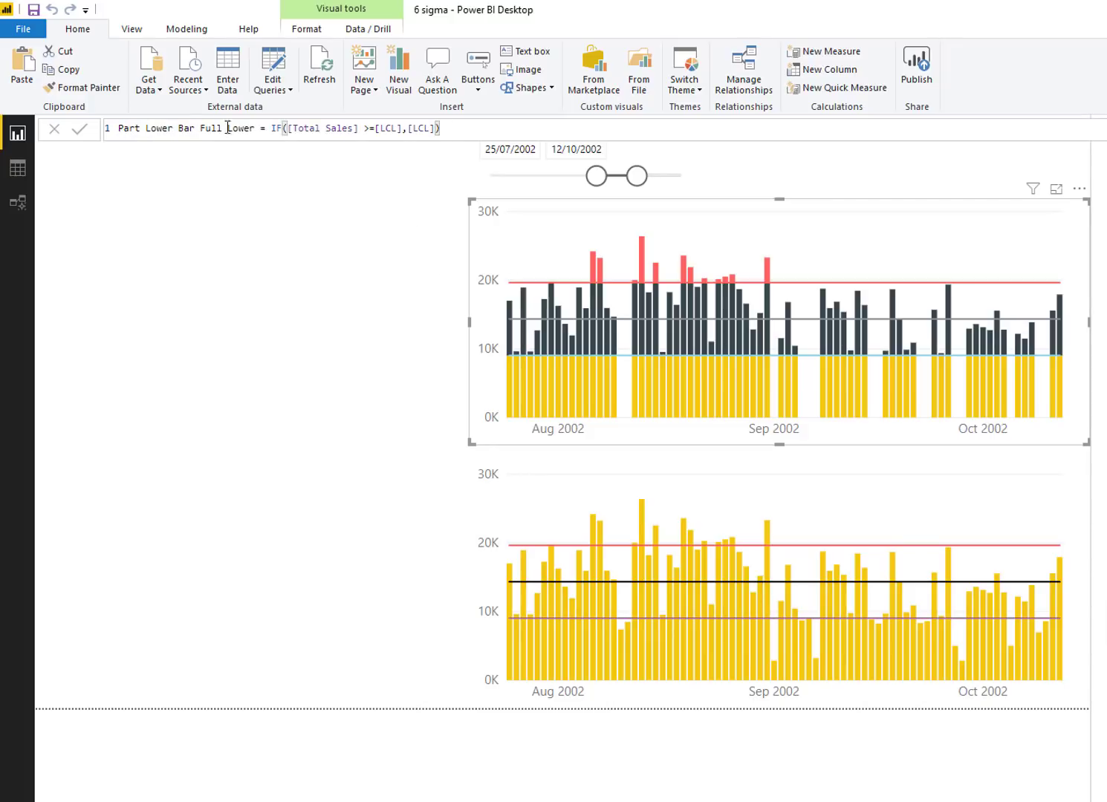
Edit and commit the measure as IF([Total Sales] <[LCL],[Total Sales])
drag(206, 127, 253, 128)
key(BackSpace)
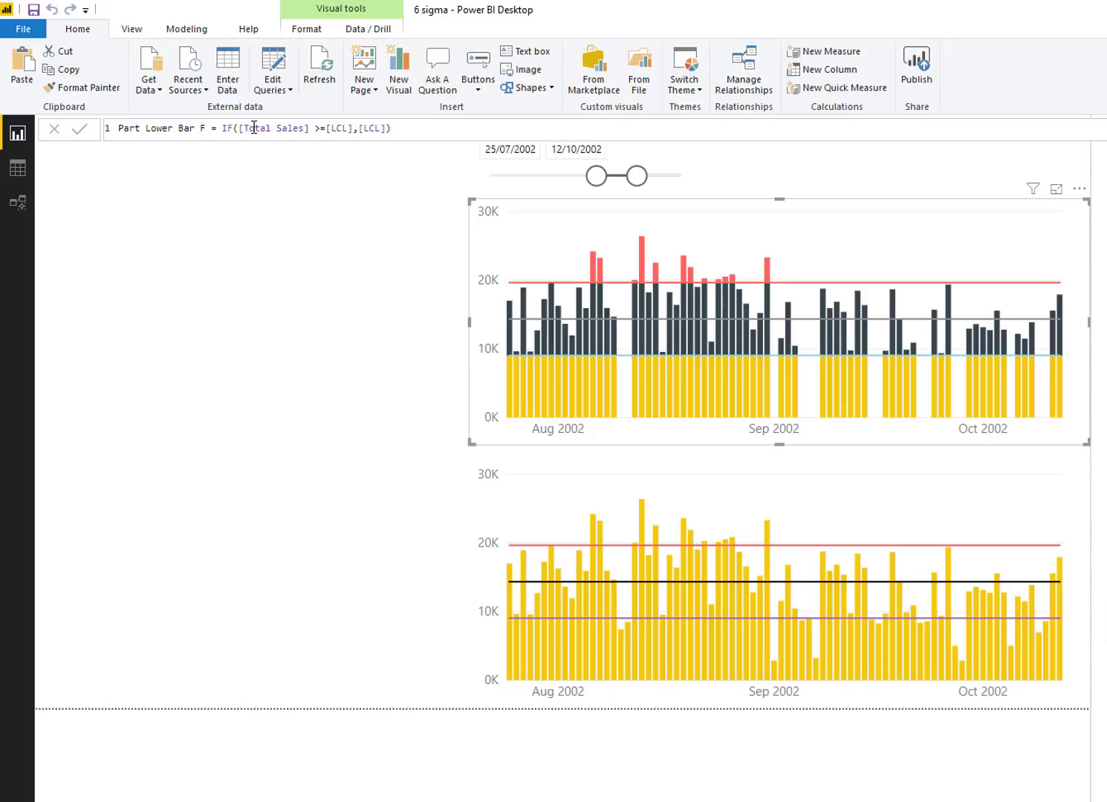
key(BackSpace)
key(BackSpace)
click(310, 128)
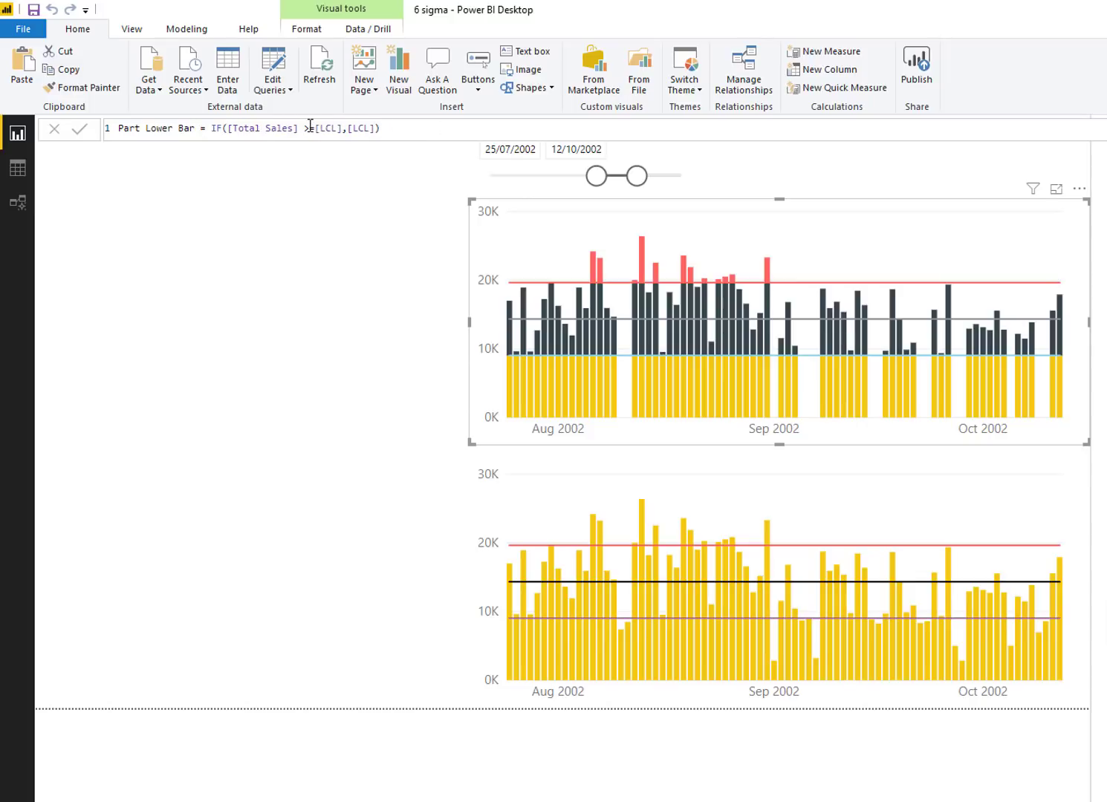
key(BackSpace)
key(BackSpace)
text(<)
drag(343, 127, 367, 129)
text([tot)
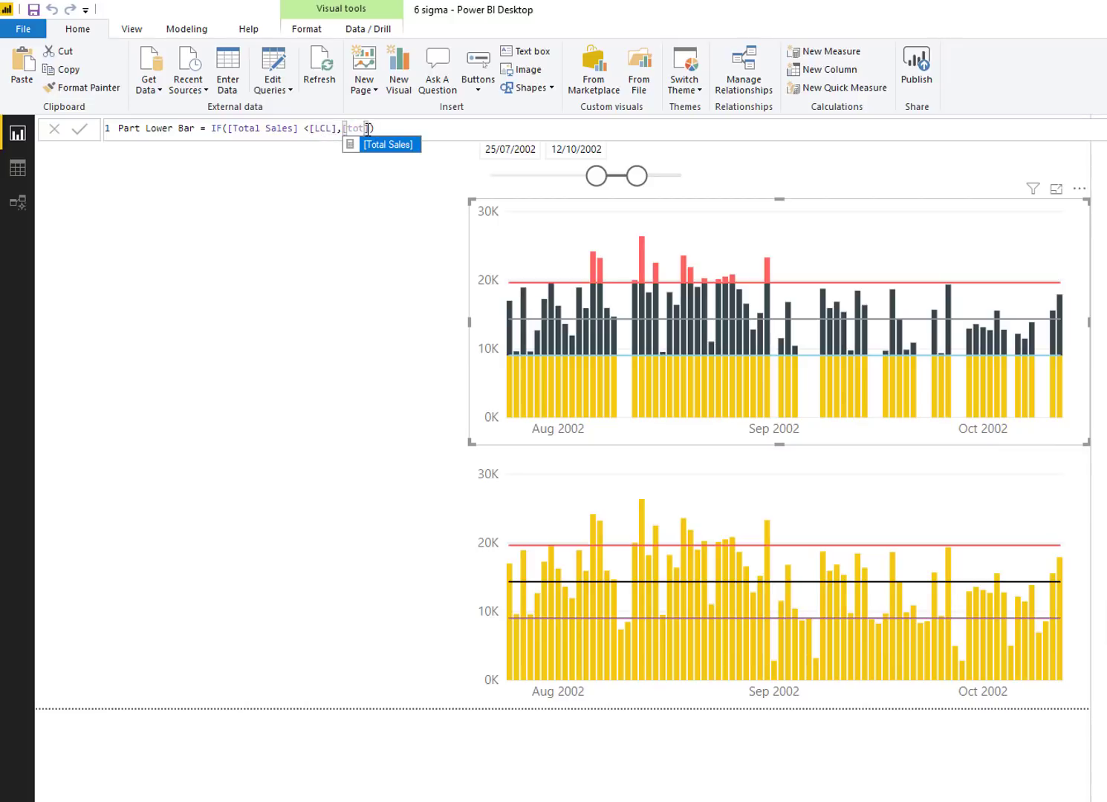
key(Tab)
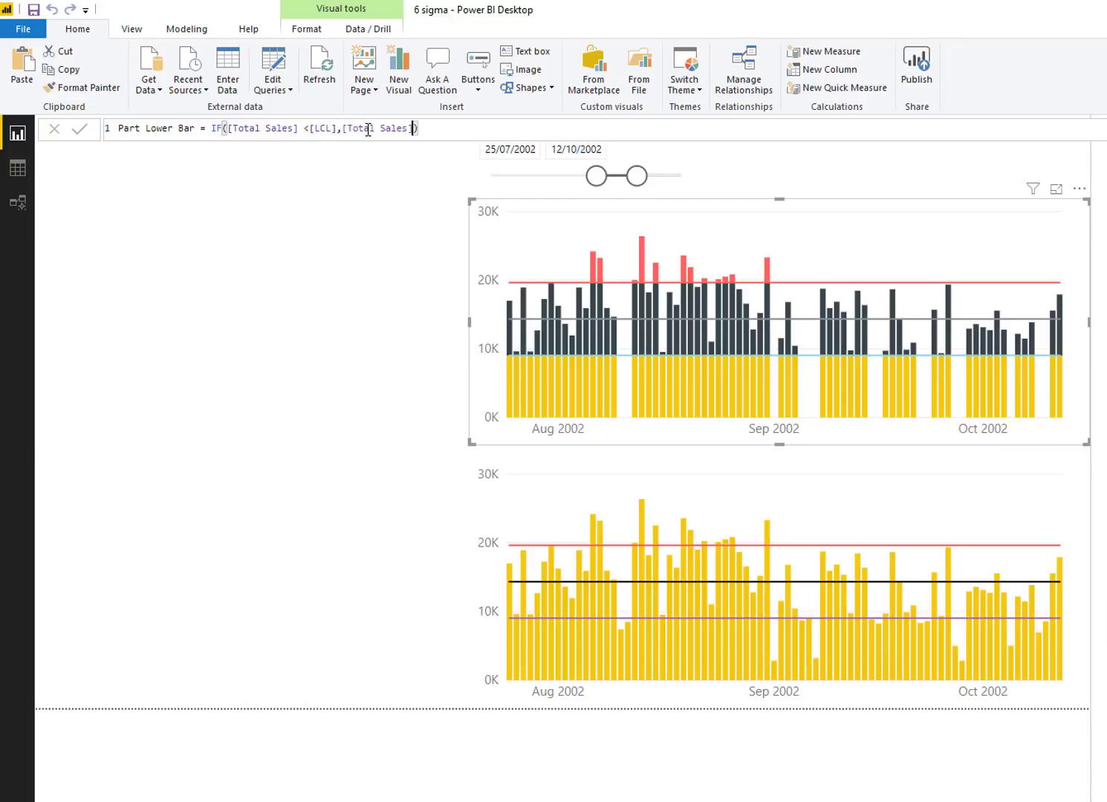
click(79, 129)
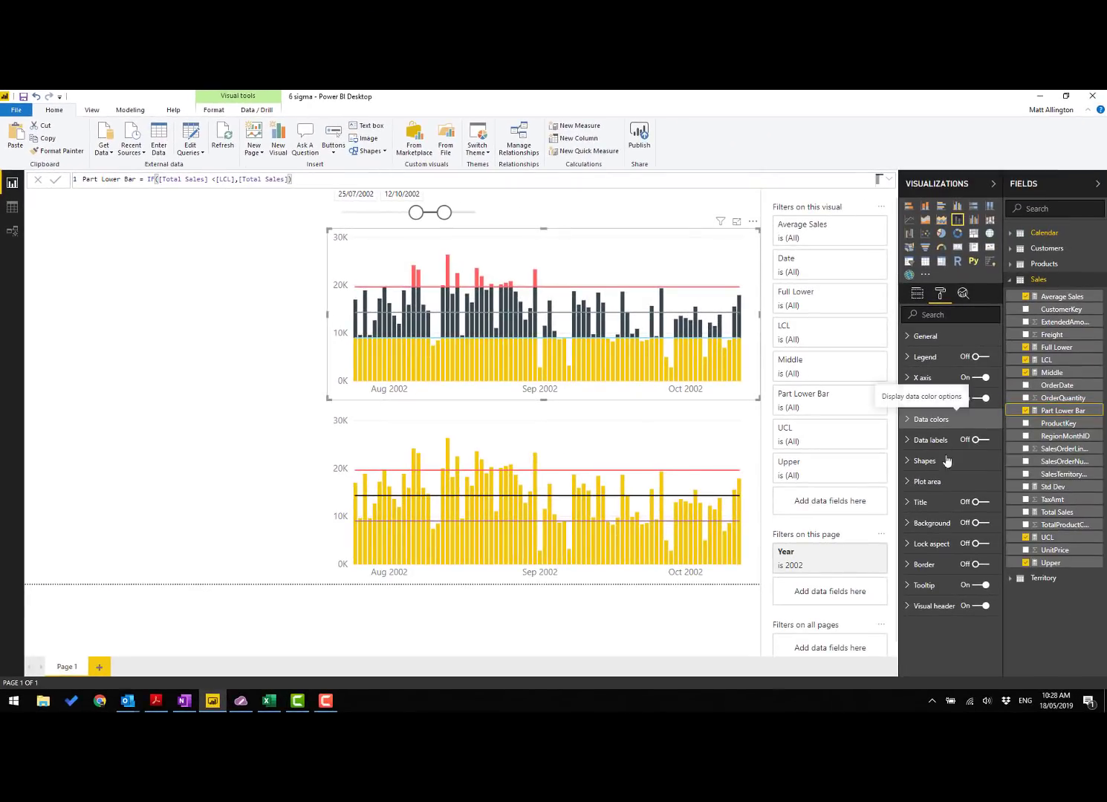
Colour Part Lower Bar light blue and widen the Date slicer to 19/07/2002–5/11/2002
click(911, 422)
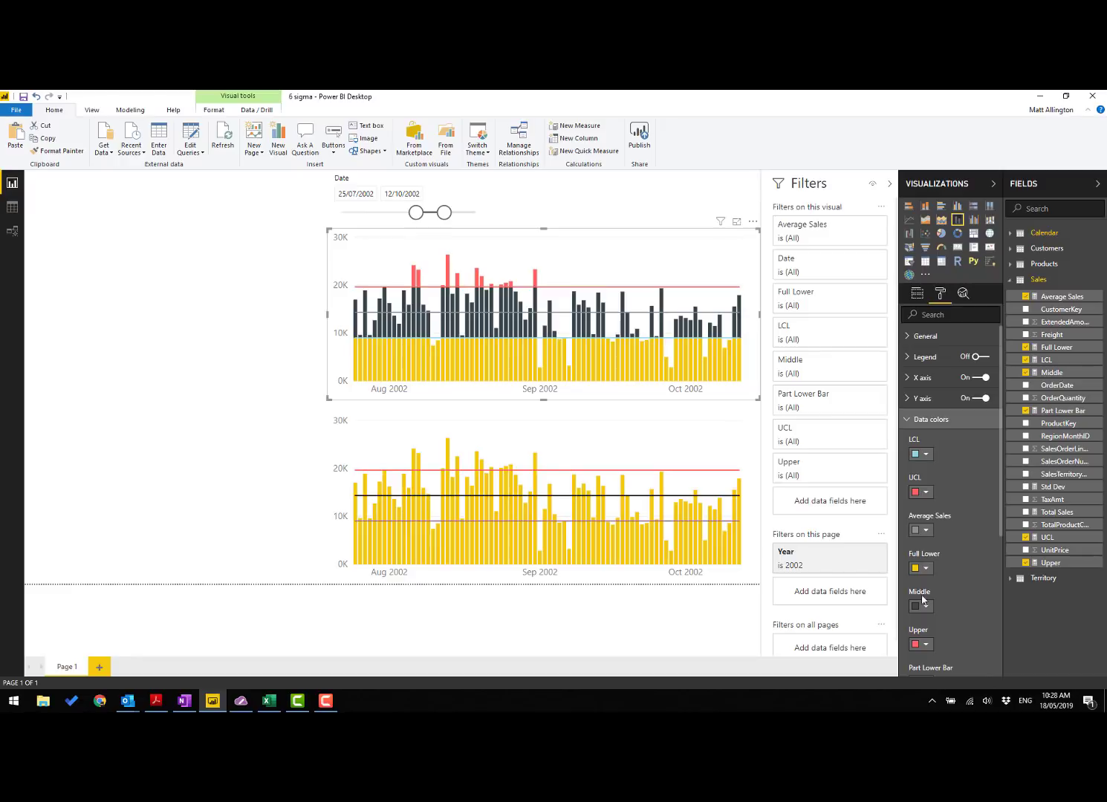
scroll(954, 550, down, 2)
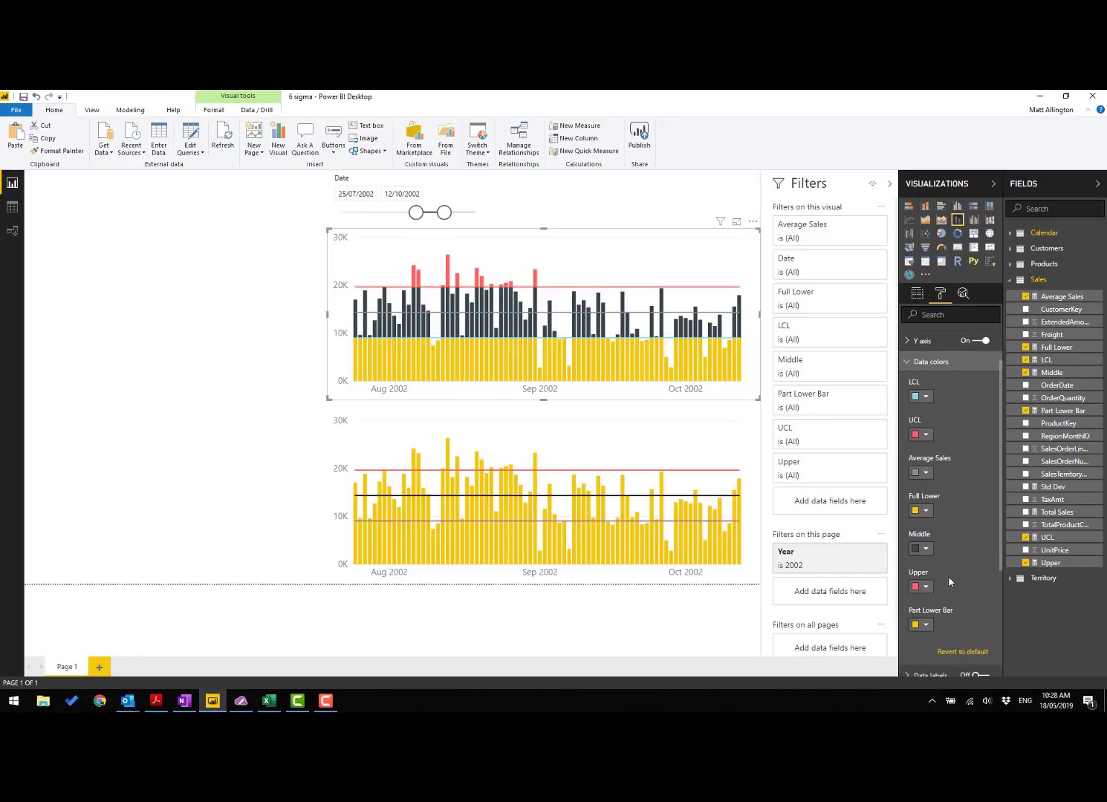
click(920, 628)
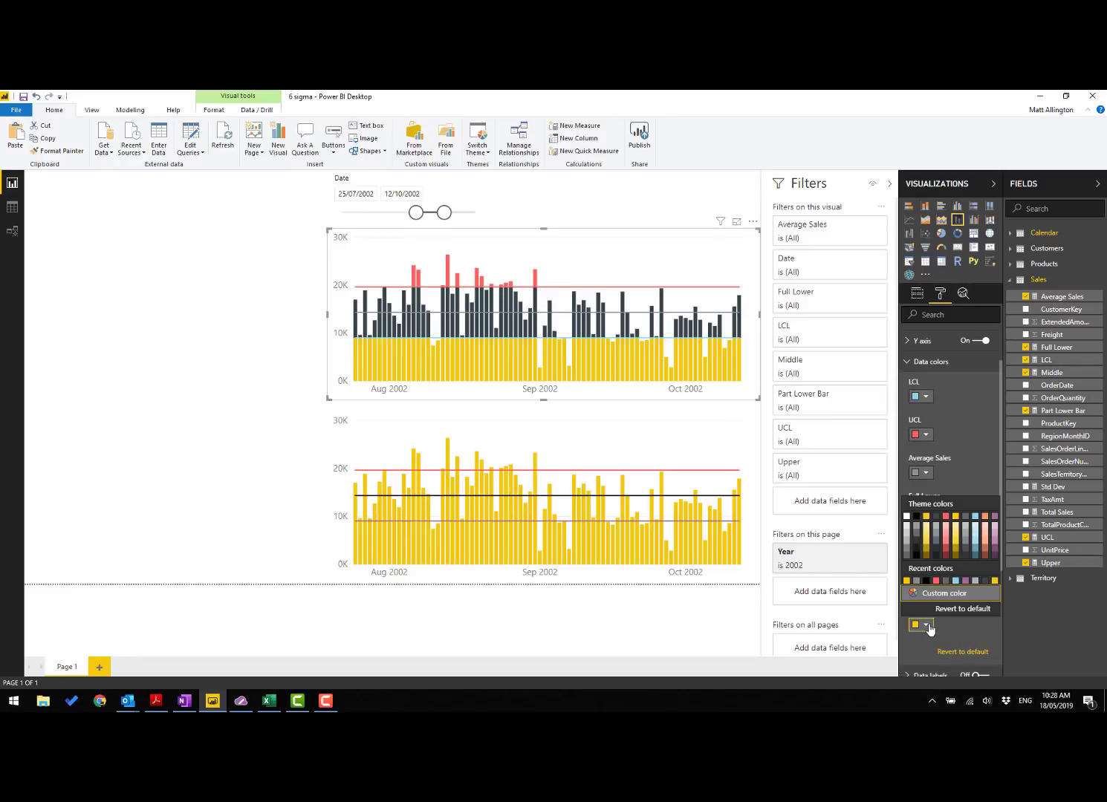
click(976, 518)
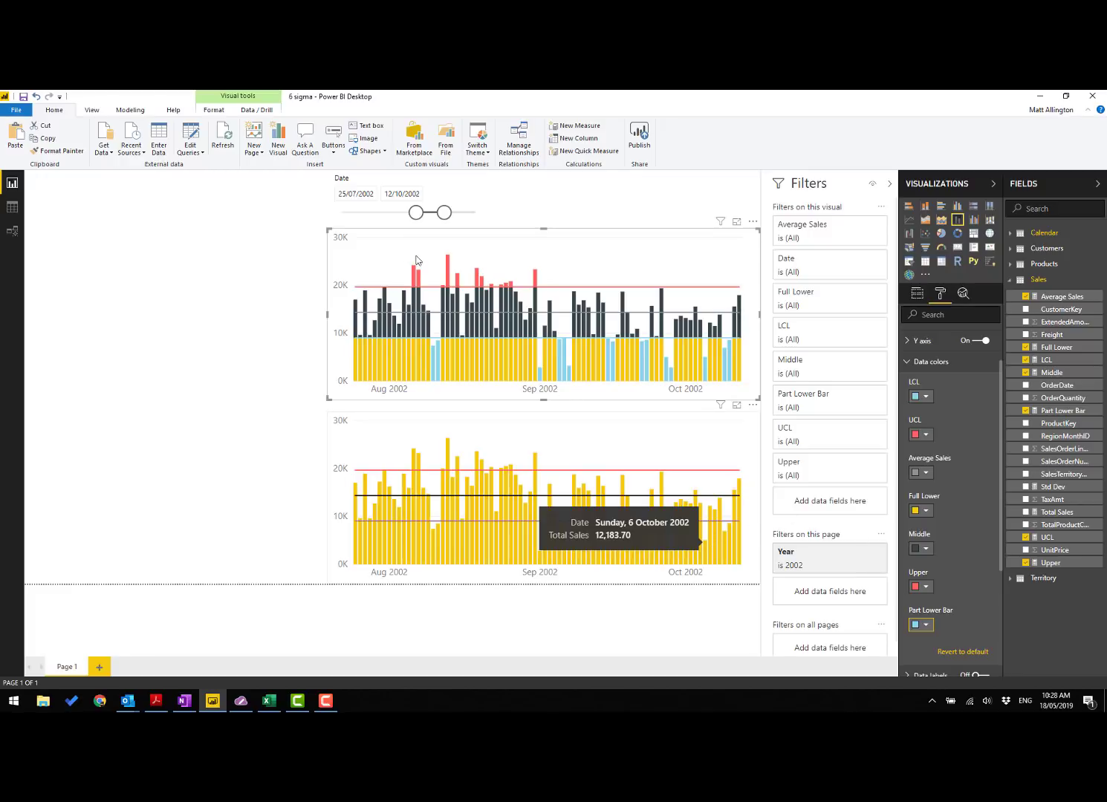
mouse_move(417, 214)
mouse_down()
mouse_move(401, 213)
mouse_move(454, 219)
mouse_move(421, 214)
mouse_up()
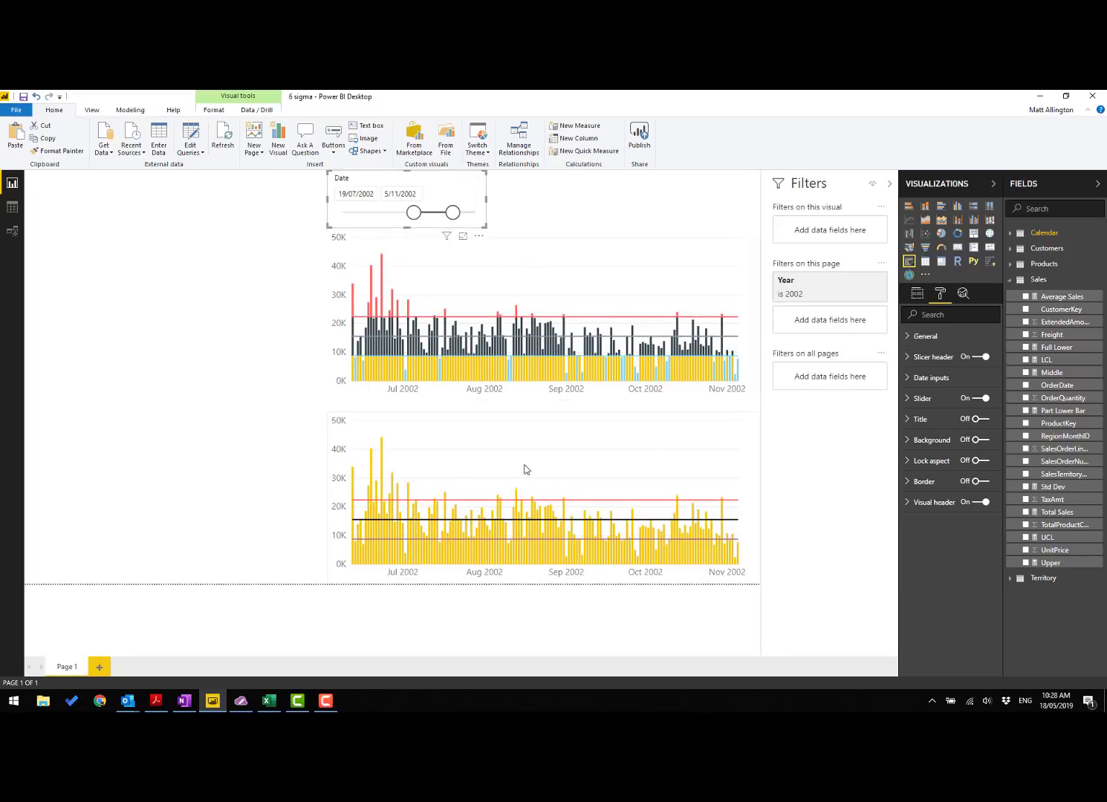
Convert the lower Total Sales chart to a line chart and start dates at 15/08/2002
click(531, 434)
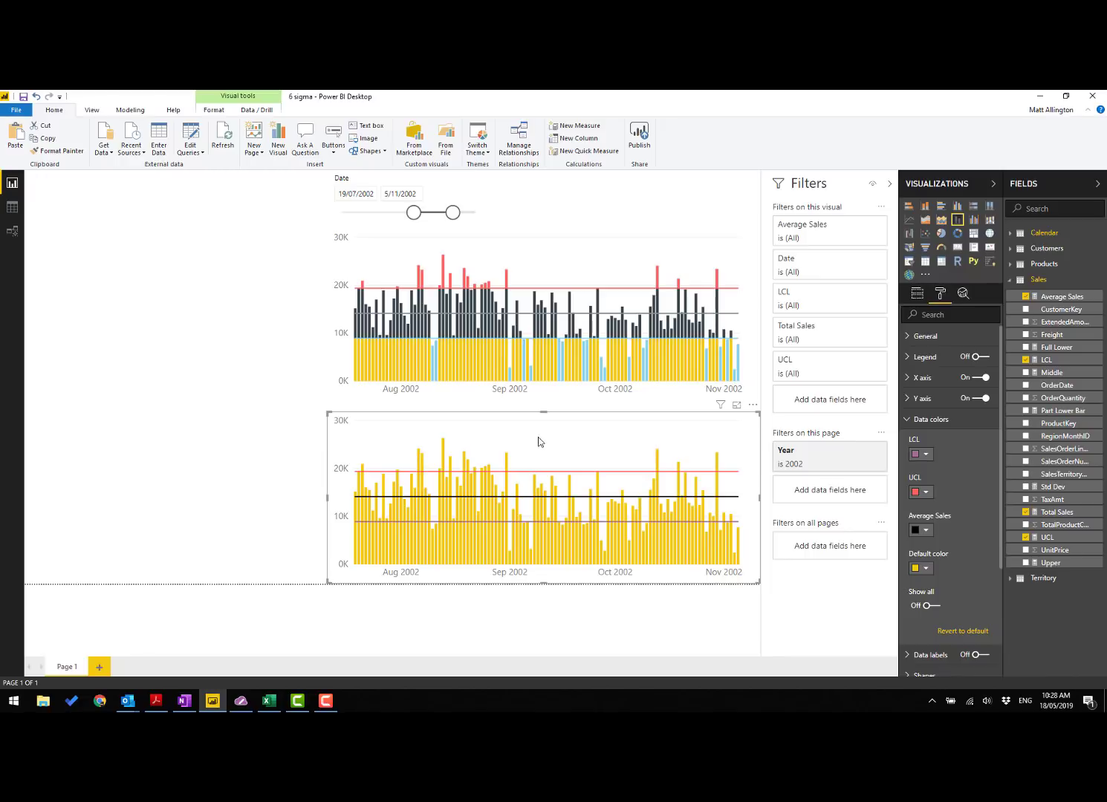
click(910, 221)
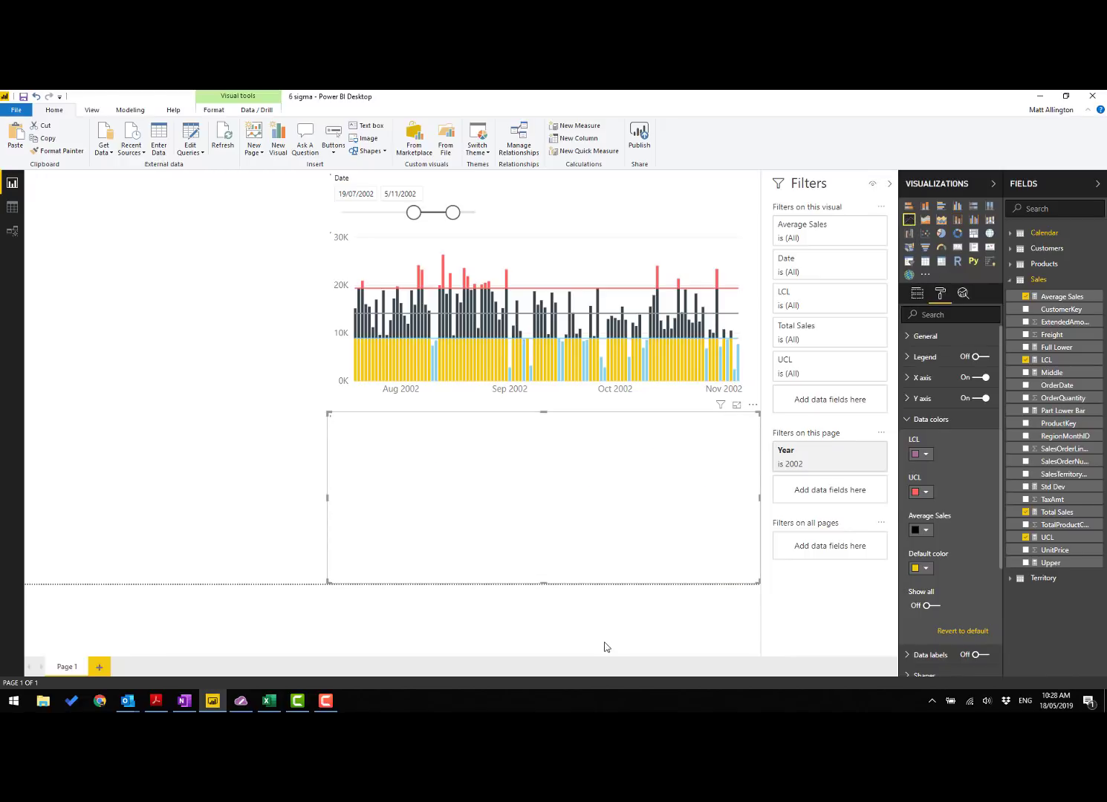
drag(414, 213, 424, 212)
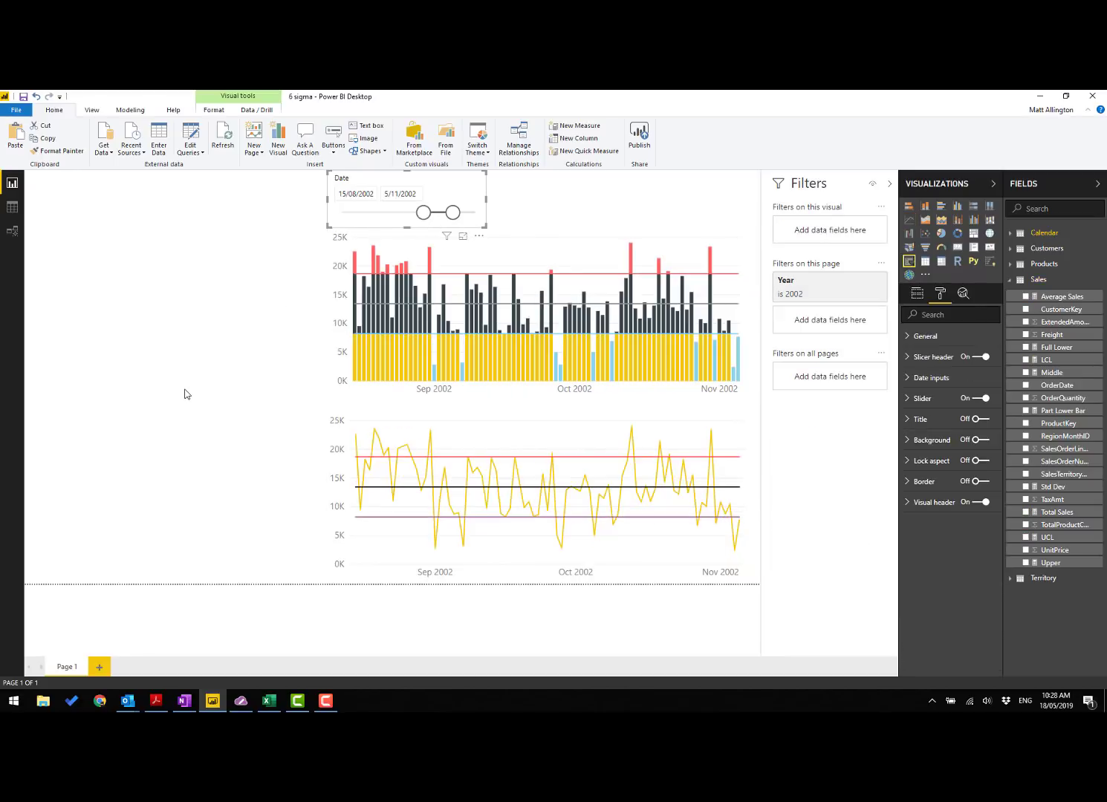